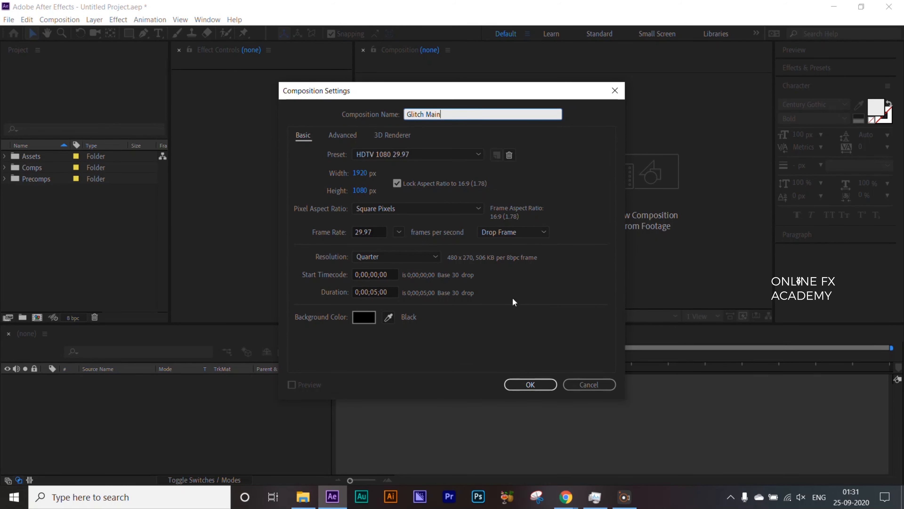
Step: Create the Glitch Main composition with the HDTV 1080 29.97 preset and add a paragraph text layer reading CYBERPUNK
{"action": "left_click", "coordinate": [530, 384]}
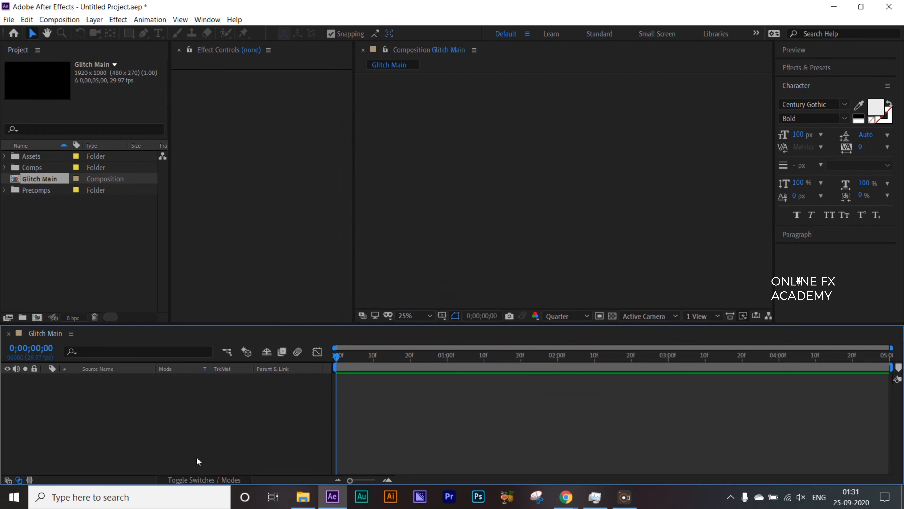
{"action": "key", "text": "ctrl+t"}
{"action": "left_click_drag", "start_coordinate": [481, 173], "coordinate": [654, 223]}
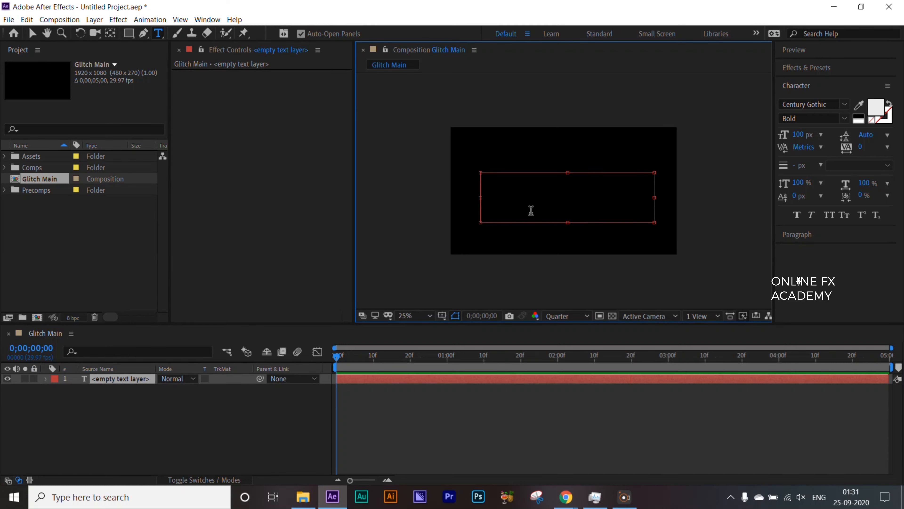
{"action": "type", "text": "CYBER PUN"}
{"action": "left_click", "coordinate": [522, 177]}
{"action": "key", "text": "BackSpace"}
{"action": "left_click", "coordinate": [32, 33]}
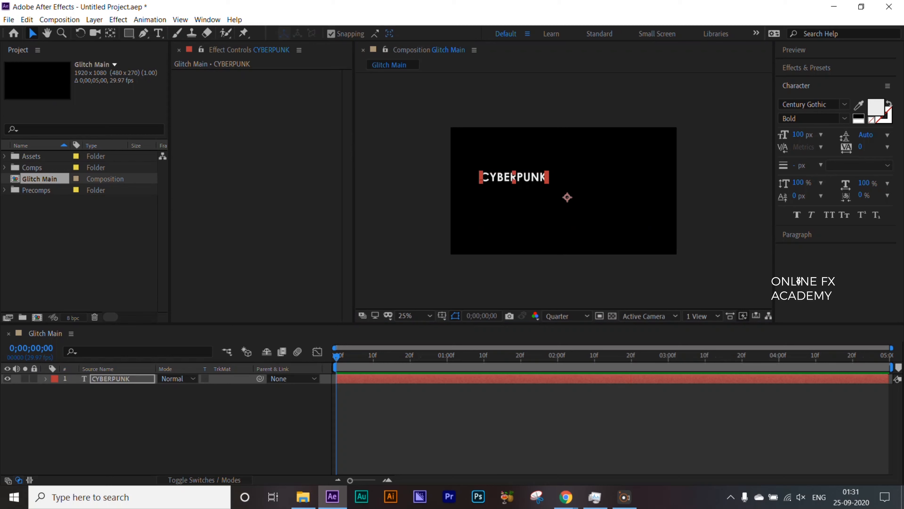
Step: Change the CYBERPUNK text's font to Apocalypse Grunge
{"action": "left_click", "coordinate": [802, 104]}
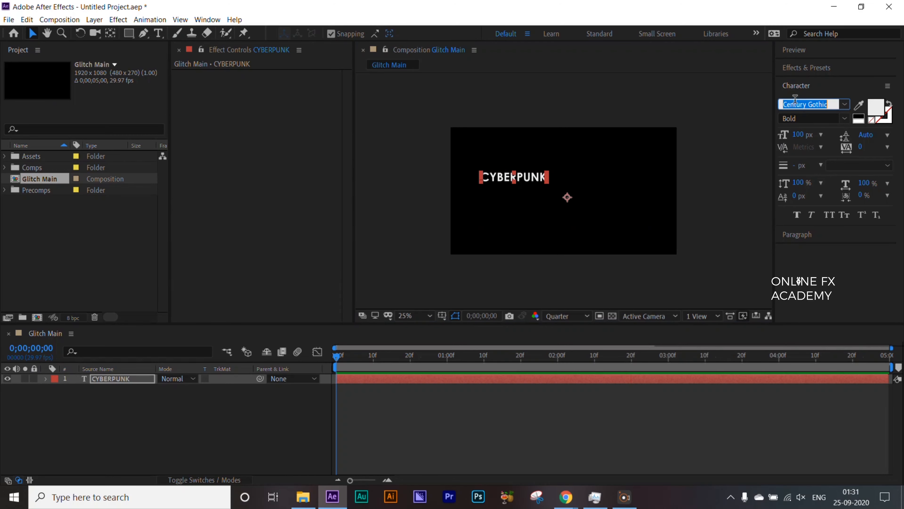
{"action": "left_click", "coordinate": [795, 102]}
{"action": "type", "text": "apo"}
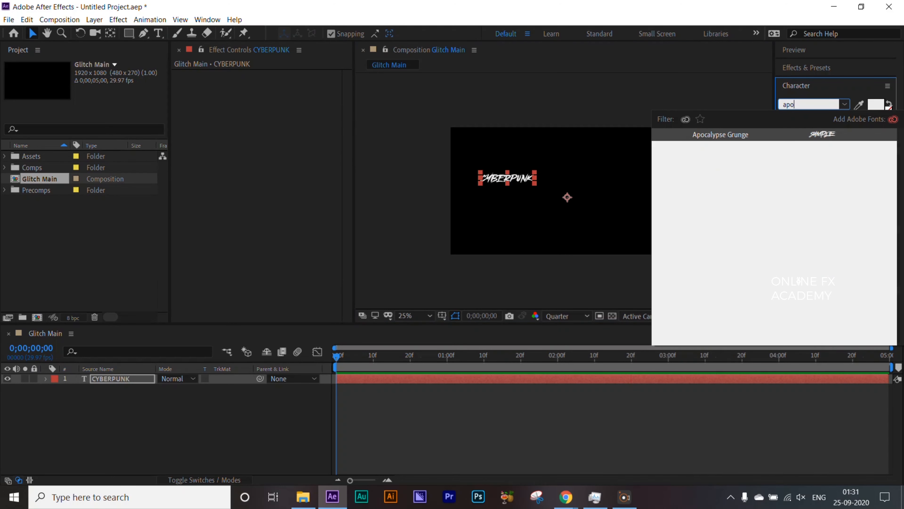
{"action": "key", "text": "Return"}
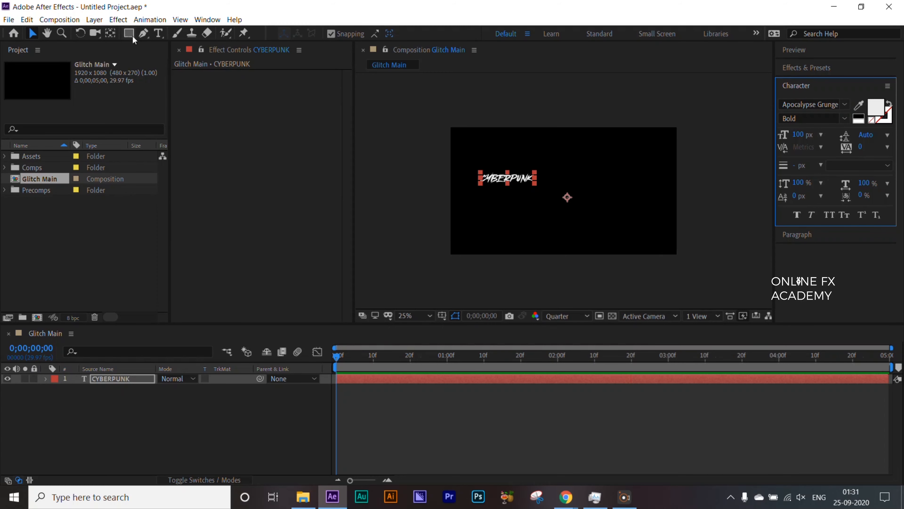
Step: Center the anchor point on the CYBERPUNK text and scale the layer up across most of the frame's width
{"action": "left_click", "coordinate": [110, 33]}
{"action": "left_click_drag", "start_coordinate": [567, 197], "coordinate": [507, 178]}
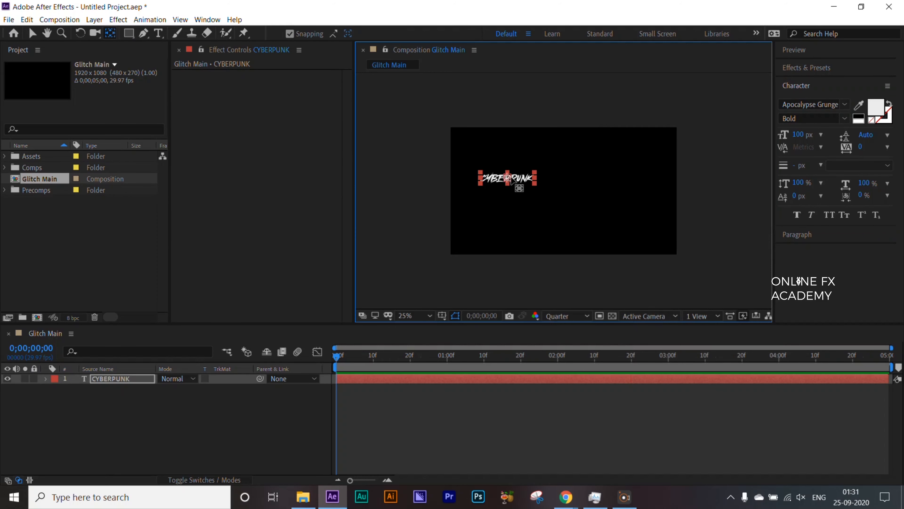
{"action": "left_click", "coordinate": [32, 33]}
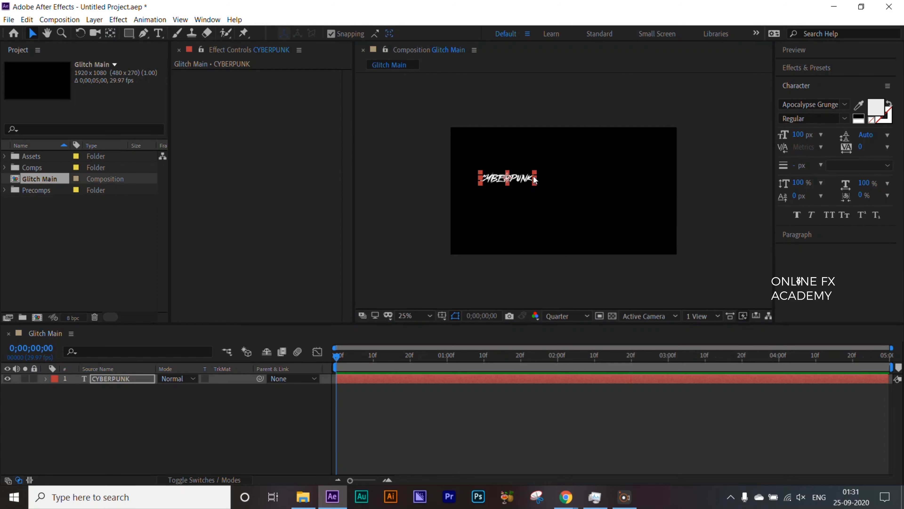
{"action": "left_click_drag", "start_coordinate": [531, 179], "coordinate": [658, 255]}
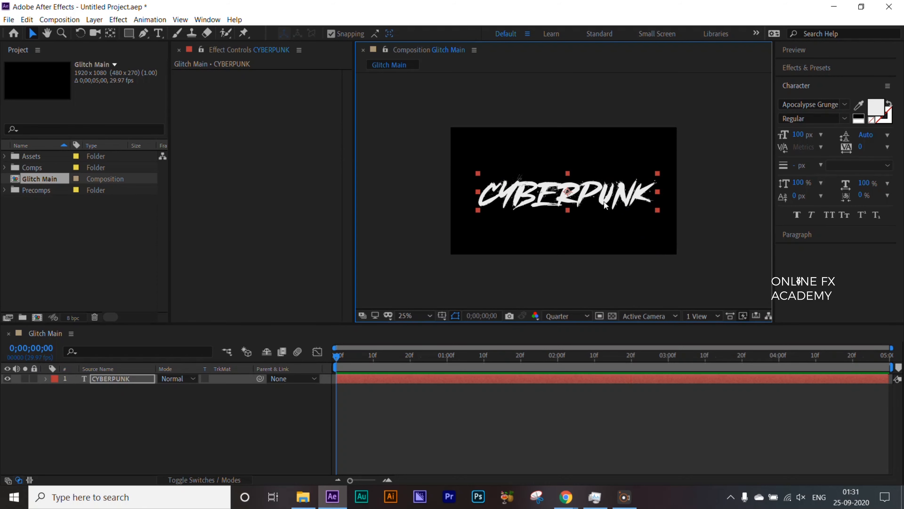
{"action": "mouse_move", "coordinate": [595, 197]}
{"action": "left_mouse_down"}
{"action": "mouse_move", "coordinate": [588, 196]}
{"action": "mouse_move", "coordinate": [605, 202]}
{"action": "mouse_move", "coordinate": [584, 194]}
{"action": "mouse_move", "coordinate": [596, 198]}
{"action": "left_mouse_up"}
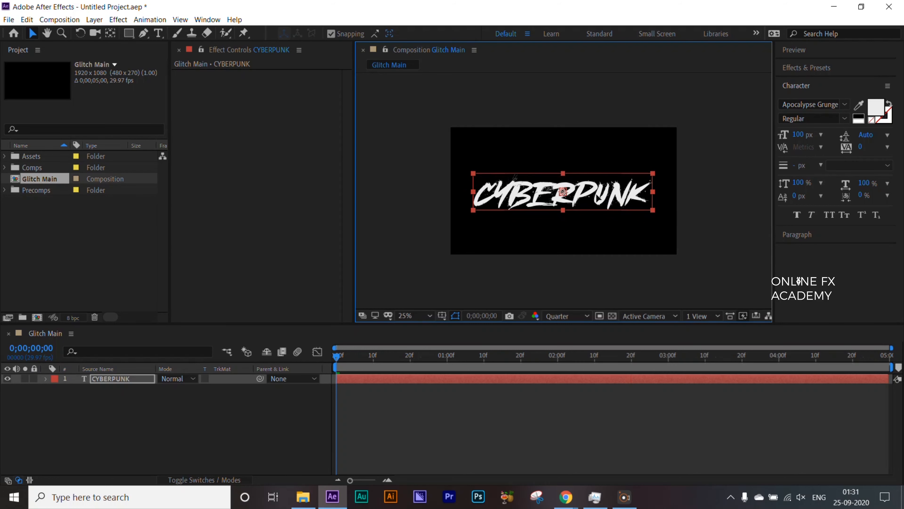
Step: Set the CYBERPUNK layer's Position to 960, 540
{"action": "key", "text": "p"}
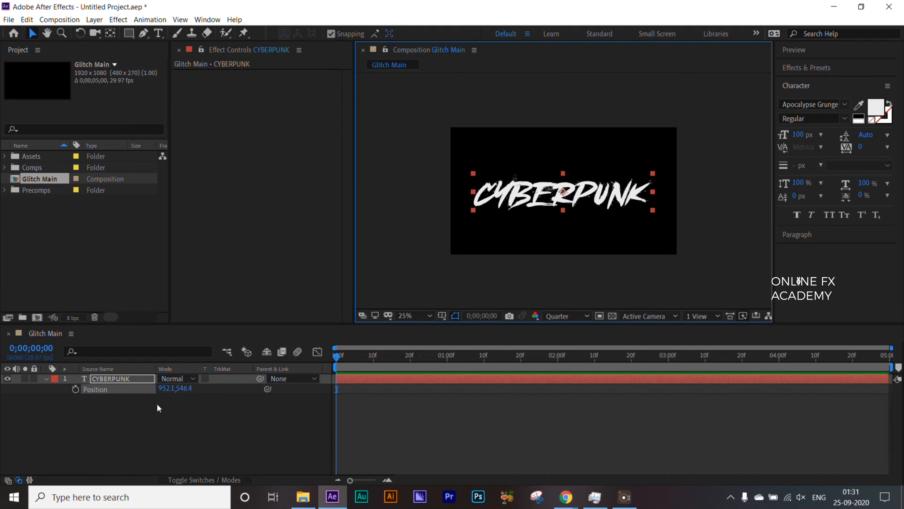
{"action": "left_click", "coordinate": [167, 389]}
{"action": "type", "text": "960"}
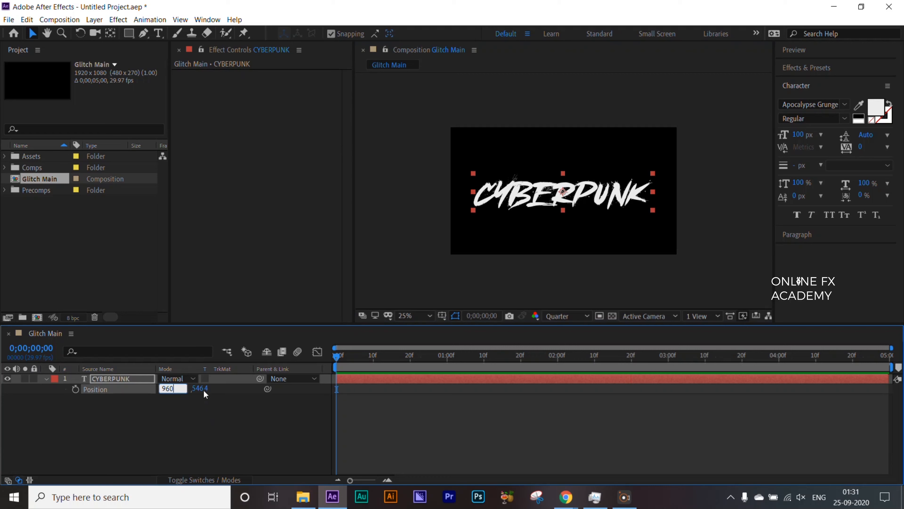
{"action": "left_click", "coordinate": [201, 396]}
{"action": "left_click", "coordinate": [184, 388]}
{"action": "type", "text": "540"}
{"action": "key", "text": "Return"}
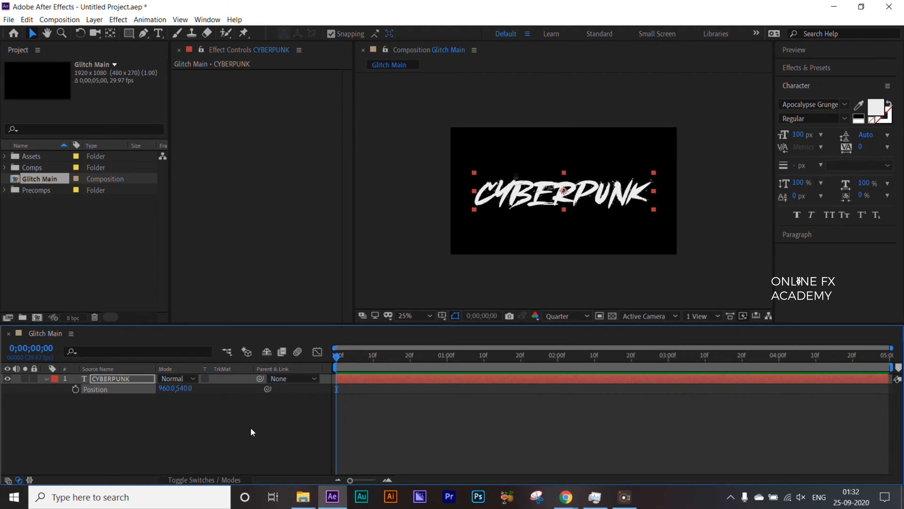
{"action": "left_click", "coordinate": [217, 433]}
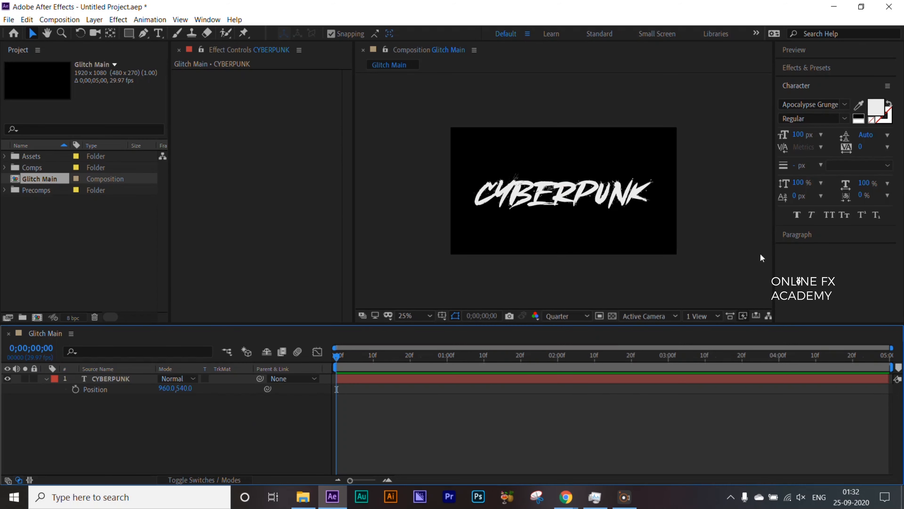
Step: Set the CYBERPUNK text's tracking to 75 and shift the widened text left within the frame
{"action": "left_click", "coordinate": [583, 193]}
{"action": "left_click", "coordinate": [886, 148]}
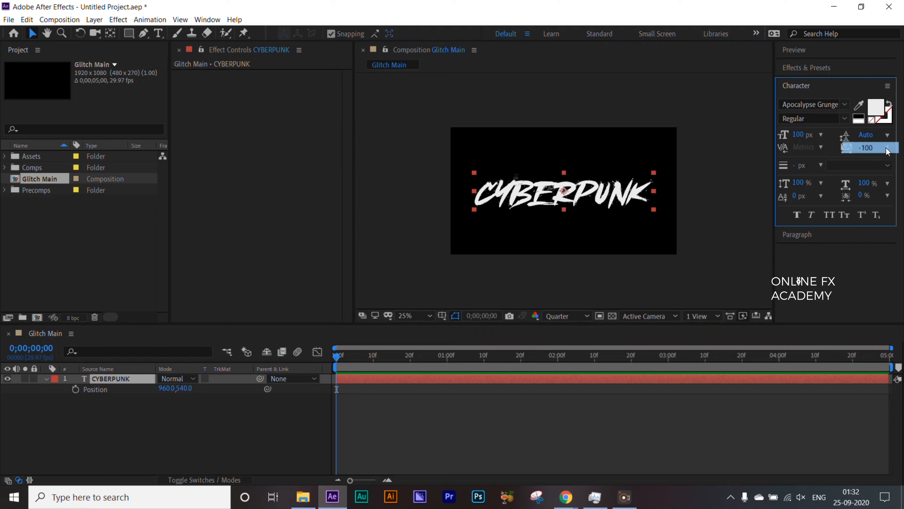
{"action": "left_click", "coordinate": [888, 148]}
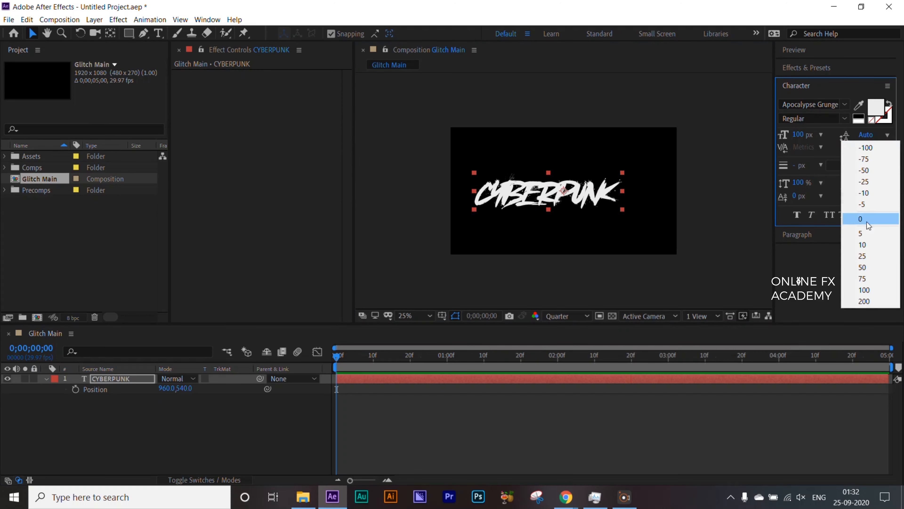
{"action": "left_click", "coordinate": [866, 280]}
{"action": "left_click_drag", "start_coordinate": [623, 196], "coordinate": [615, 193]}
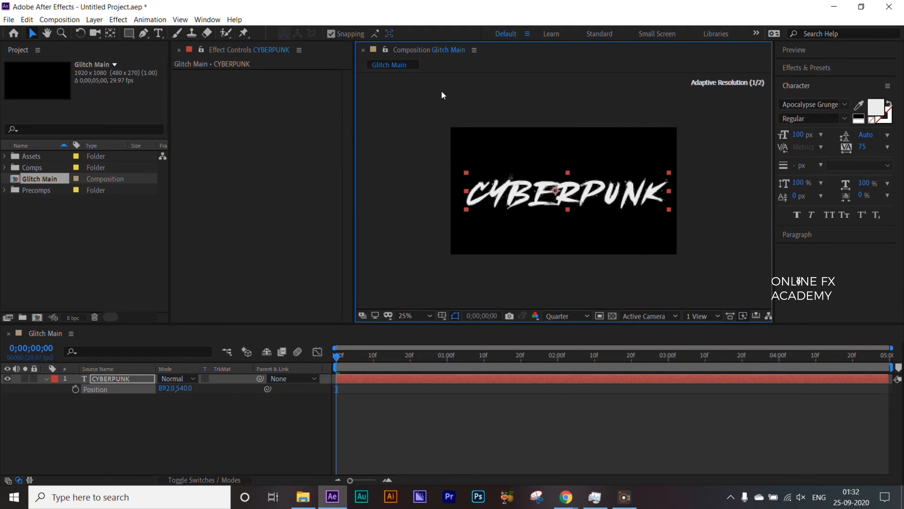
Step: Move the anchor point to the middle of the widened CYBERPUNK text
{"action": "left_click", "coordinate": [111, 33]}
{"action": "left_click_drag", "start_coordinate": [556, 192], "coordinate": [594, 192]}
{"action": "left_click", "coordinate": [32, 33]}
Step: Recenter the widened CYBERPUNK layer in the frame by setting its Position to 960, 540
{"action": "left_click", "coordinate": [166, 388]}
{"action": "type", "text": "960"}
{"action": "left_click", "coordinate": [198, 391]}
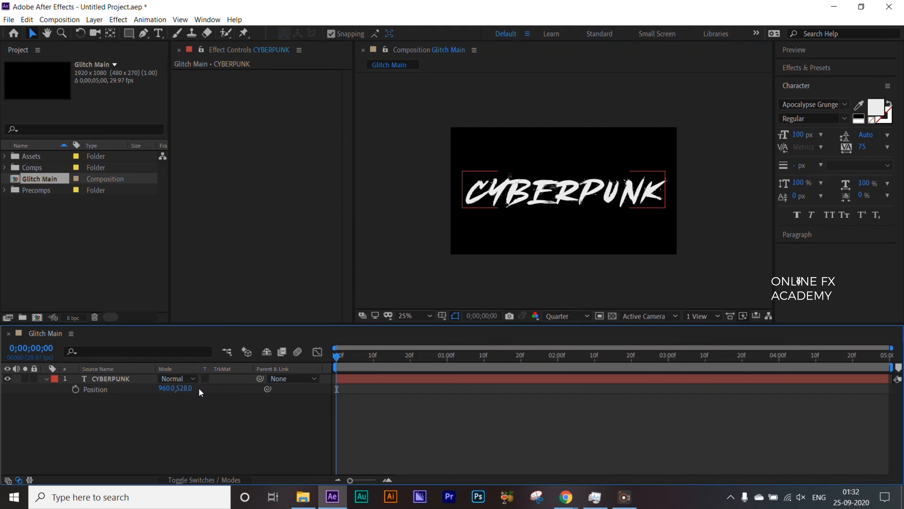
{"action": "left_click", "coordinate": [186, 388]}
{"action": "type", "text": "540"}
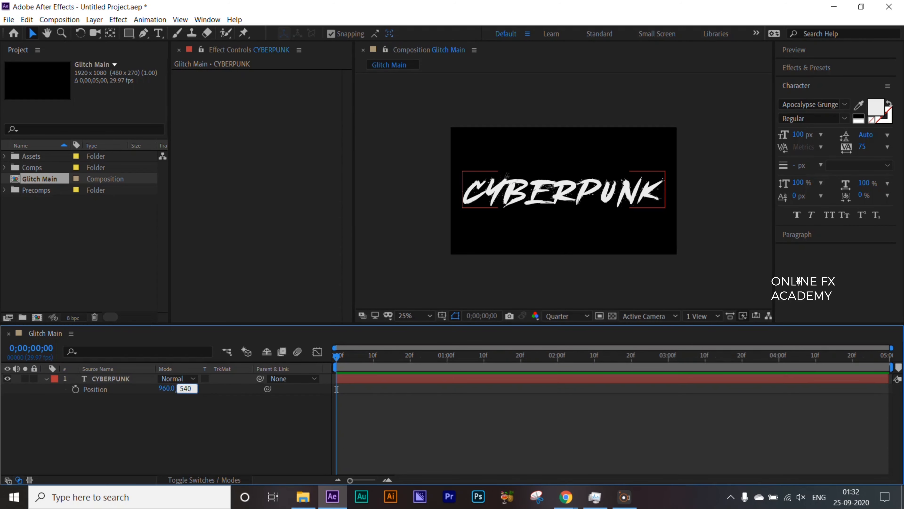
{"action": "key", "text": "Return"}
{"action": "left_click", "coordinate": [221, 448]}
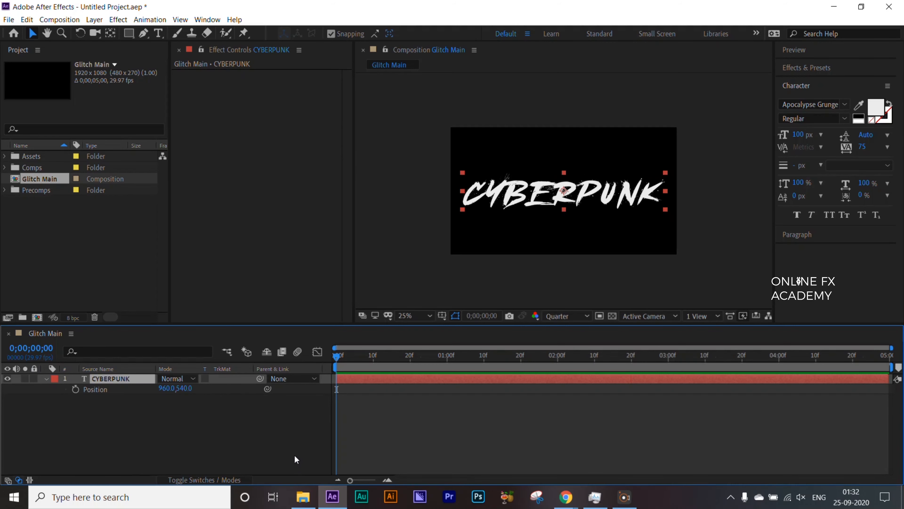
Step: Pre-compose the CYBERPUNK layer into a new composition named Text, moving all attributes into it
{"action": "key", "text": "ctrl+shift+c"}
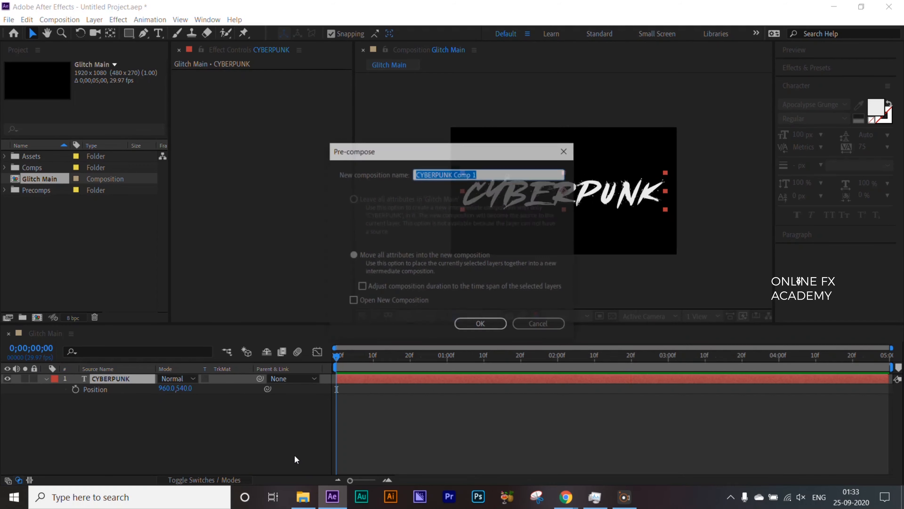
{"action": "type", "text": "Te"}
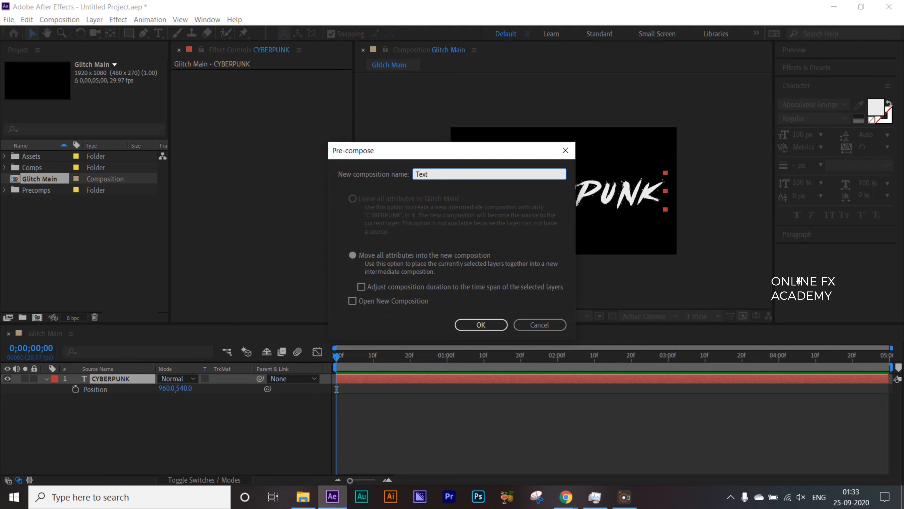
{"action": "type", "text": "xt"}
{"action": "key", "text": "Return"}
Step: Add a black 1920 x 1080 solid layer above the Text layer in Glitch Main
{"action": "left_click", "coordinate": [95, 19]}
{"action": "mouse_move", "coordinate": [107, 32]}
{"action": "left_click", "coordinate": [336, 43]}
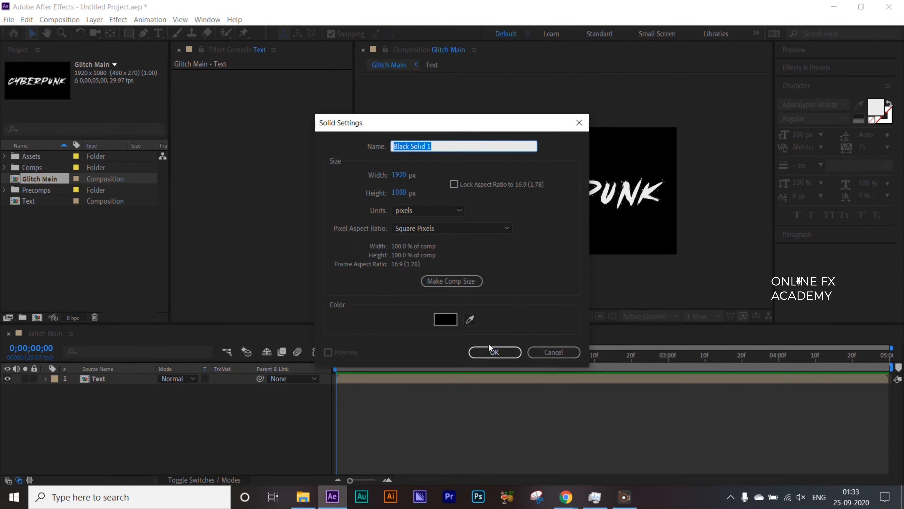
{"action": "left_click", "coordinate": [476, 354]}
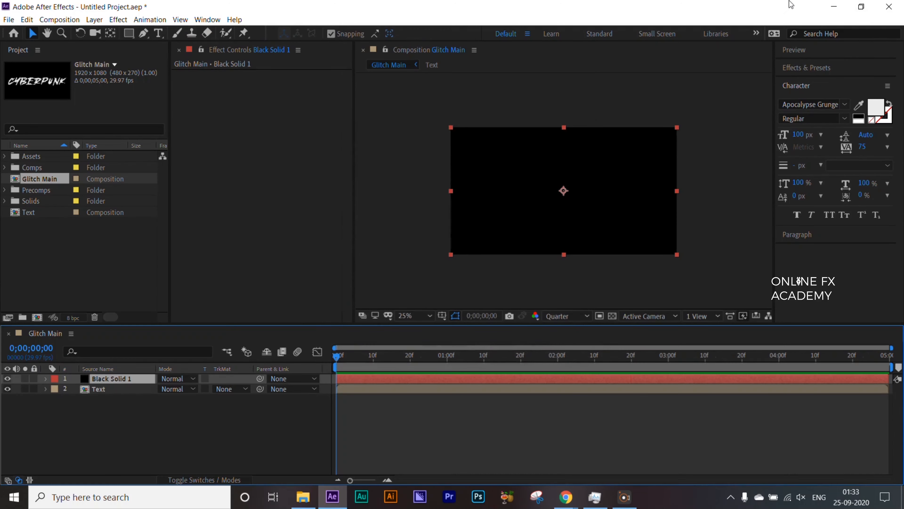
Step: Find the Fractal Noise effect and apply it to the black solid layer
{"action": "left_click", "coordinate": [797, 74]}
{"action": "left_click", "coordinate": [799, 82]}
{"action": "type", "text": "fractal"}
{"action": "left_click", "coordinate": [787, 82]}
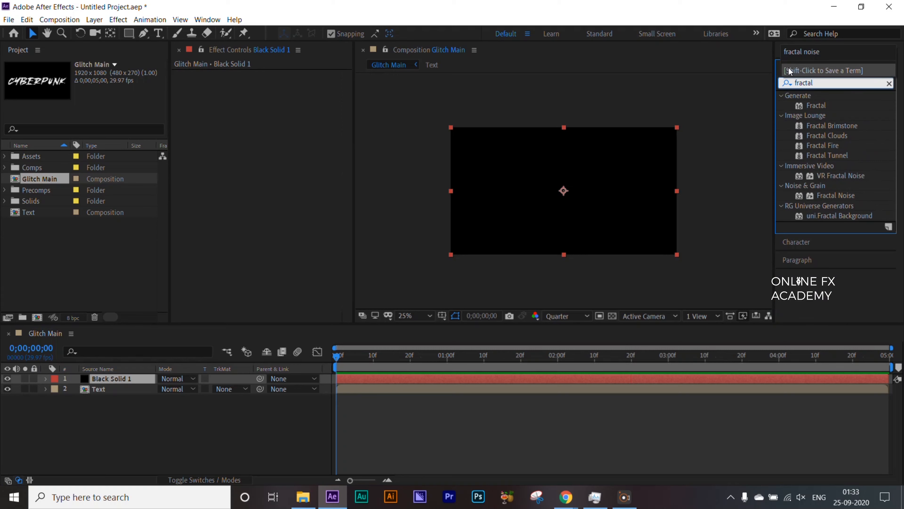
{"action": "type", "text": "noise"}
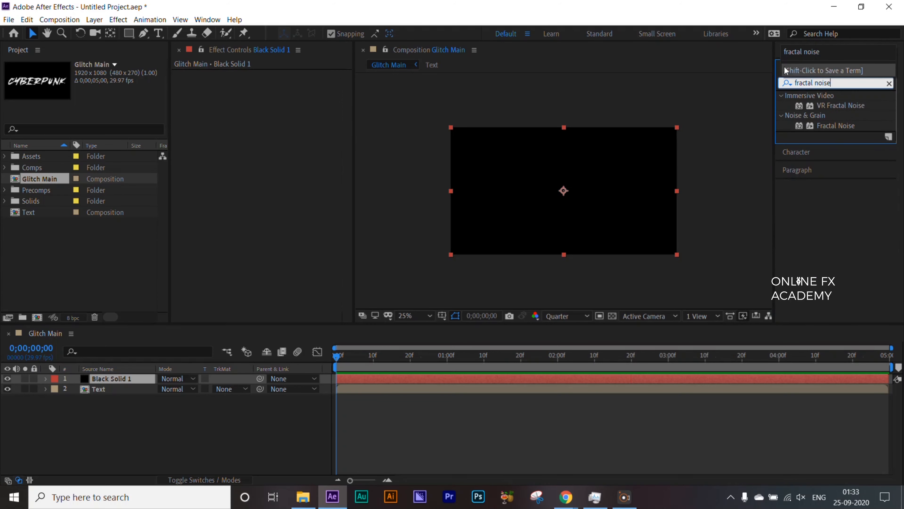
{"action": "left_click_drag", "start_coordinate": [836, 127], "coordinate": [143, 381]}
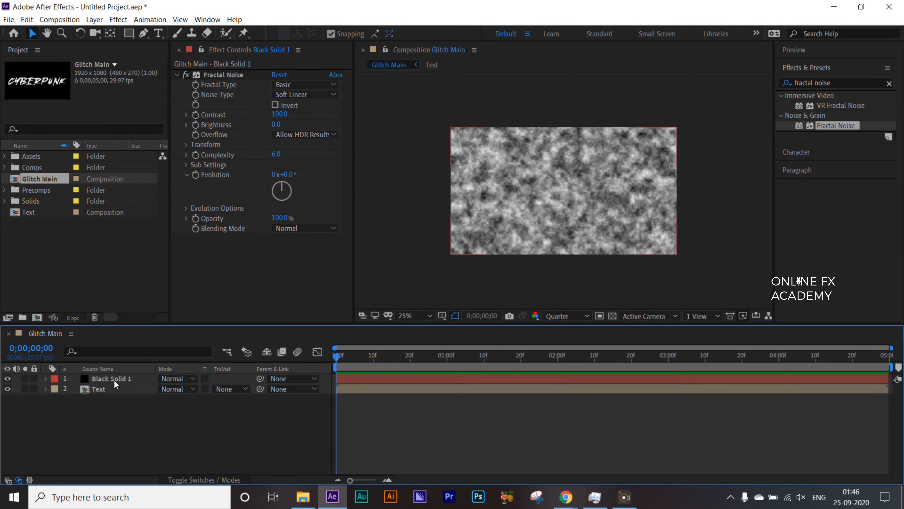
Step: Pre-compose the black solid as Fractal Noise Comp, leaving all attributes in Glitch Main
{"action": "left_click", "coordinate": [113, 379]}
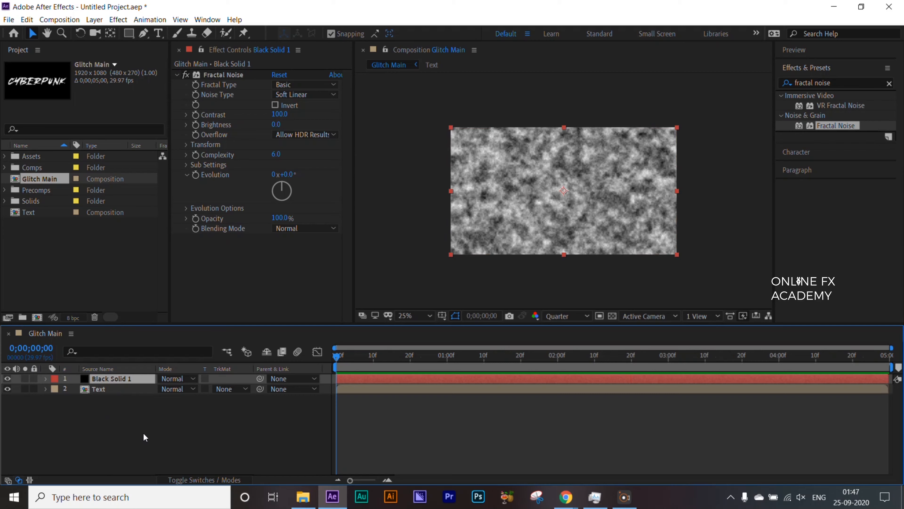
{"action": "key", "text": "ctrl+shift+c"}
{"action": "type", "text": "Fractal Noise Comp"}
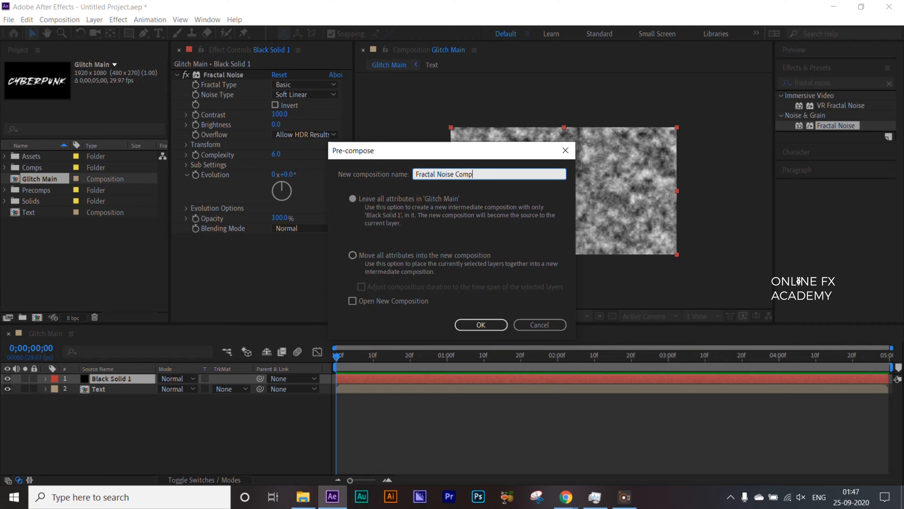
{"action": "left_click", "coordinate": [481, 325]}
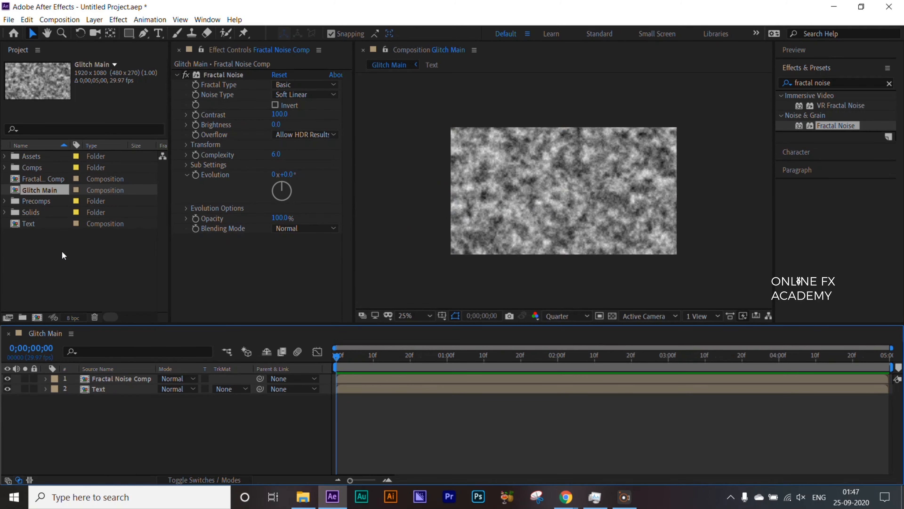
Step: Move Fractal Noise Comp and Text into the Precomps folder, nested inside the Comps folder
{"action": "left_click", "coordinate": [42, 192]}
{"action": "left_click", "coordinate": [50, 178]}
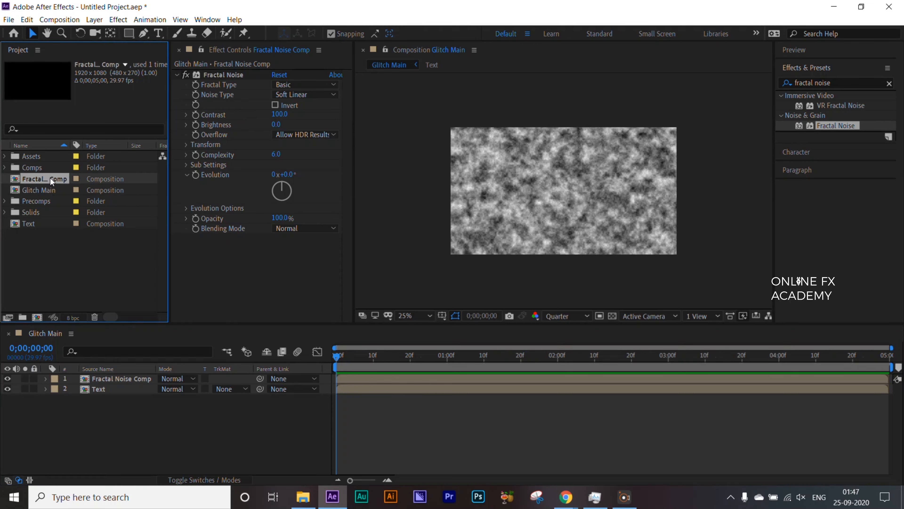
{"action": "left_click", "coordinate": [34, 225]}
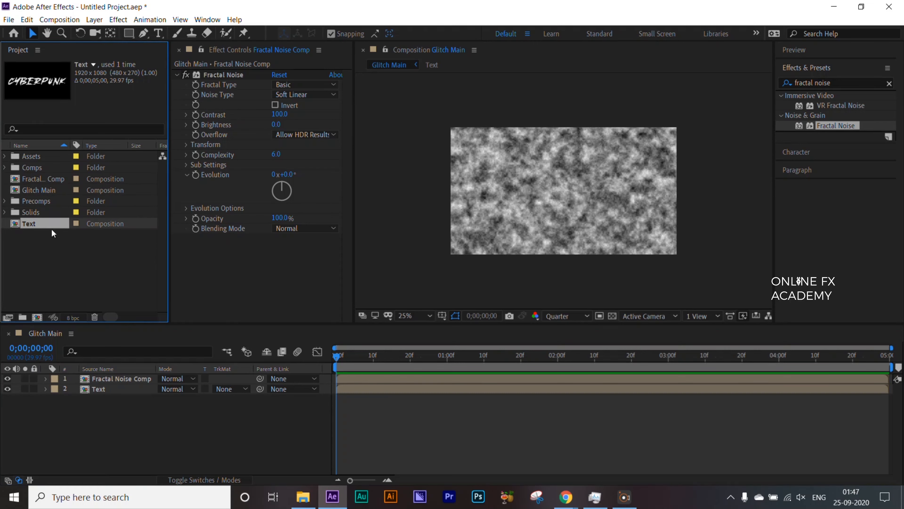
{"action": "left_click", "coordinate": [45, 178], "text": "ctrl"}
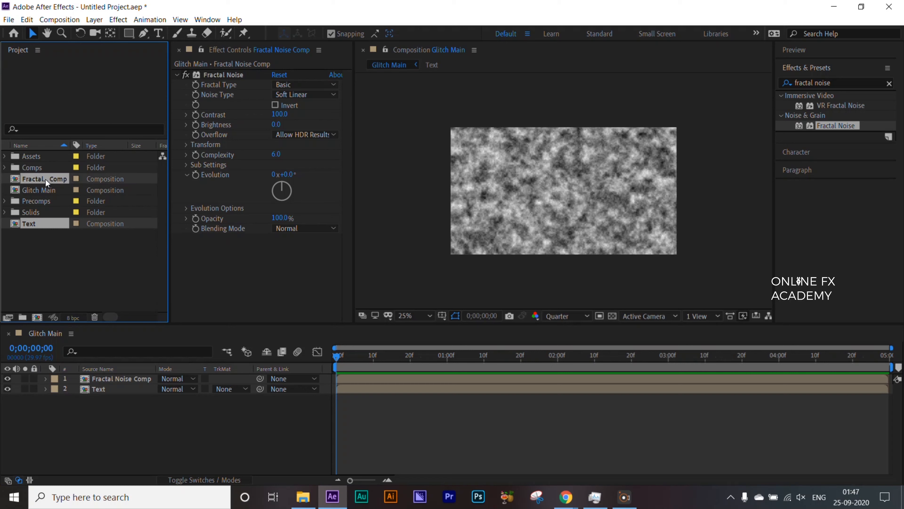
{"action": "mouse_move", "coordinate": [46, 179]}
{"action": "left_mouse_down"}
{"action": "mouse_move", "coordinate": [39, 206]}
{"action": "mouse_move", "coordinate": [39, 171]}
{"action": "left_mouse_up"}
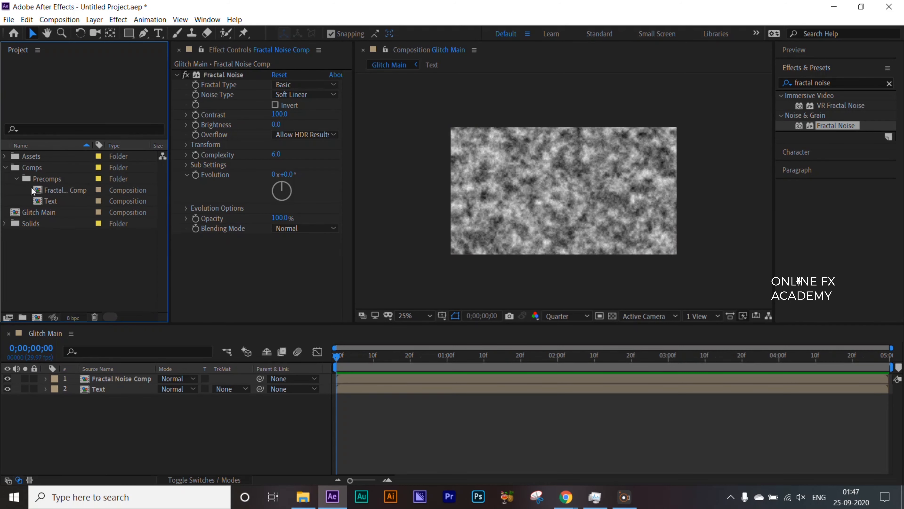
Step: Open Fractal Noise Comp in its own timeline
{"action": "double_click", "coordinate": [121, 379]}
{"action": "left_click", "coordinate": [124, 378]}
{"action": "left_click", "coordinate": [50, 333]}
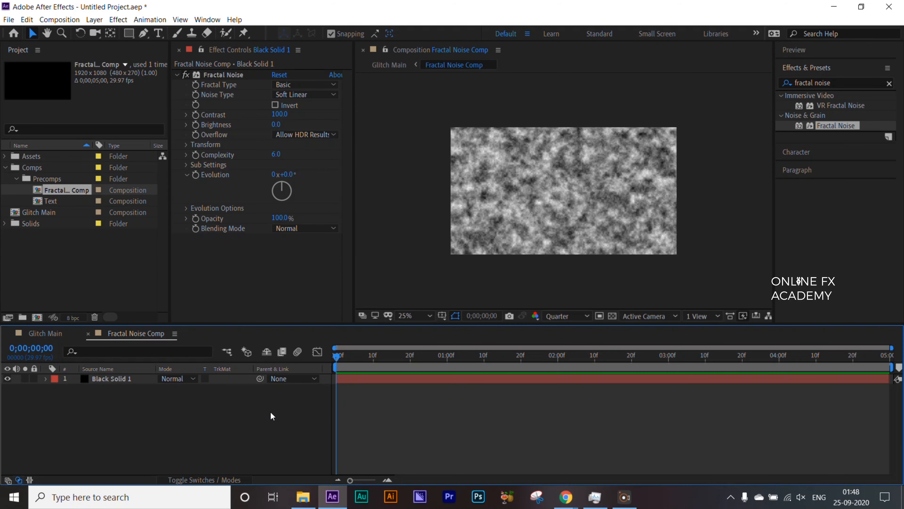
Step: Set the Fractal Noise effect's Noise Type to Block and its Contrast to 400
{"action": "left_click", "coordinate": [327, 95]}
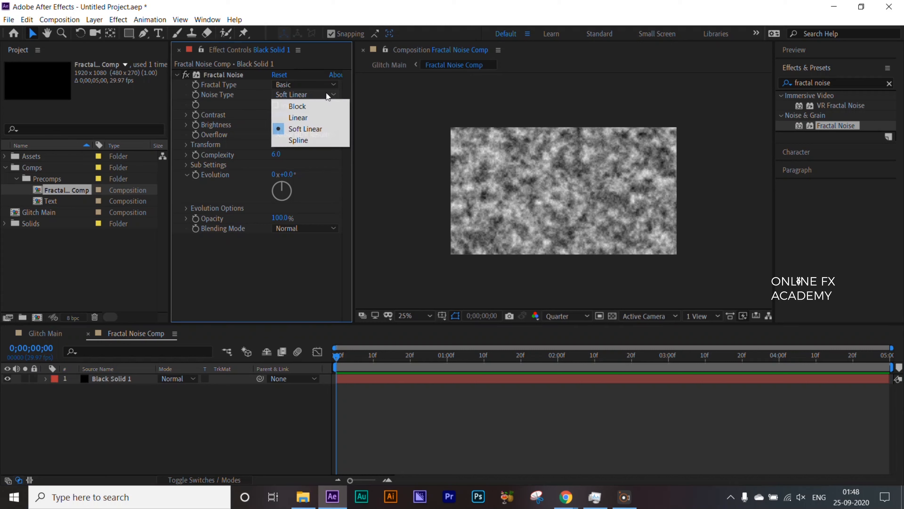
{"action": "left_click", "coordinate": [319, 106]}
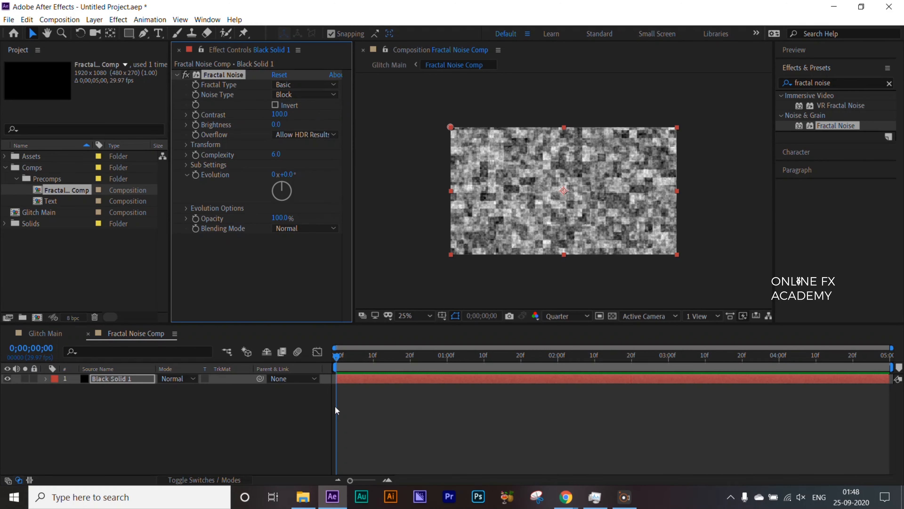
{"action": "left_click_drag", "start_coordinate": [281, 114], "coordinate": [302, 113]}
{"action": "left_click", "coordinate": [280, 114]}
{"action": "type", "text": "400"}
{"action": "key", "text": "Return"}
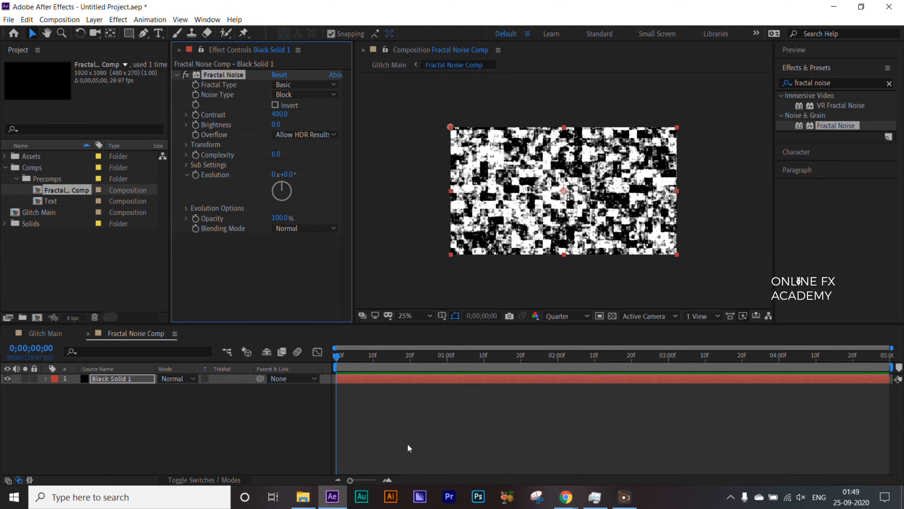
{"action": "left_click", "coordinate": [268, 438]}
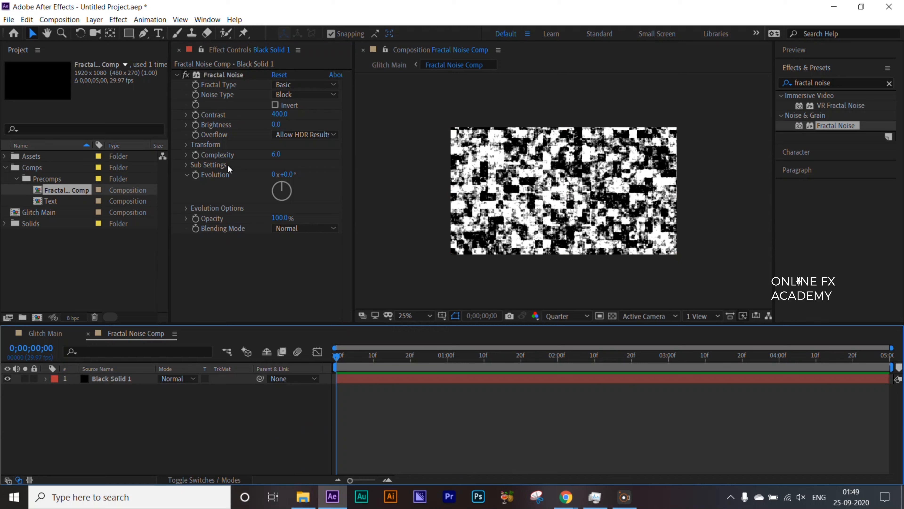
Step: Turn off Uniform Scaling in the Fractal Noise transform settings and set Scale Width to 600
{"action": "left_click", "coordinate": [186, 145]}
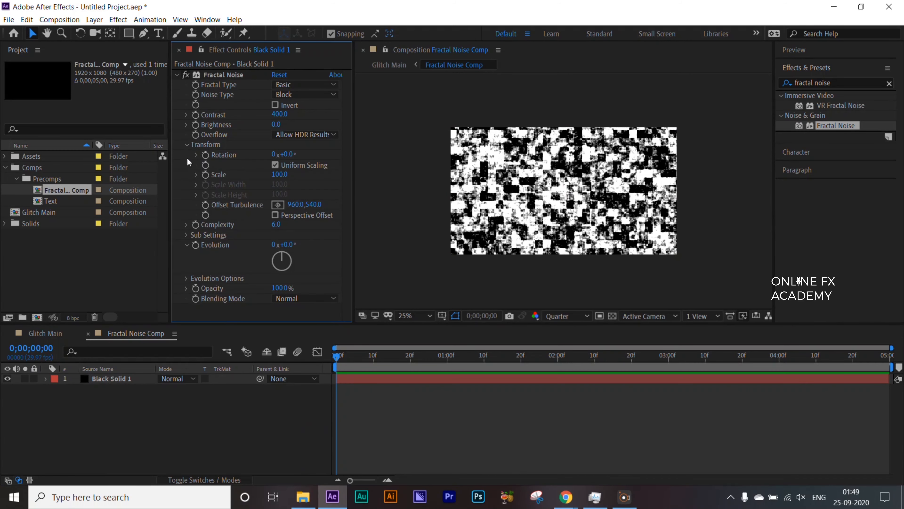
{"action": "left_click", "coordinate": [275, 165]}
{"action": "left_click", "coordinate": [197, 184]}
{"action": "left_click", "coordinate": [197, 210]}
{"action": "left_click_drag", "start_coordinate": [230, 200], "coordinate": [365, 210]}
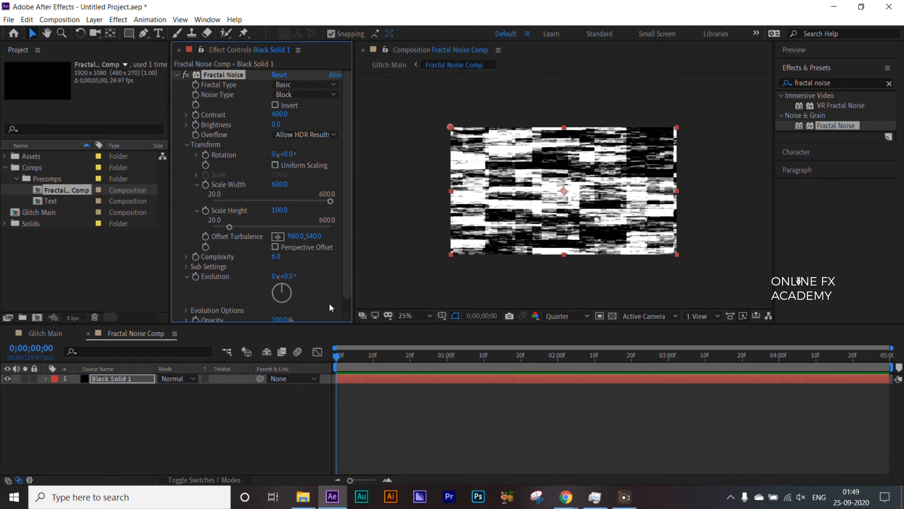
{"action": "left_click", "coordinate": [313, 402]}
Step: Set the Fractal Noise Scale Height to 50
{"action": "left_click_drag", "start_coordinate": [226, 229], "coordinate": [218, 228]}
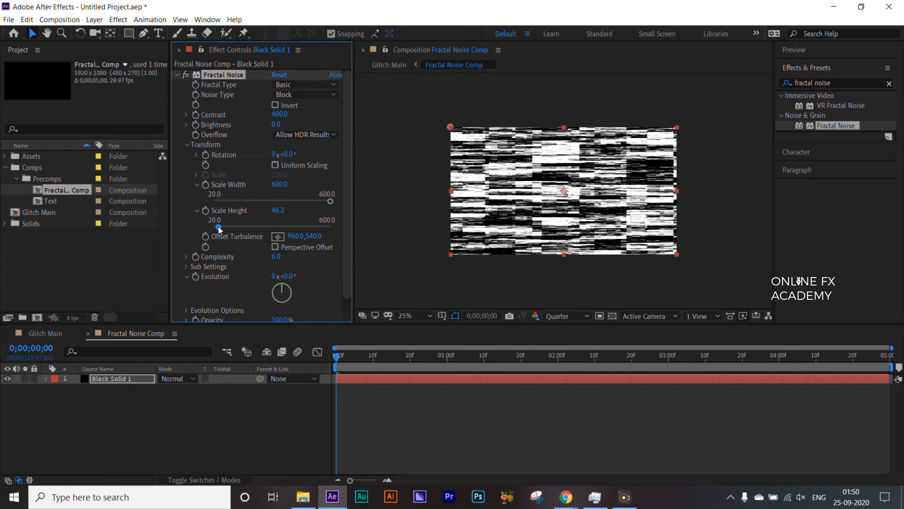
{"action": "left_click", "coordinate": [282, 210]}
{"action": "type", "text": "50"}
{"action": "key", "text": "Return"}
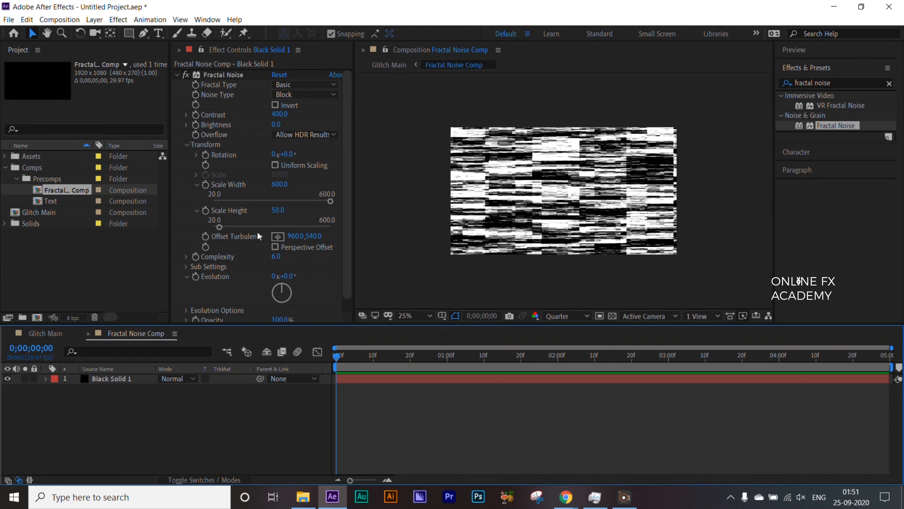
Step: Add the expression time*500 to the Evolution property of Fractal Noise
{"action": "scroll", "coordinate": [258, 231], "scroll_direction": "down", "scroll_amount": 1}
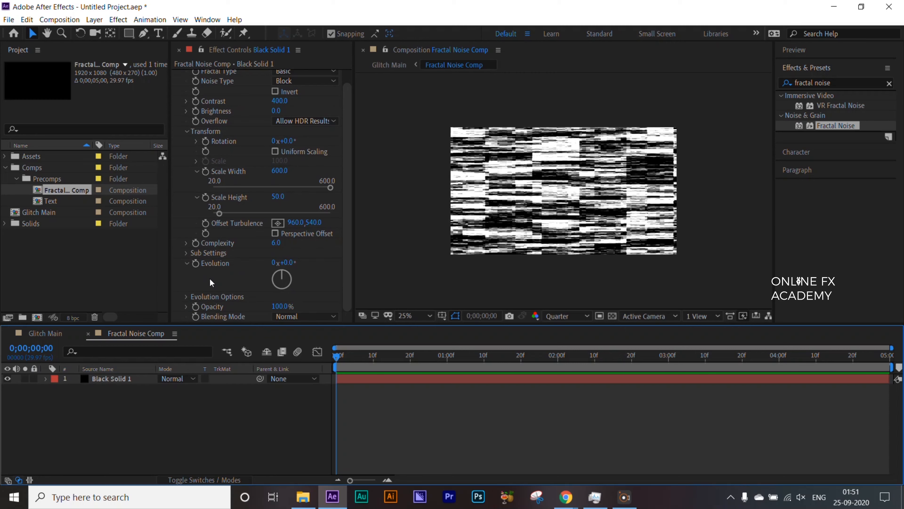
{"action": "left_click", "coordinate": [195, 264], "text": "alt"}
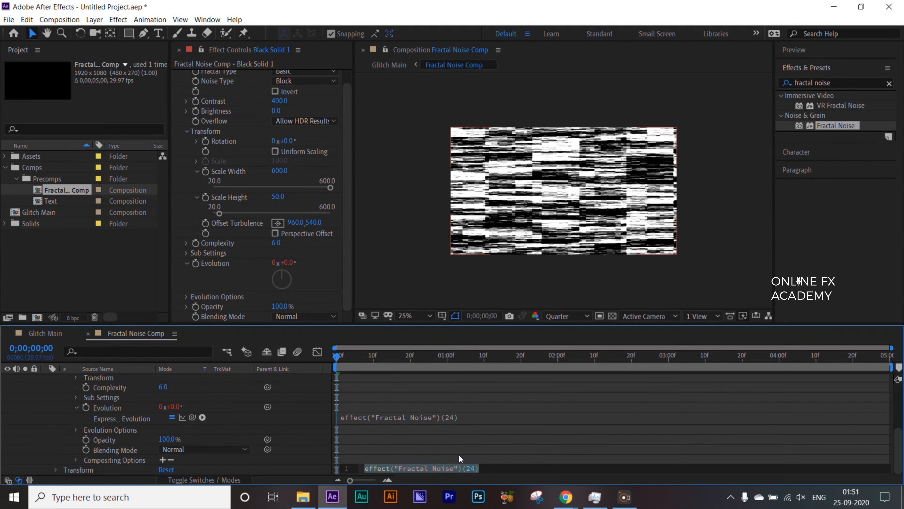
{"action": "type", "text": "time"}
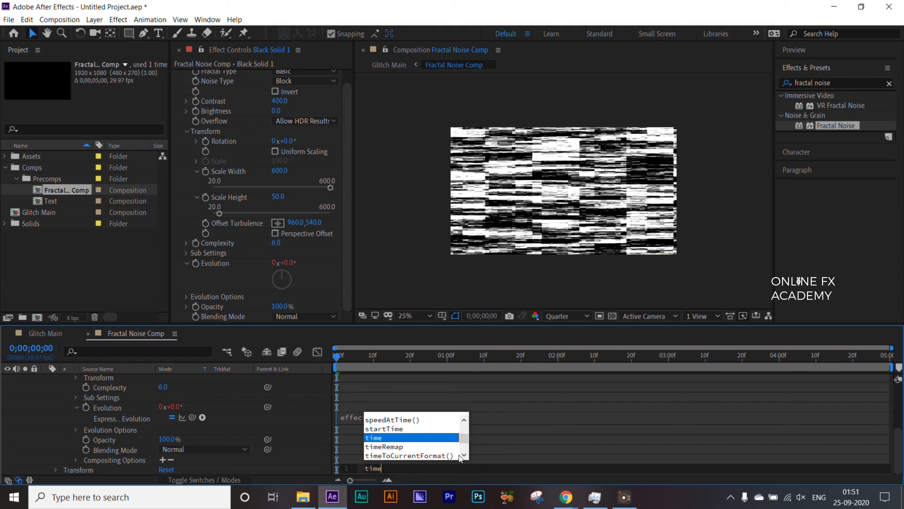
{"action": "type", "text": "*500"}
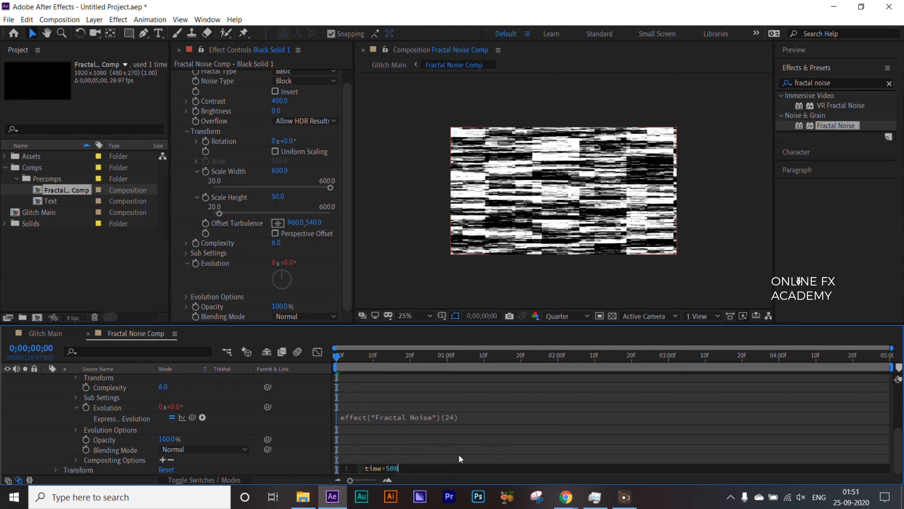
{"action": "left_click", "coordinate": [460, 455]}
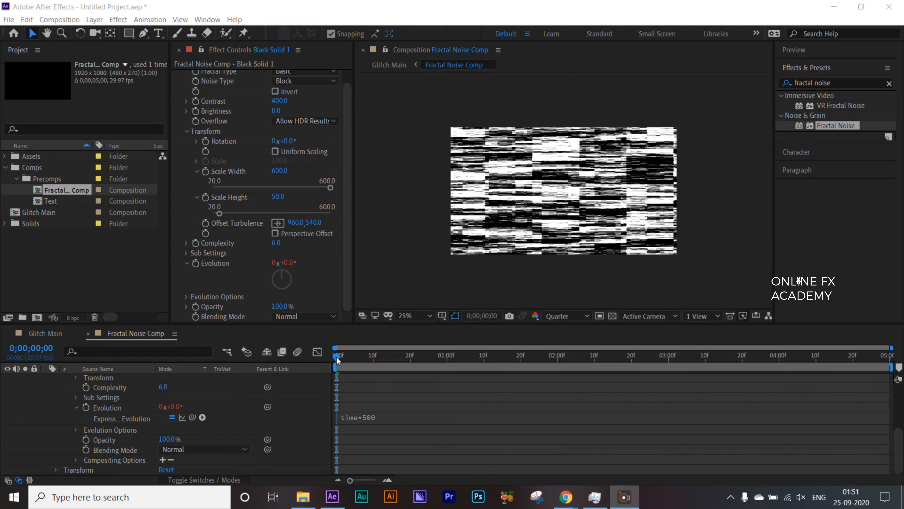
Step: Preview the animated noise in Fractal Noise Comp from the start and again from around 1 second
{"action": "left_click", "coordinate": [336, 357]}
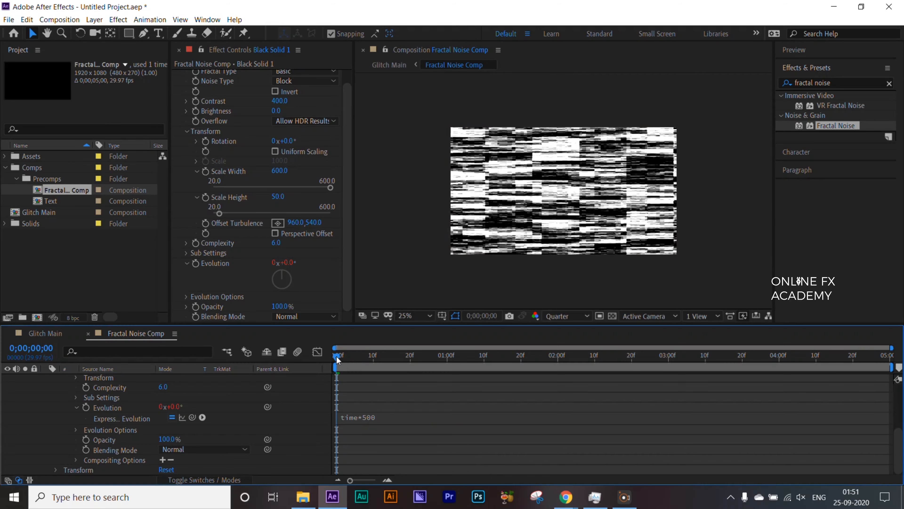
{"action": "key", "text": "space"}
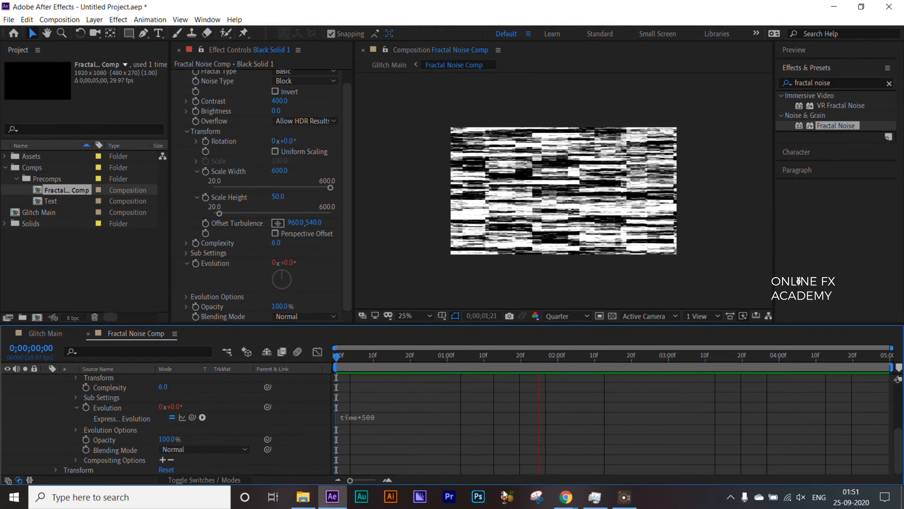
{"action": "left_click", "coordinate": [491, 355]}
{"action": "key", "text": "space"}
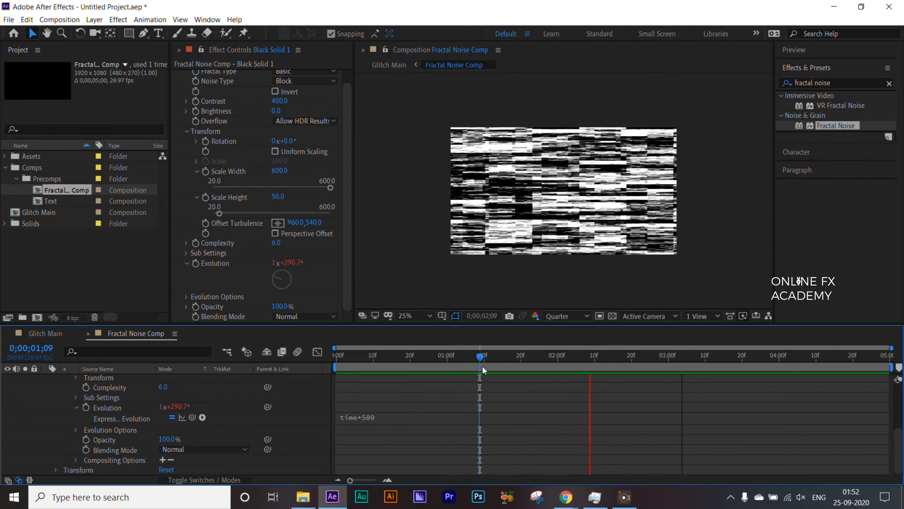
{"action": "key", "text": "space"}
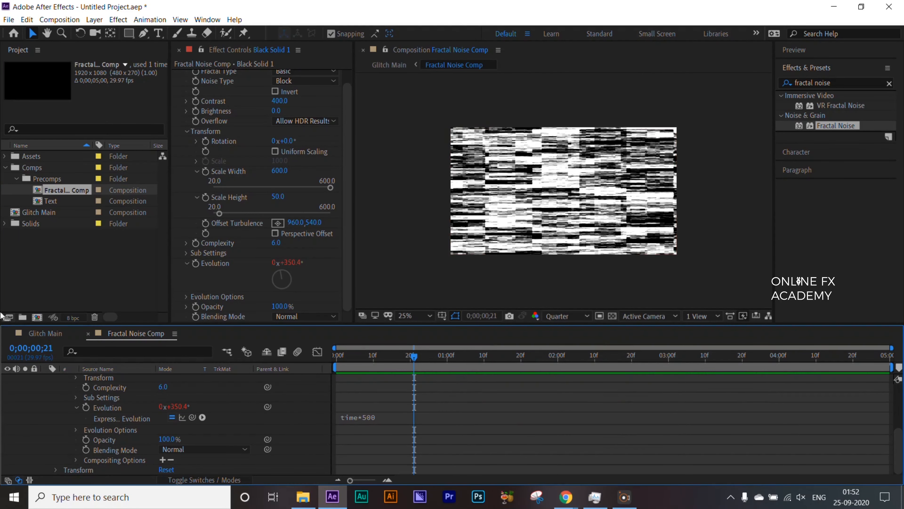
Step: Return to the Glitch Main composition and hide the Fractal Noise Comp layer
{"action": "left_click", "coordinate": [38, 332]}
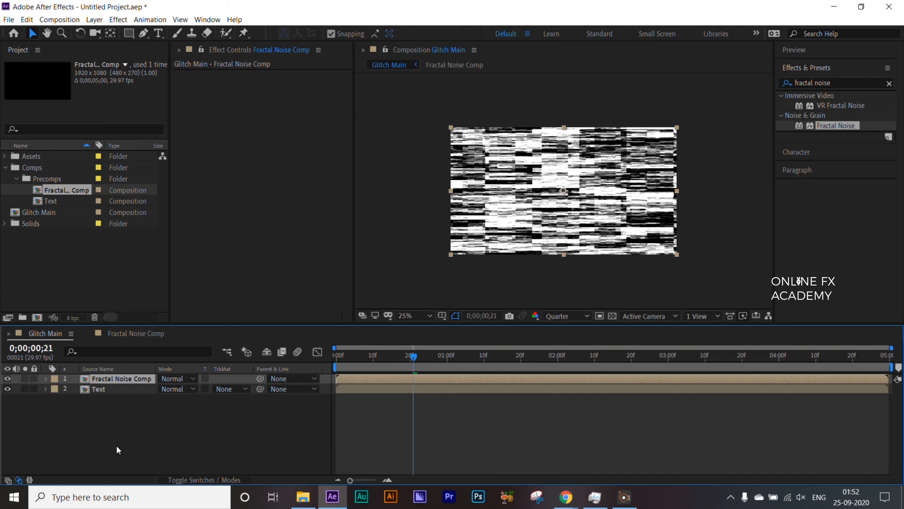
{"action": "left_click", "coordinate": [8, 378]}
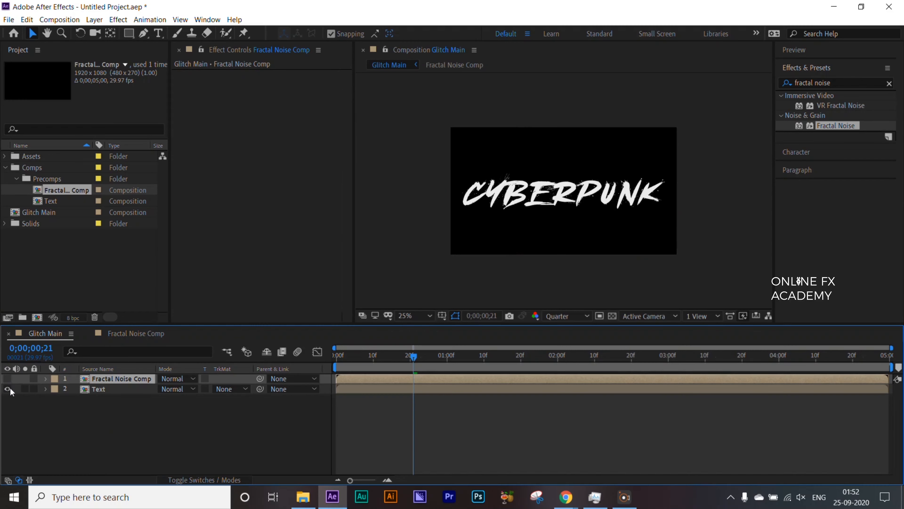
{"action": "left_click", "coordinate": [165, 448]}
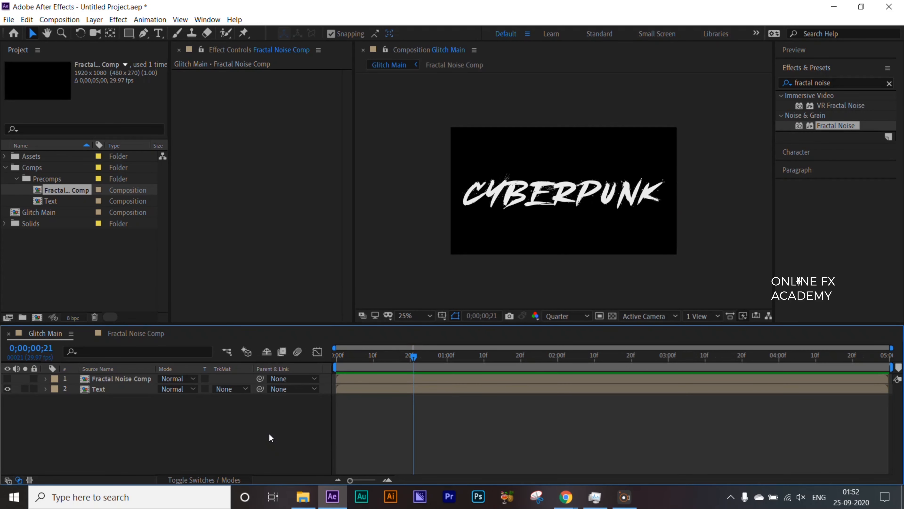
Step: Apply the Displacement Map effect to the Text layer, using Fractal Noise Comp as the displacement map layer
{"action": "left_click", "coordinate": [103, 392]}
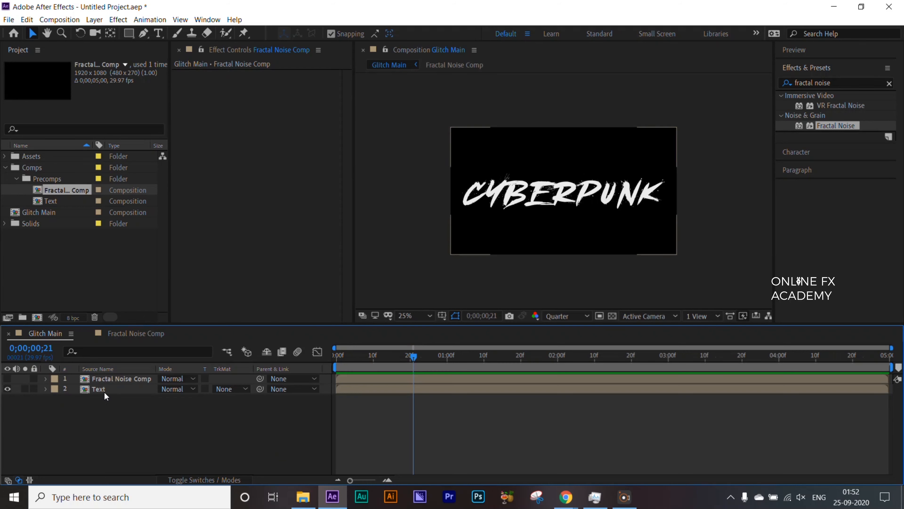
{"action": "left_click_drag", "start_coordinate": [835, 83], "coordinate": [766, 88]}
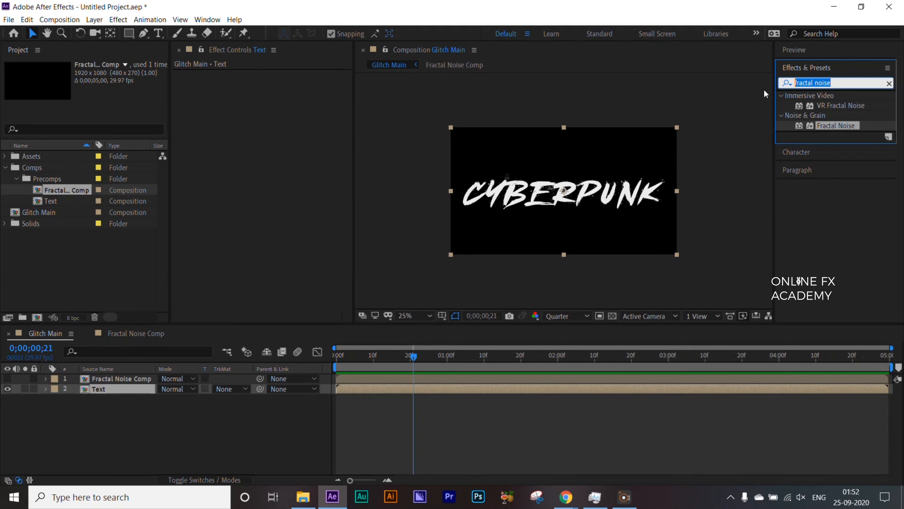
{"action": "type", "text": "dispa"}
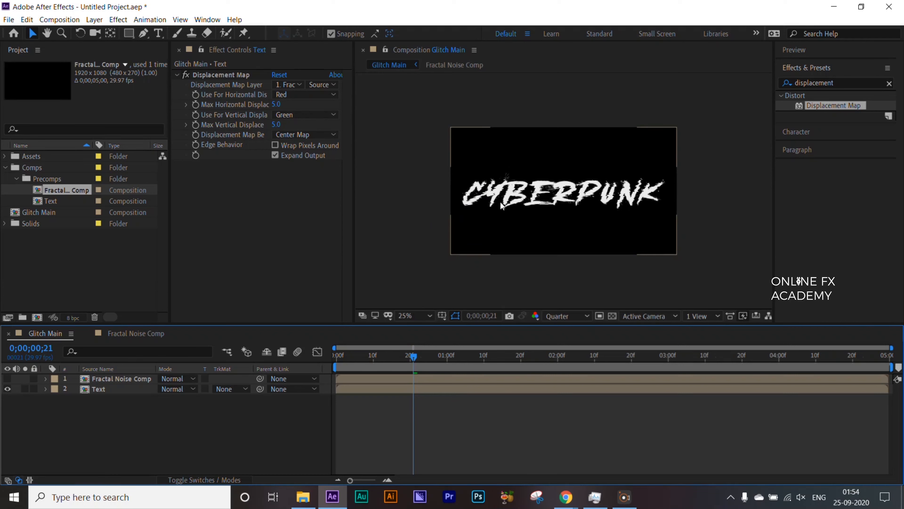
{"action": "left_click", "coordinate": [489, 266]}
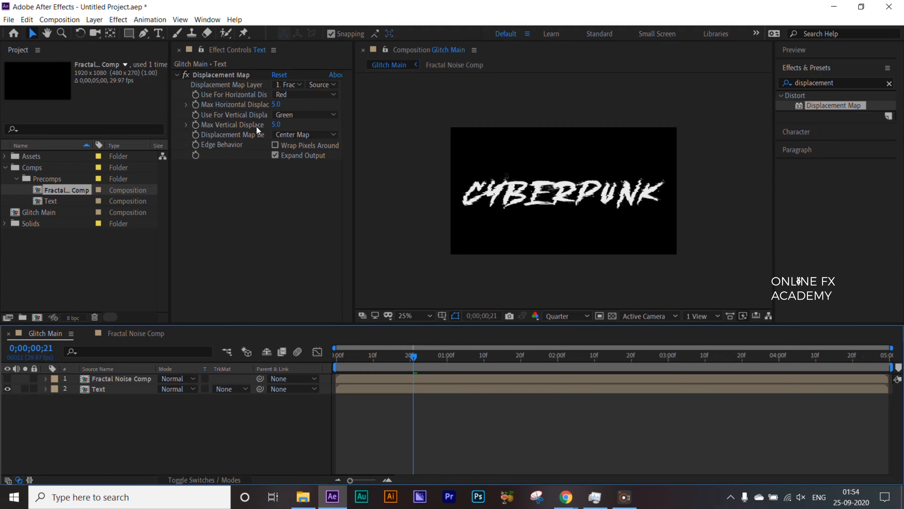
Step: Try a Max Horizontal Displacement of 98 on the Text layer and preview the glitch
{"action": "left_click_drag", "start_coordinate": [276, 104], "coordinate": [338, 113]}
{"action": "left_click", "coordinate": [351, 356]}
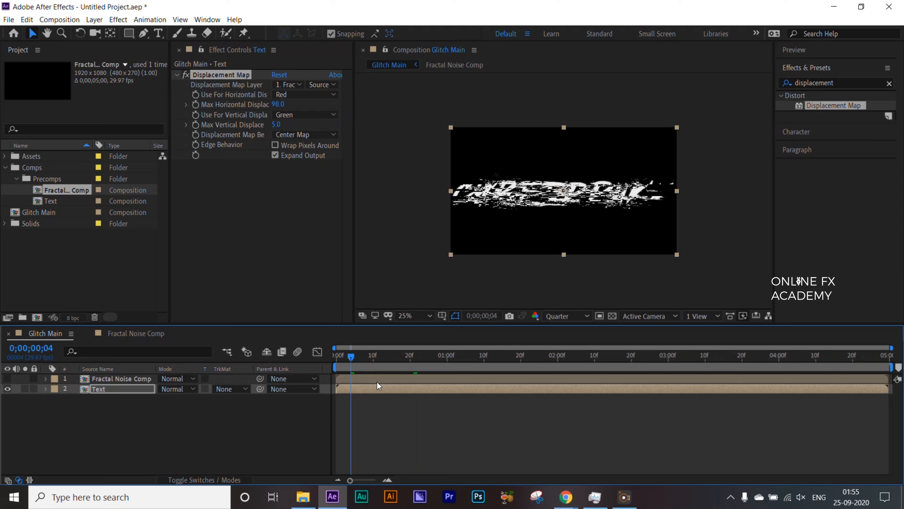
{"action": "key", "text": "space"}
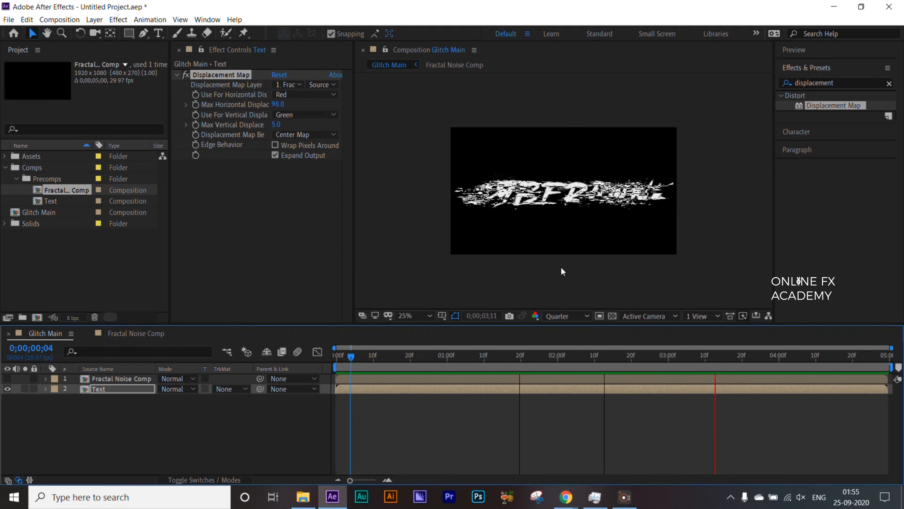
{"action": "left_click", "coordinate": [282, 231]}
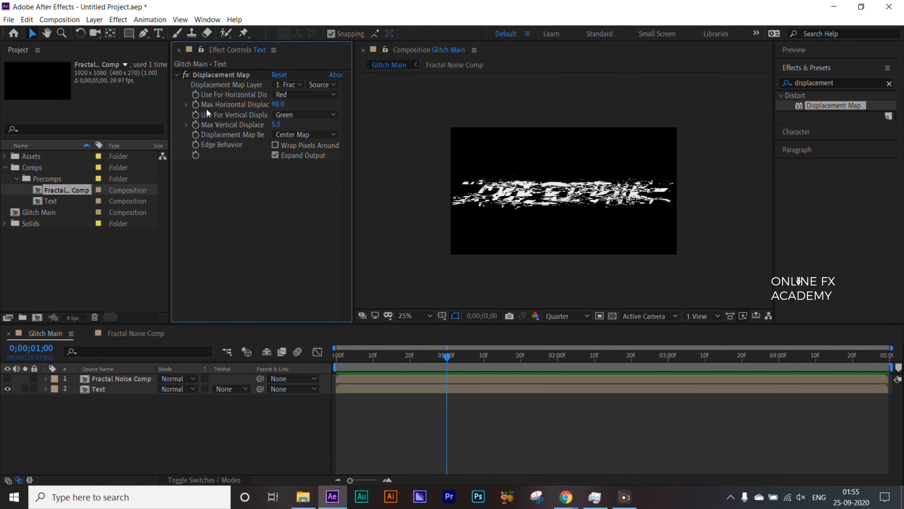
Step: Keyframe Max Horizontal and Max Vertical Displacement at 0;00;01;00 on the Text layer, both with a value of 0
{"action": "left_click", "coordinate": [195, 104]}
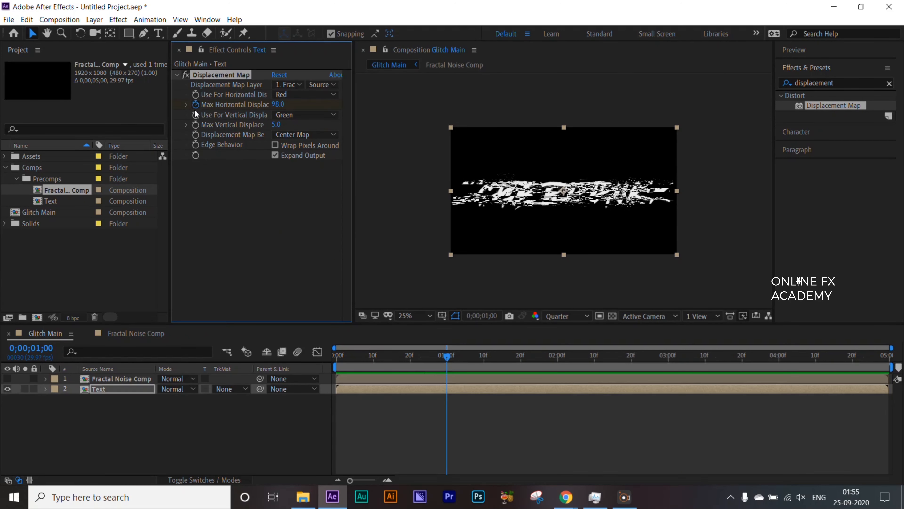
{"action": "left_click", "coordinate": [195, 125]}
{"action": "key", "text": "u"}
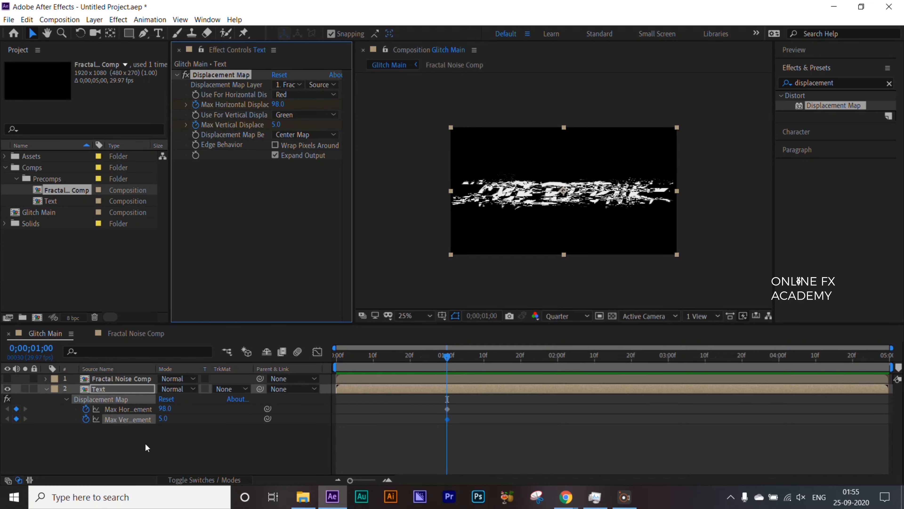
{"action": "left_click", "coordinate": [278, 104]}
{"action": "type", "text": "0"}
{"action": "left_click", "coordinate": [279, 122]}
{"action": "type", "text": "0"}
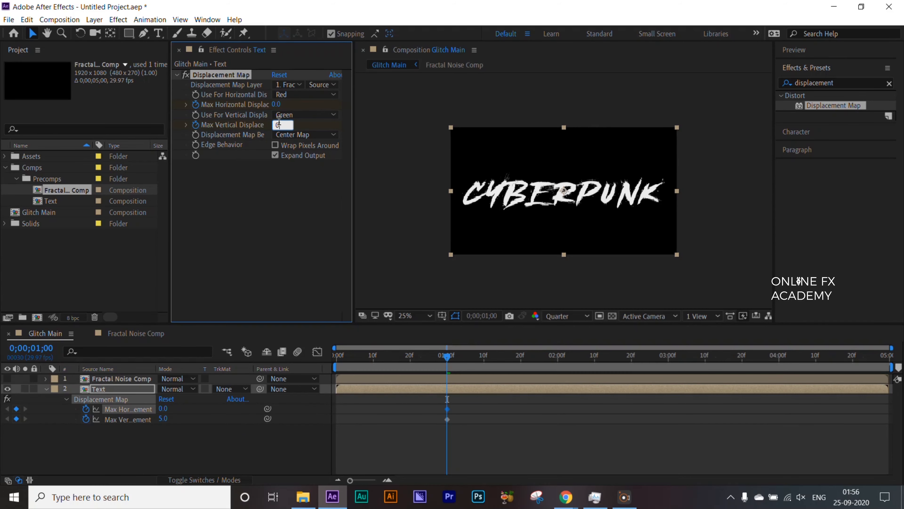
Step: Set a Max Horizontal Displacement keyframe of 500 at 0;00;00;00 and preview the animation
{"action": "left_click_drag", "start_coordinate": [446, 356], "coordinate": [331, 360]}
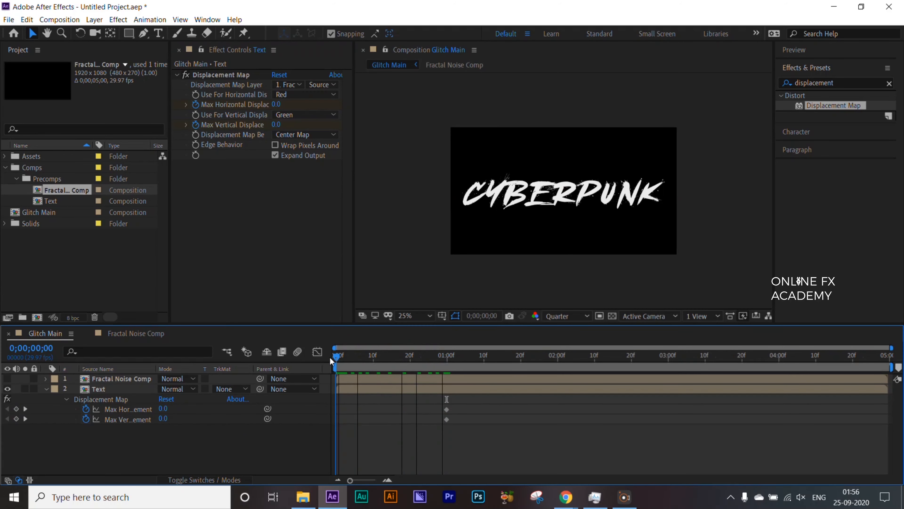
{"action": "left_click_drag", "start_coordinate": [277, 104], "coordinate": [489, 109]}
{"action": "left_click", "coordinate": [280, 104]}
{"action": "type", "text": "500"}
{"action": "key", "text": "Return"}
{"action": "left_click", "coordinate": [332, 357]}
{"action": "key", "text": "space"}
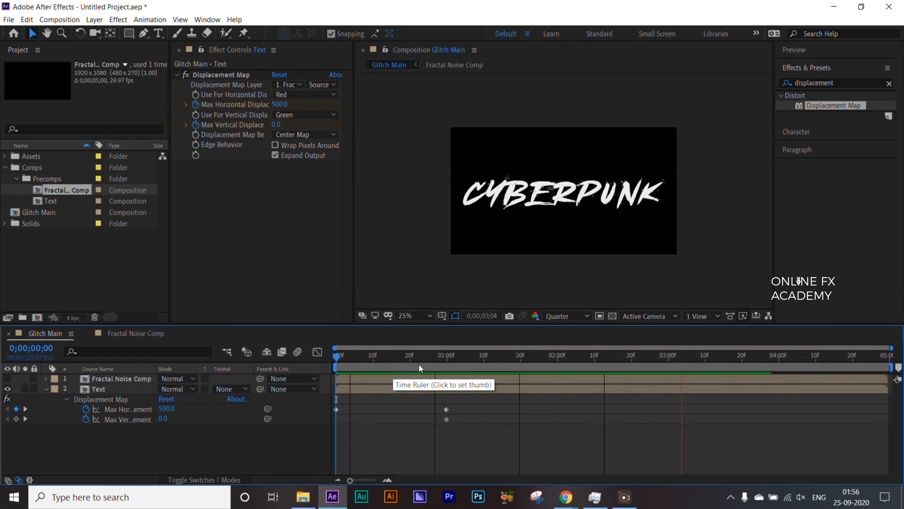
Step: Add a Max Horizontal Displacement keyframe of 200 at 0;00;00;25
{"action": "left_click", "coordinate": [447, 356]}
{"action": "left_click_drag", "start_coordinate": [448, 357], "coordinate": [430, 360]}
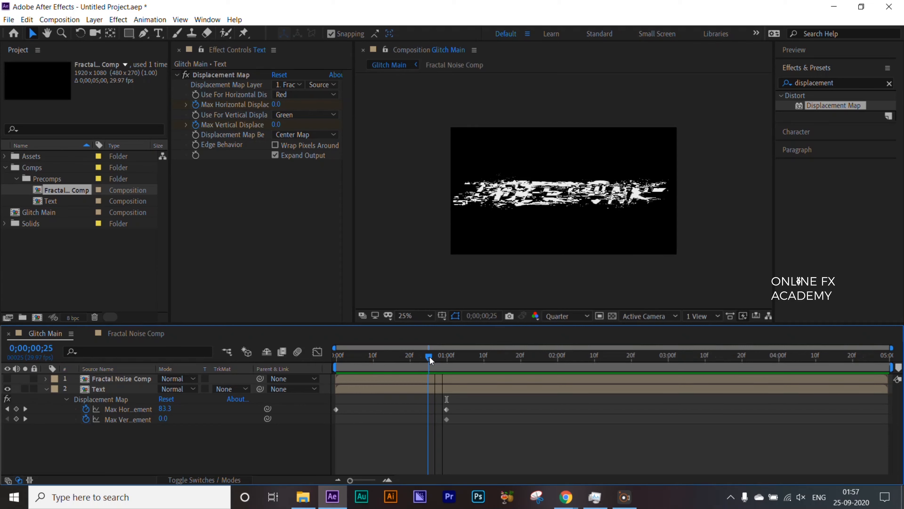
{"action": "left_click", "coordinate": [278, 104]}
{"action": "type", "text": "200"}
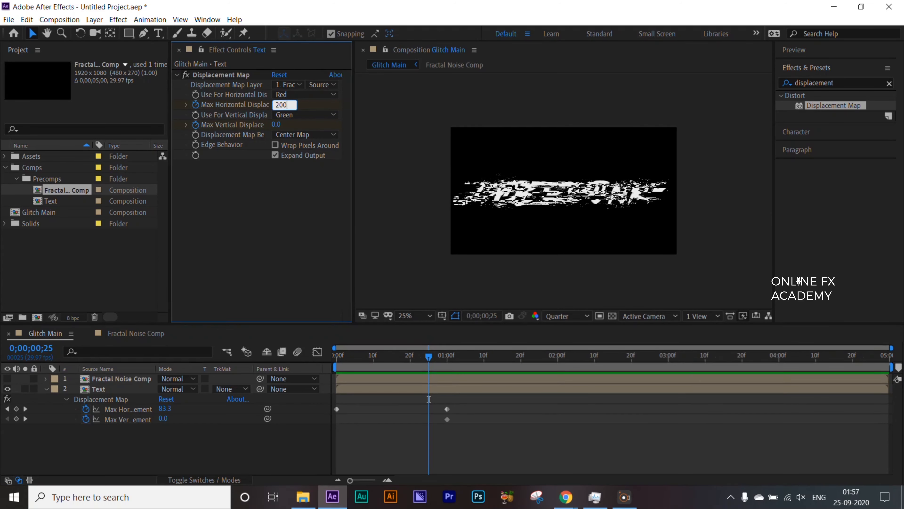
{"action": "left_click", "coordinate": [372, 442]}
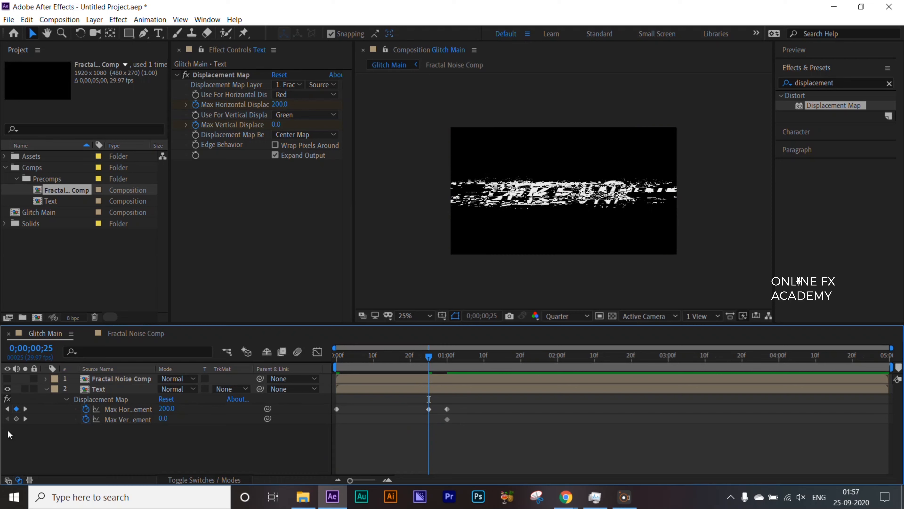
Step: Add Max Vertical Displacement keyframes on the Text layer: 0 at 0;00;00;25 and 35 at 0;00;00;28
{"action": "left_click", "coordinate": [16, 418]}
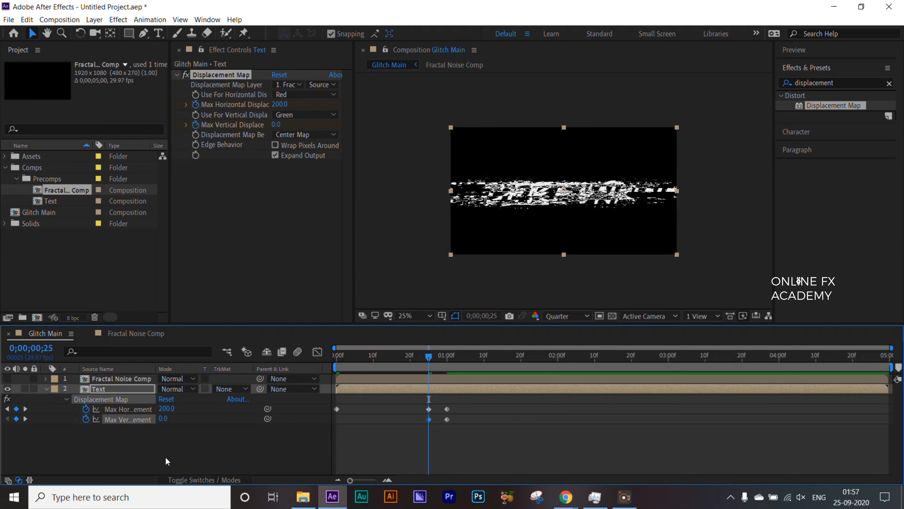
{"action": "key", "text": "Page_Down"}
{"action": "key", "text": "Page_Down"}
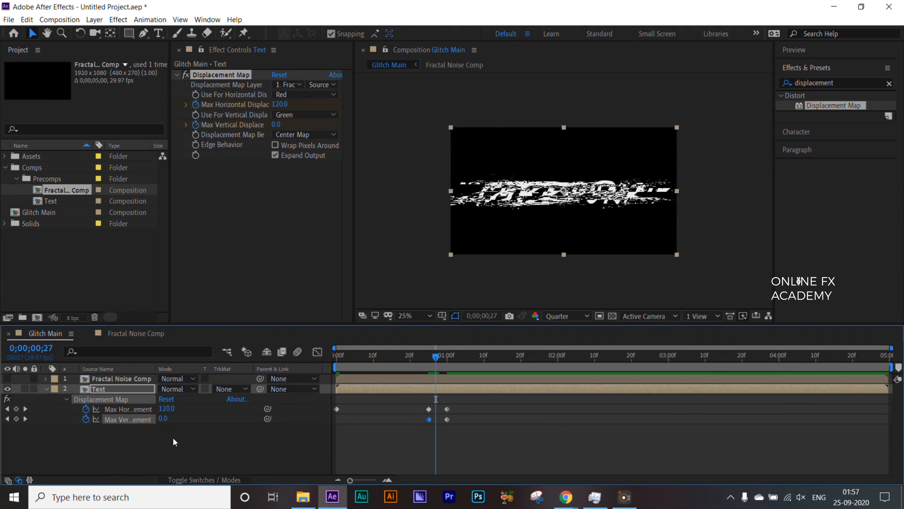
{"action": "key", "text": "Page_Down"}
{"action": "left_click", "coordinate": [165, 419]}
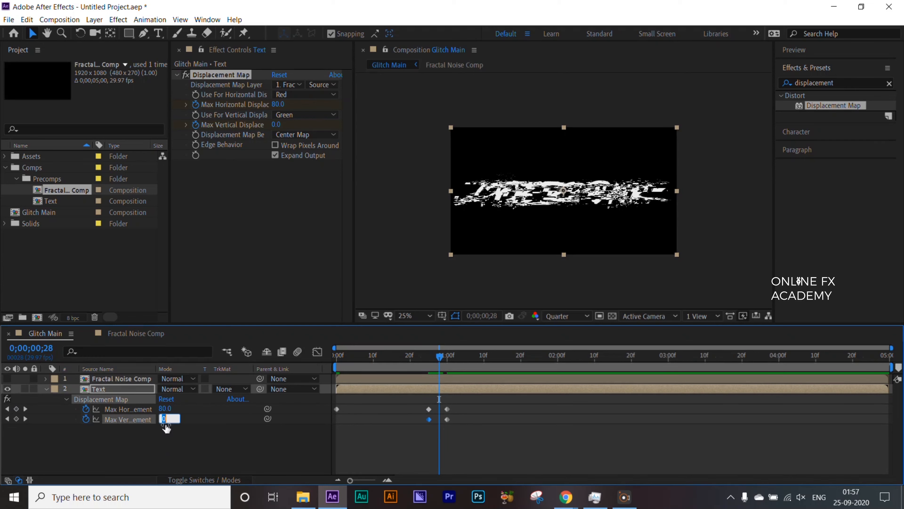
{"action": "type", "text": "35"}
{"action": "key", "text": "Return"}
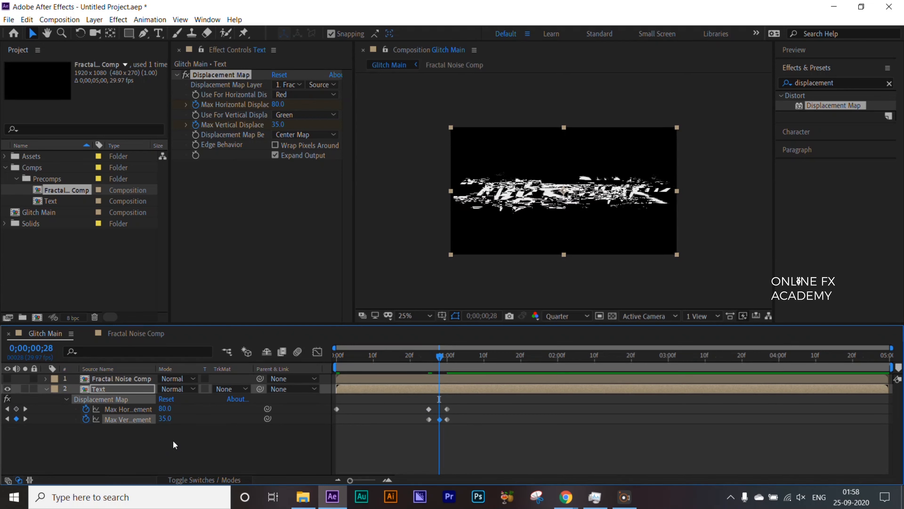
Step: Preview the glitch animation from the start of Glitch Main with the vertical displacement keyframes
{"action": "left_click_drag", "start_coordinate": [359, 354], "coordinate": [320, 357]}
{"action": "key", "text": "space"}
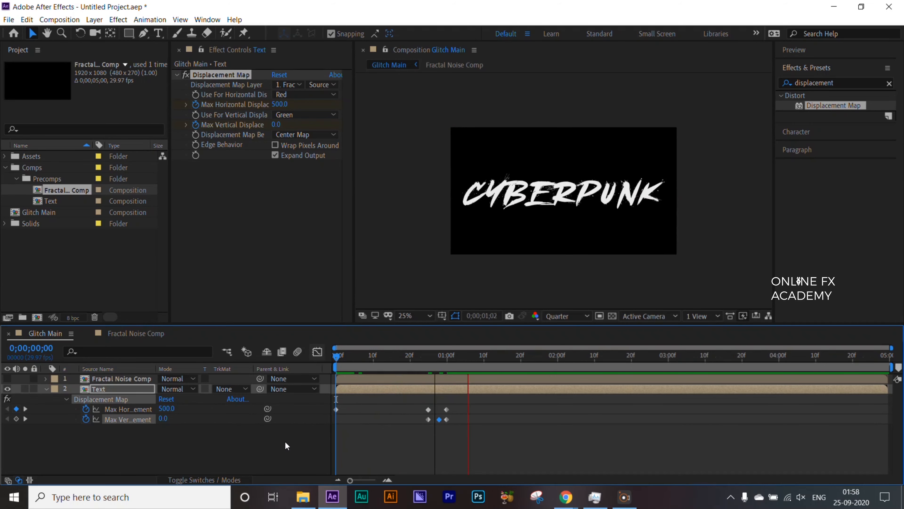
{"action": "key", "text": "space"}
{"action": "key", "text": "space"}
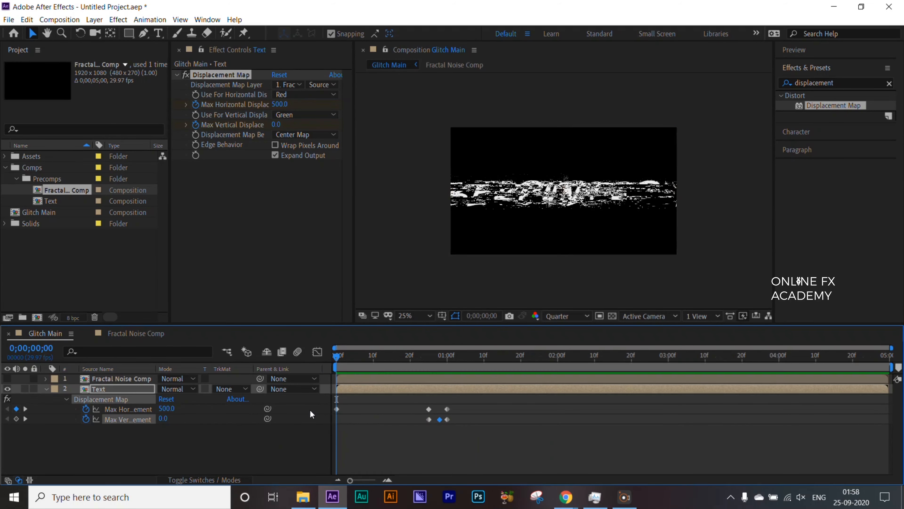
{"action": "left_click", "coordinate": [443, 370]}
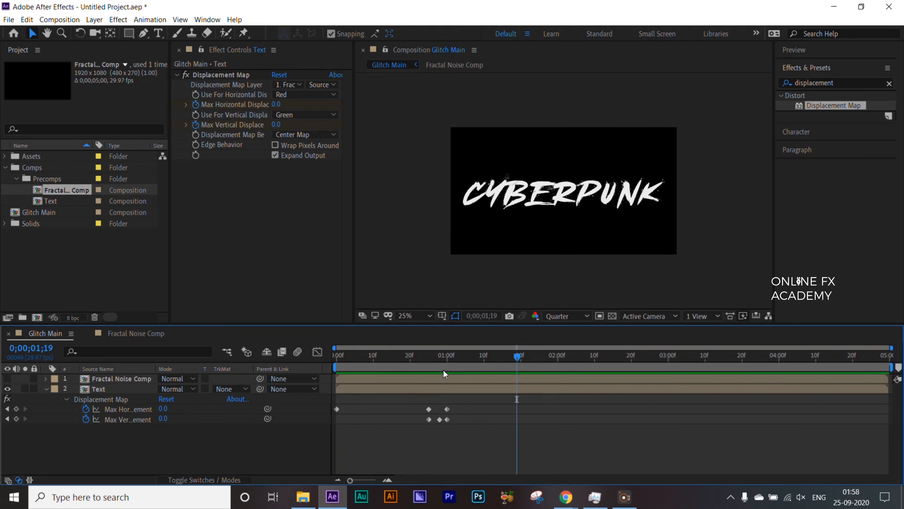
Step: Move the last Max Horizontal Displacement keyframe to about 0;00;01;03 and add a keyframe of 30 at 0;00;01;00
{"action": "left_click", "coordinate": [447, 409]}
{"action": "left_click_drag", "start_coordinate": [449, 411], "coordinate": [452, 410]}
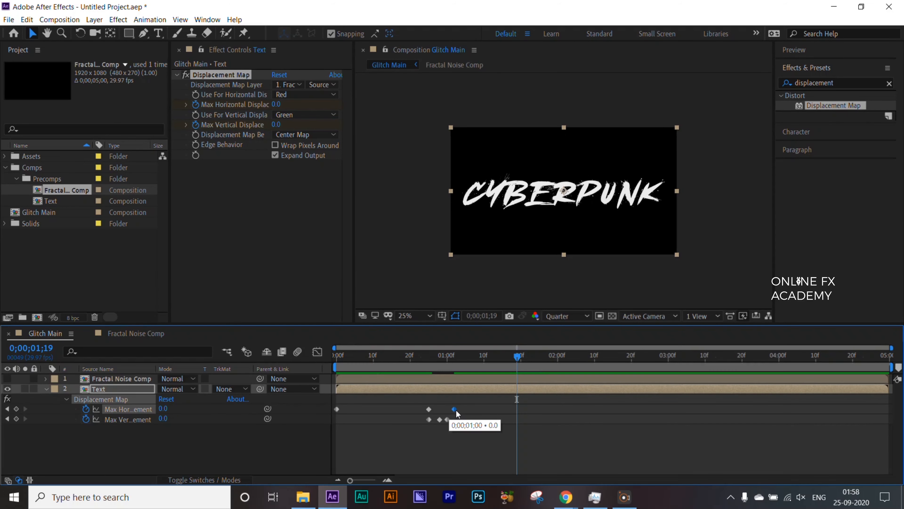
{"action": "left_click", "coordinate": [447, 358]}
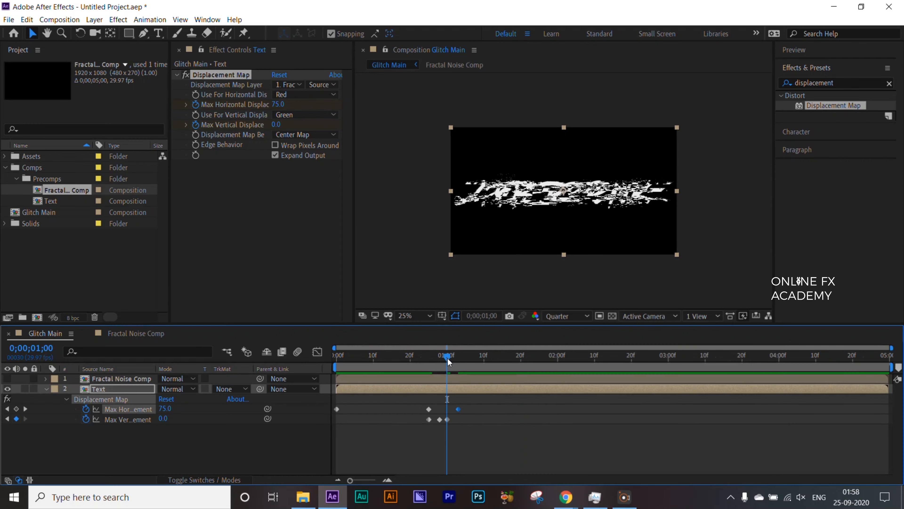
{"action": "left_click", "coordinate": [165, 409]}
{"action": "type", "text": "30"}
{"action": "key", "text": "Return"}
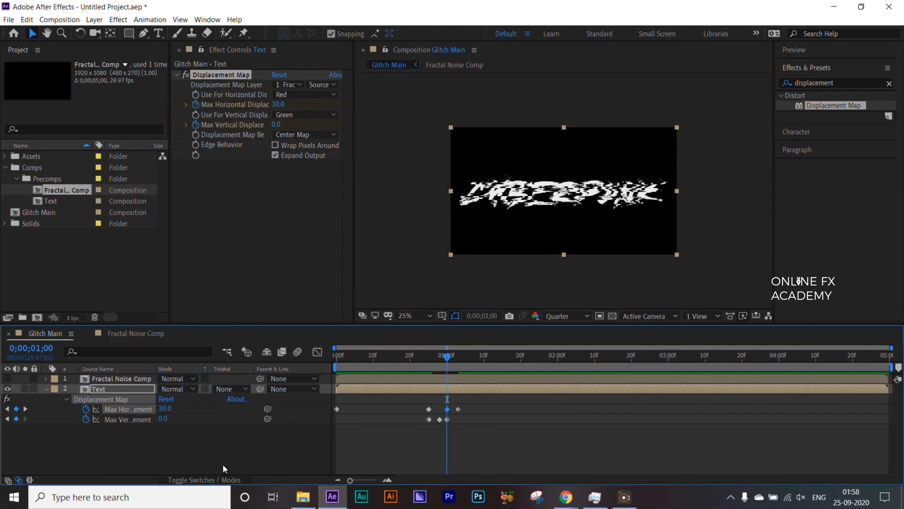
Step: Replay the animation from the start several times to check how the horizontal glitch settles into the readable text
{"action": "left_click_drag", "start_coordinate": [361, 353], "coordinate": [318, 358]}
{"action": "key", "text": "space"}
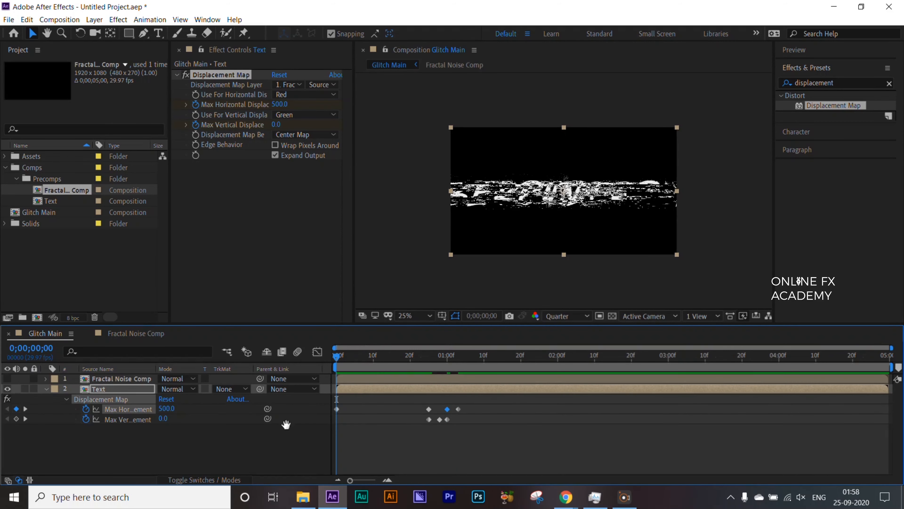
{"action": "key", "text": "space"}
{"action": "left_click_drag", "start_coordinate": [354, 358], "coordinate": [321, 359]}
{"action": "key", "text": "space"}
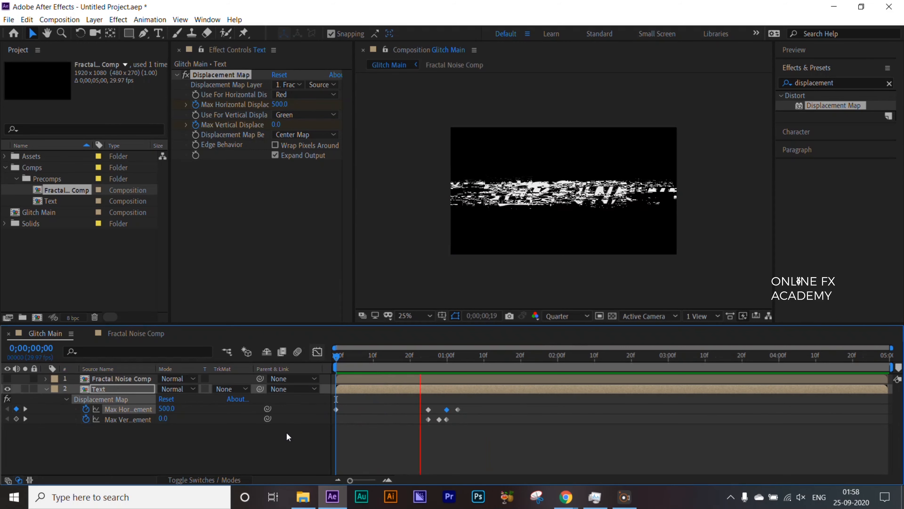
{"action": "key", "text": "space"}
{"action": "left_click_drag", "start_coordinate": [381, 351], "coordinate": [313, 361]}
{"action": "key", "text": "space"}
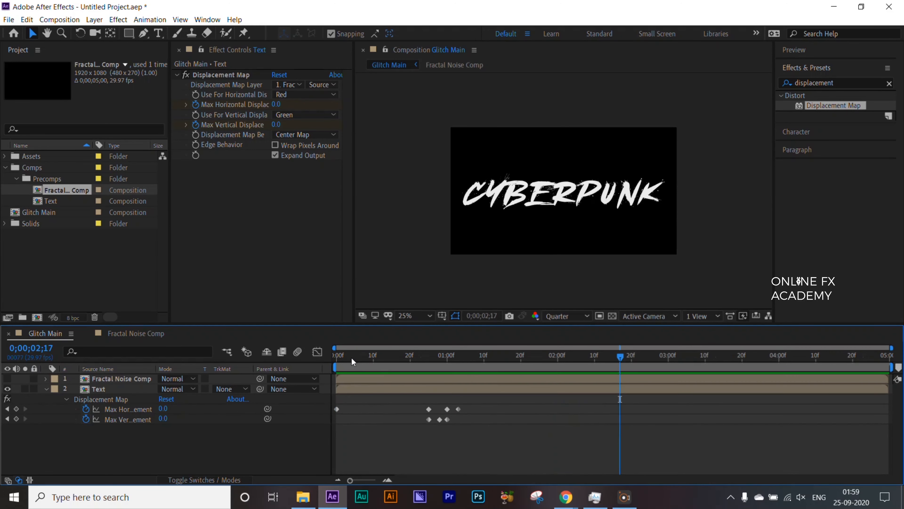
{"action": "key", "text": "space"}
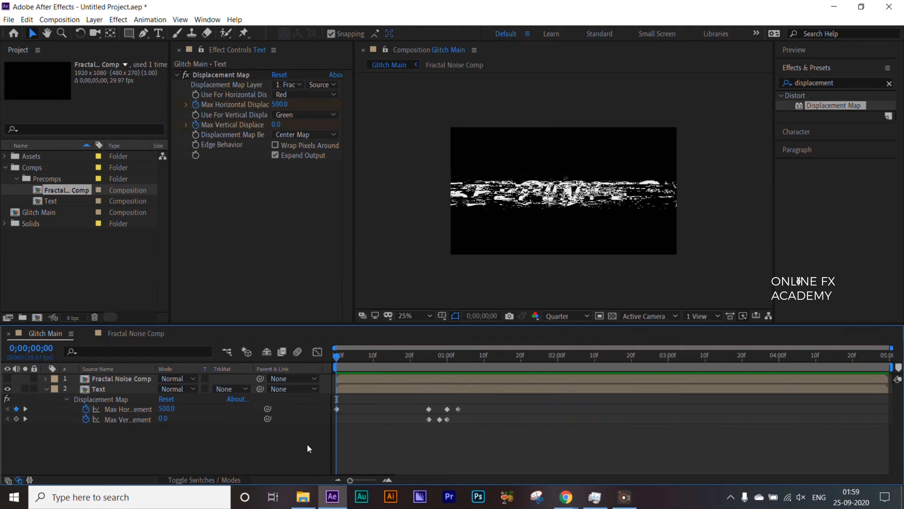
Step: Open the Text precomp and split the CYBERPUNK layer at 0;00;02;00
{"action": "left_click_drag", "start_coordinate": [336, 357], "coordinate": [507, 372]}
{"action": "double_click", "coordinate": [101, 390]}
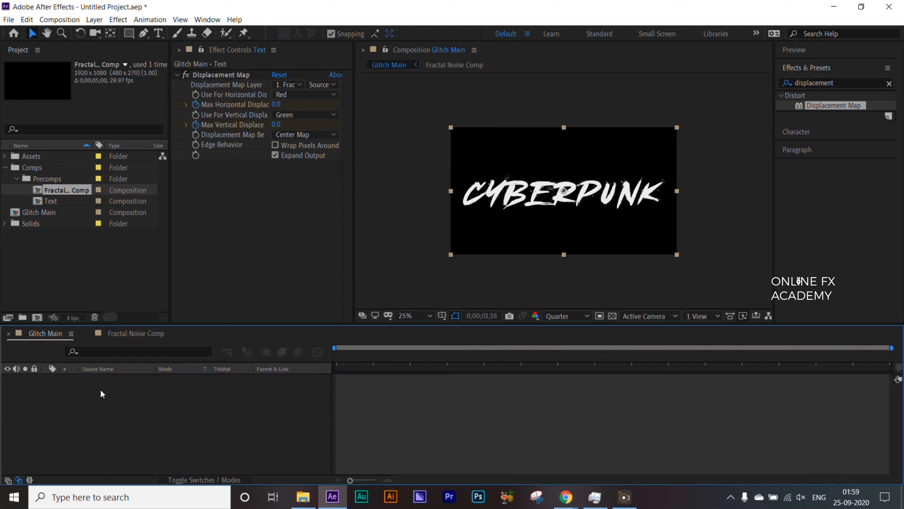
{"action": "left_click_drag", "start_coordinate": [519, 360], "coordinate": [559, 363]}
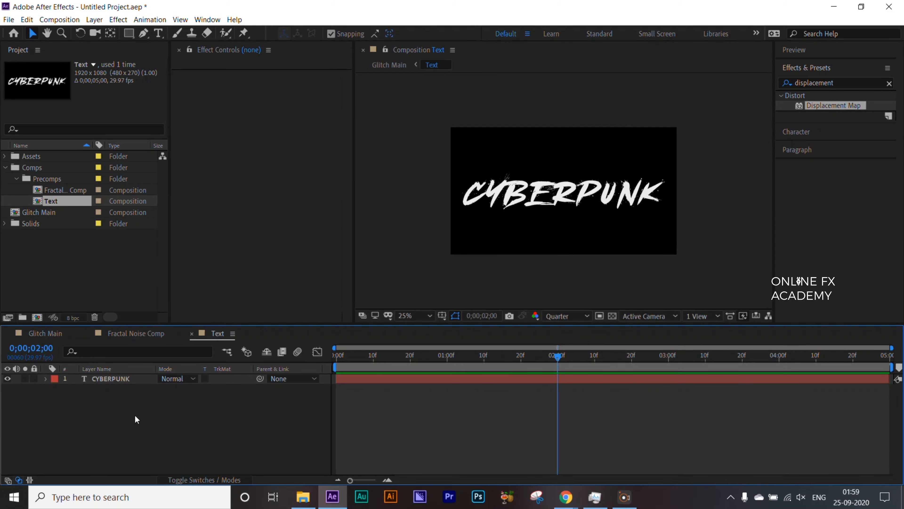
{"action": "left_click", "coordinate": [127, 382]}
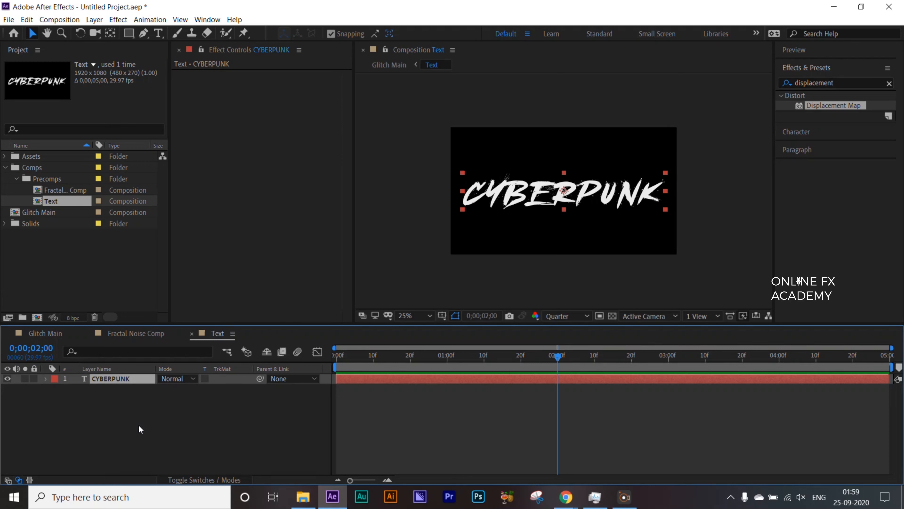
{"action": "key", "text": "ctrl+shift+d"}
Step: Replace the text of the second CYBERPUNK segment with "Glitch Effect"
{"action": "left_click_drag", "start_coordinate": [559, 357], "coordinate": [592, 357]}
{"action": "key", "text": "F2"}
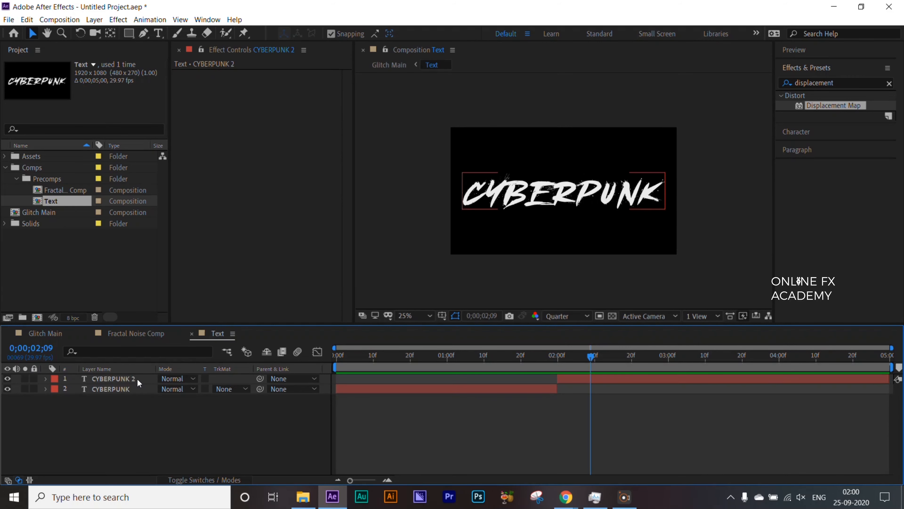
{"action": "double_click", "coordinate": [137, 378]}
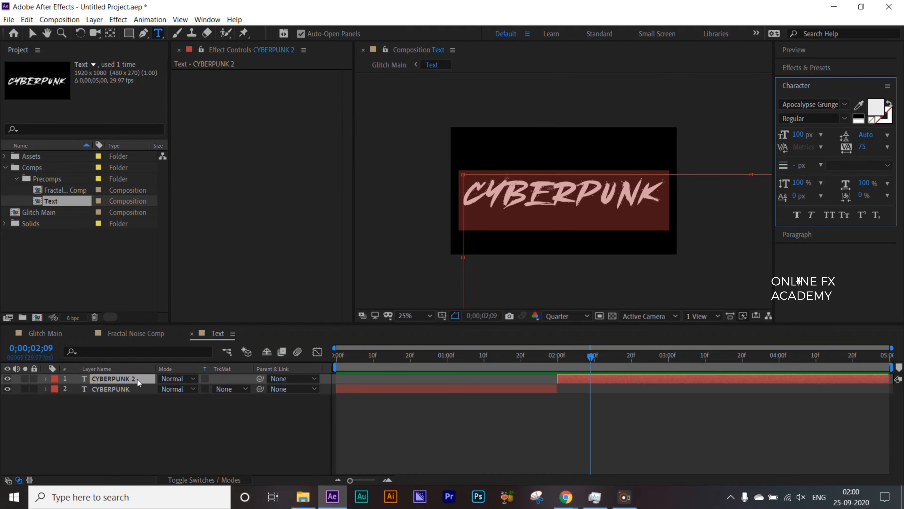
{"action": "type", "text": "Glitch Effect"}
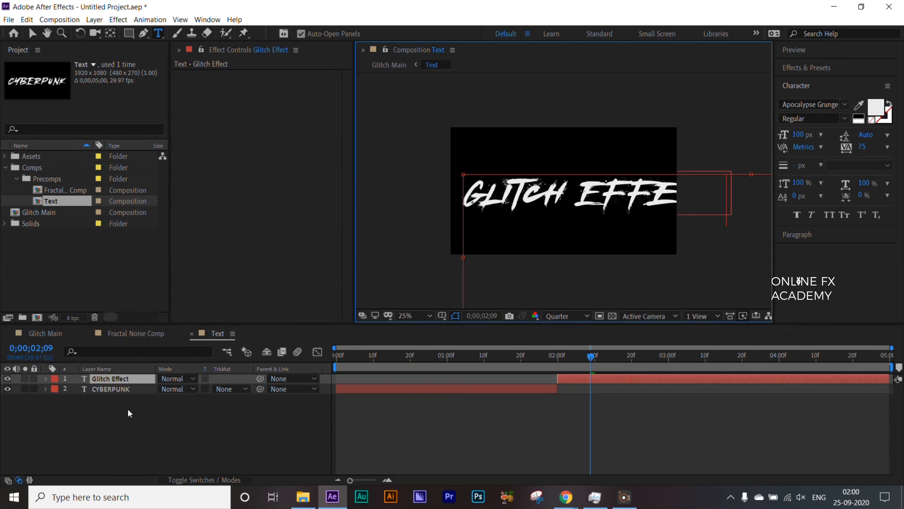
Step: Change the font of the Glitch Effect text to Century Gothic Bold
{"action": "left_click", "coordinate": [114, 379]}
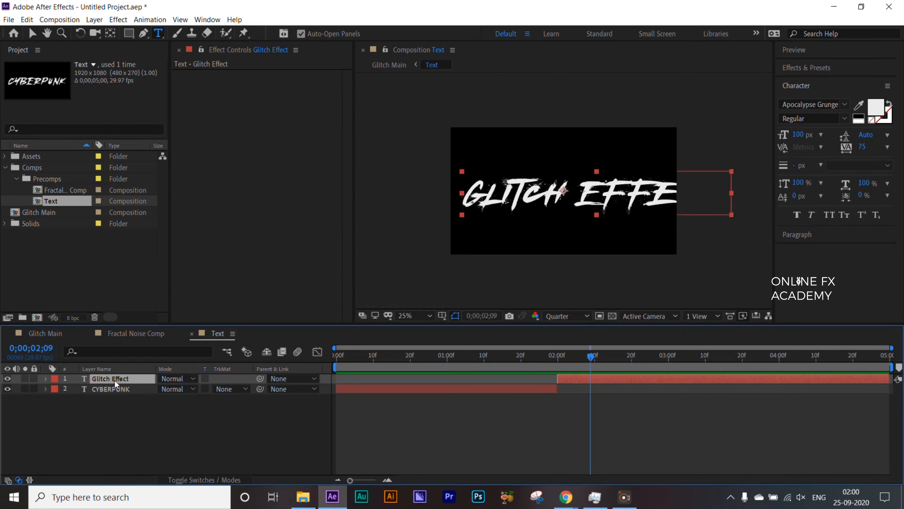
{"action": "left_click", "coordinate": [804, 103]}
{"action": "type", "text": "centu"}
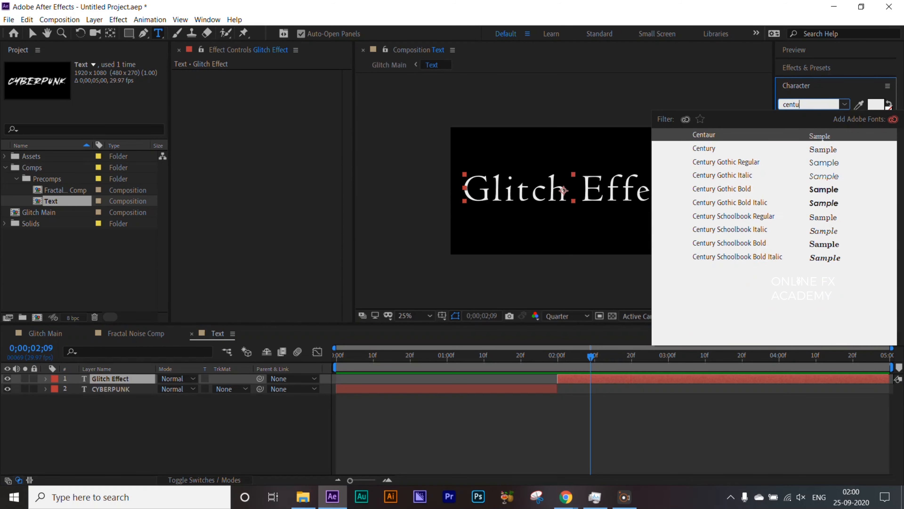
{"action": "type", "text": "ry"}
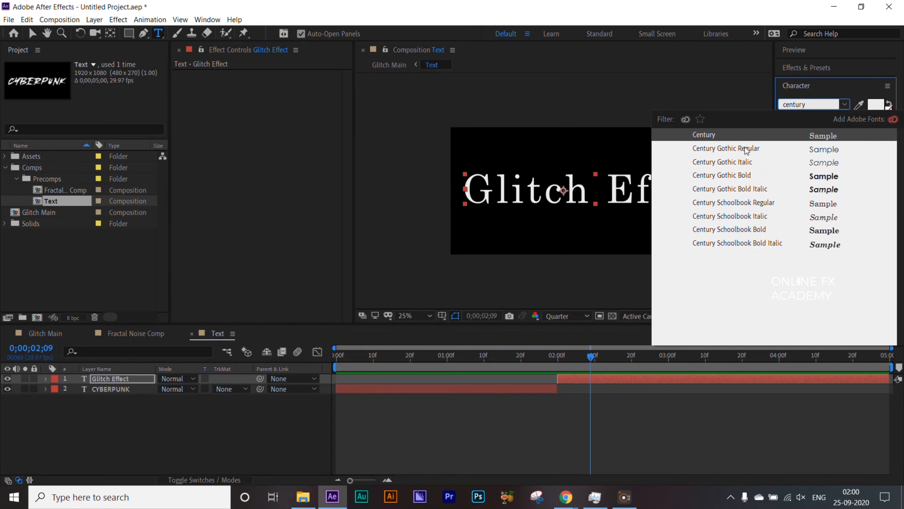
{"action": "left_click", "coordinate": [745, 176]}
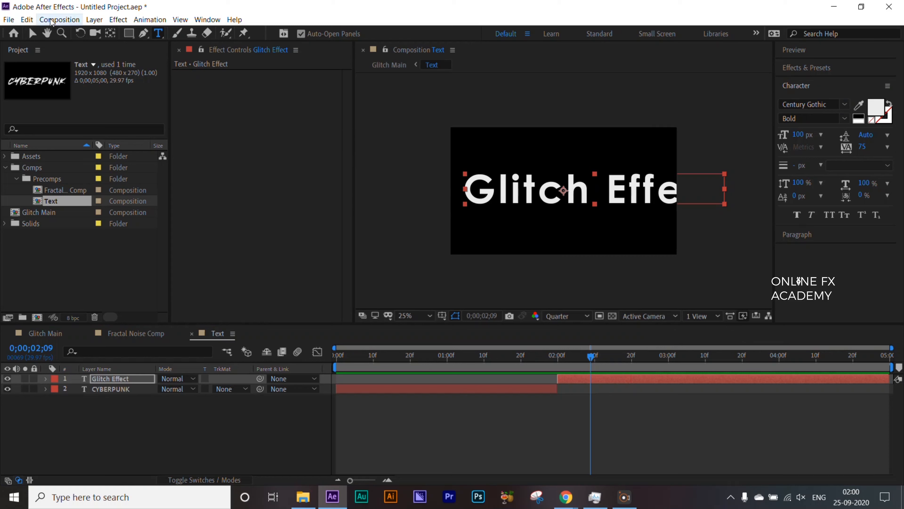
Step: Set the font size of the Glitch Effect text to 75 px
{"action": "left_click", "coordinate": [32, 33]}
{"action": "left_click", "coordinate": [797, 133]}
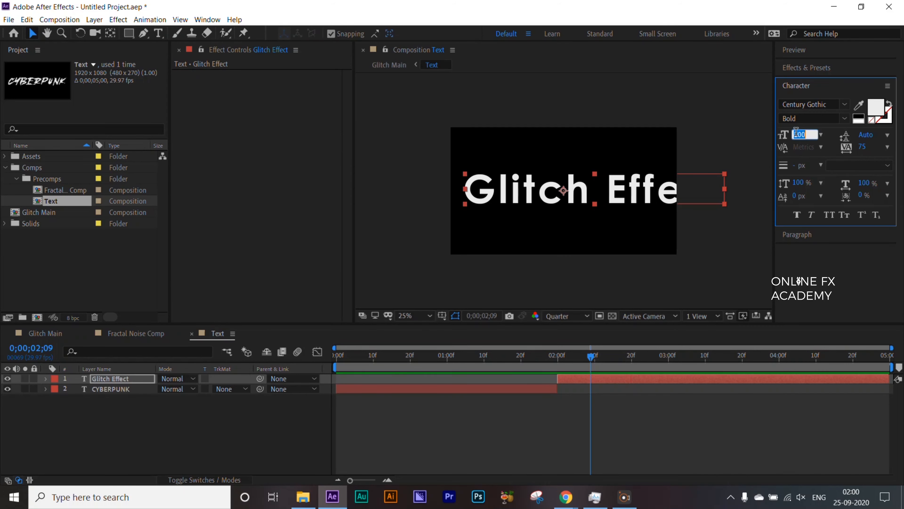
{"action": "type", "text": "50"}
{"action": "key", "text": "Return"}
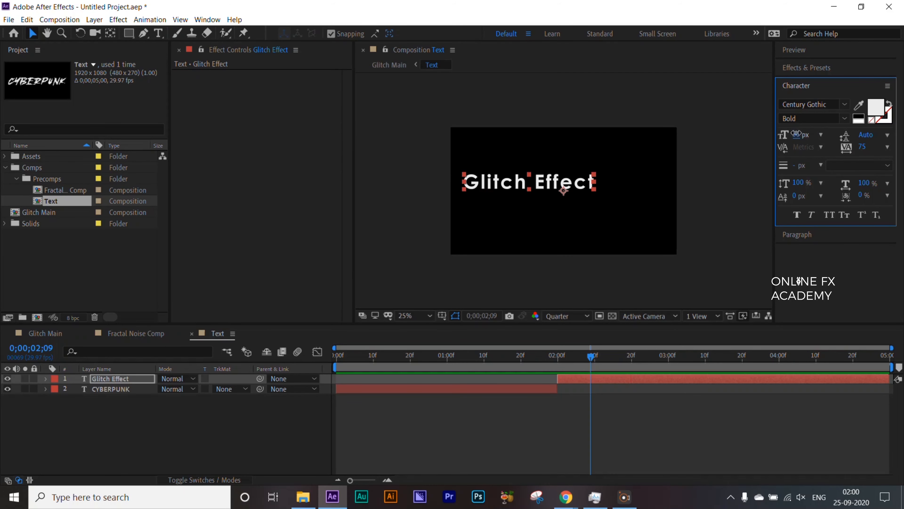
{"action": "type", "text": "75"}
{"action": "key", "text": "Return"}
Step: Center the anchor point within the Glitch Effect text and center the text in the composition frame
{"action": "left_click", "coordinate": [110, 34]}
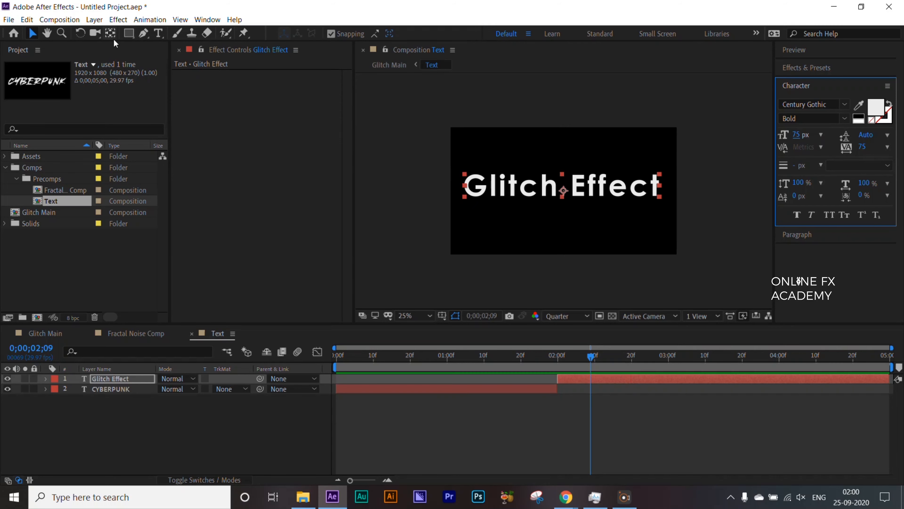
{"action": "left_click_drag", "start_coordinate": [563, 190], "coordinate": [612, 196]}
{"action": "left_click", "coordinate": [32, 33]}
{"action": "left_click", "coordinate": [188, 445]}
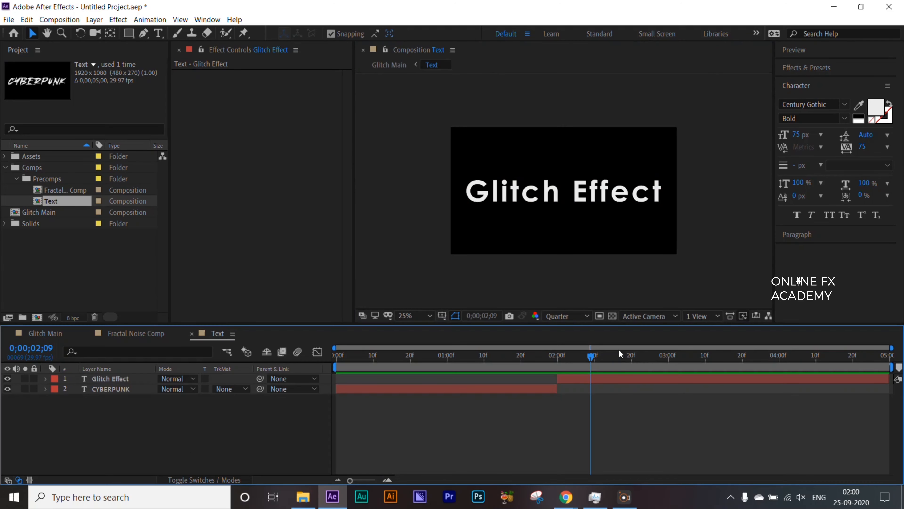
Step: Split the Glitch Effect layer at 0;00;03;00 and delete the segment after it
{"action": "left_click_drag", "start_coordinate": [591, 362], "coordinate": [669, 371]}
{"action": "left_click", "coordinate": [665, 375]}
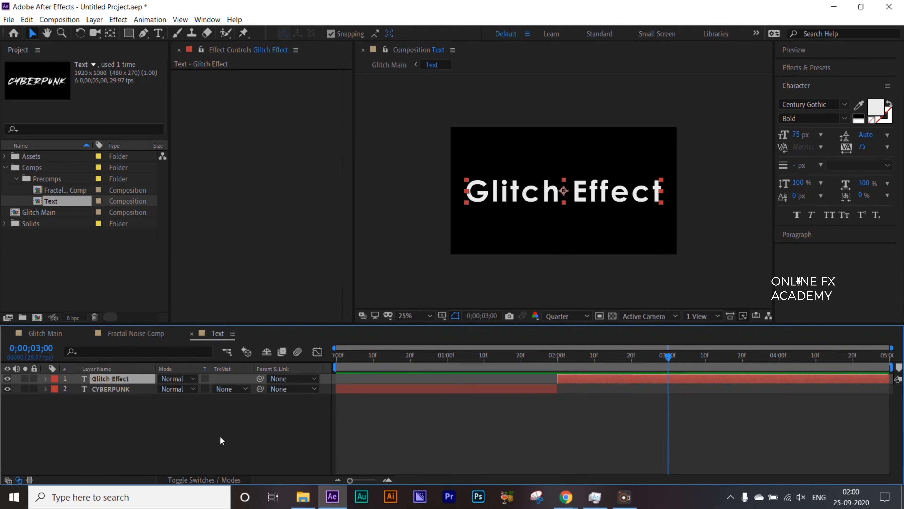
{"action": "key", "text": "ctrl+shift+d"}
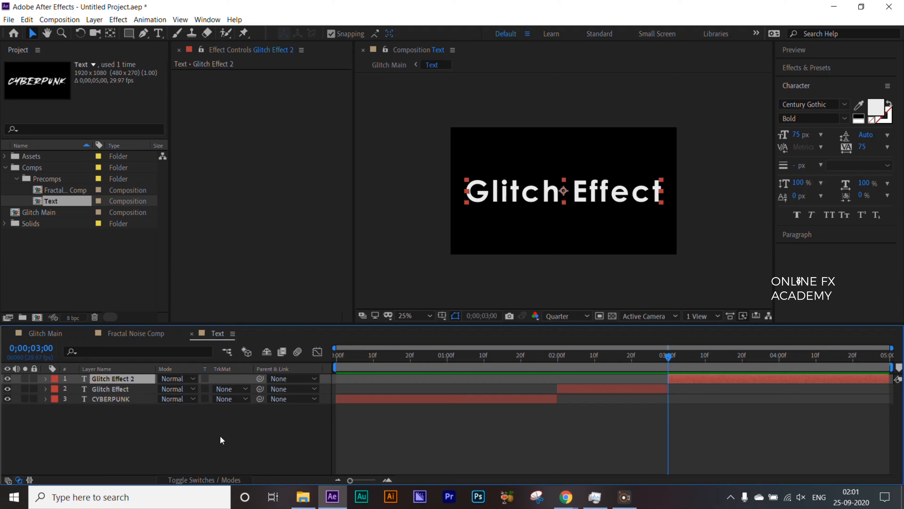
{"action": "key", "text": "Delete"}
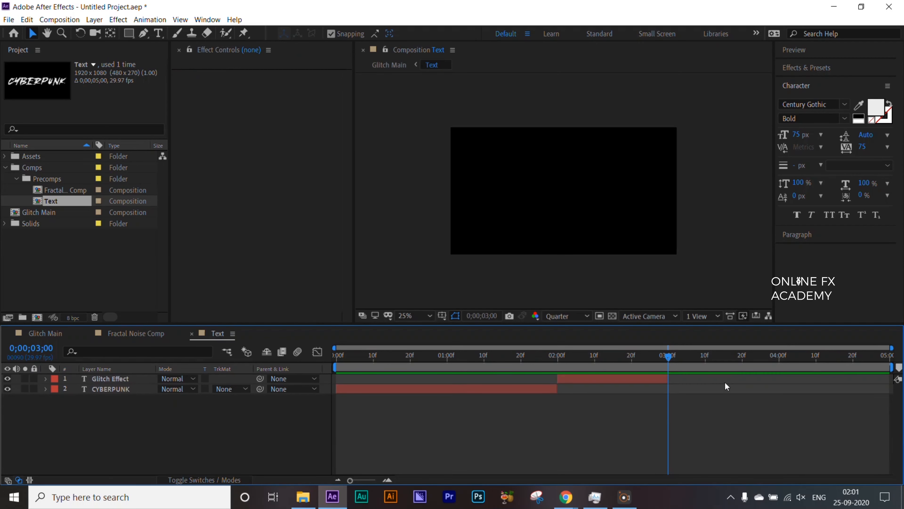
Step: Add logo.jpg from the Assets folder as the top layer of Text and cut away its part before 0;00;03;00
{"action": "left_click", "coordinate": [5, 157]}
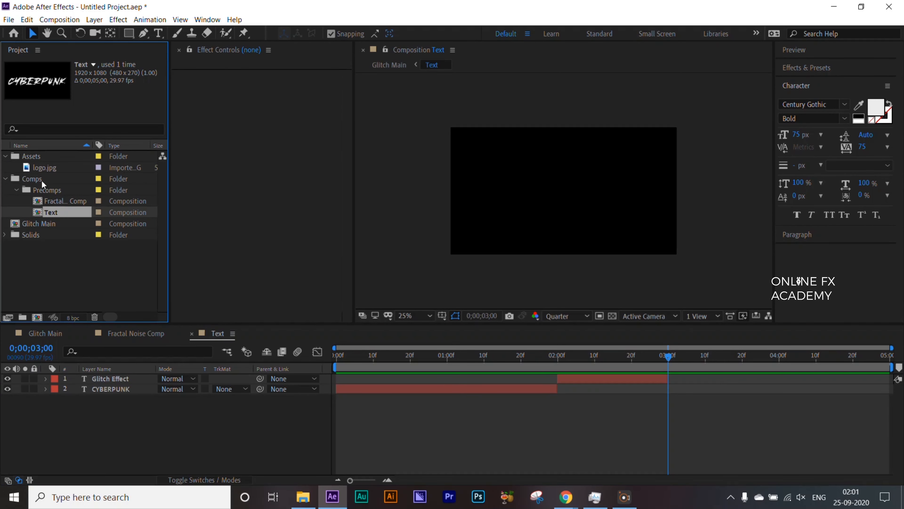
{"action": "left_click", "coordinate": [46, 167]}
{"action": "left_click_drag", "start_coordinate": [127, 380], "coordinate": [126, 378]}
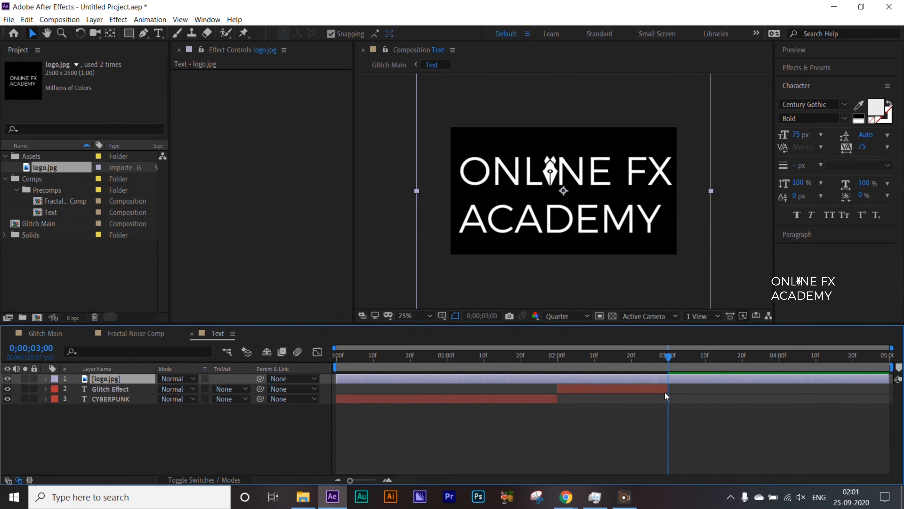
{"action": "key", "text": "ctrl+shift+d"}
{"action": "left_click", "coordinate": [101, 390]}
{"action": "key", "text": "Delete"}
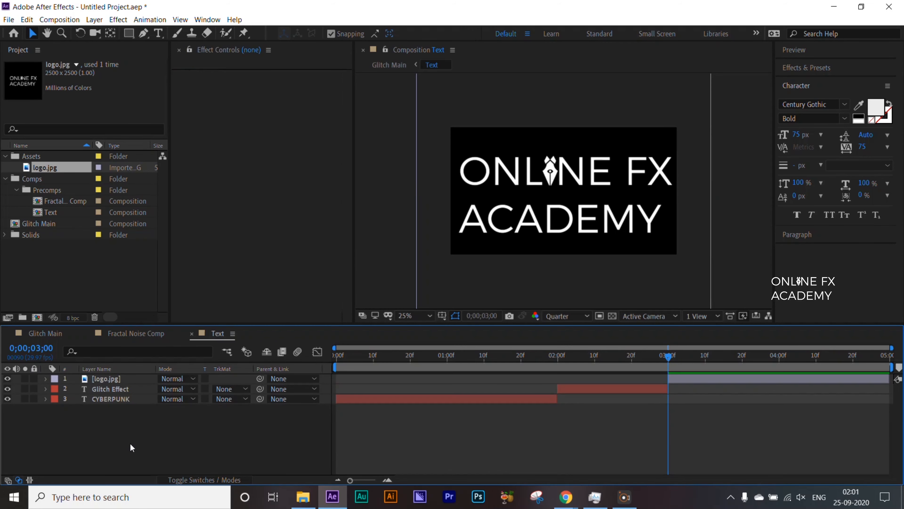
Step: Scale down the logo.jpg layer, trying 75% and 65% before setting it to 50%
{"action": "left_click", "coordinate": [617, 230]}
{"action": "key", "text": "s"}
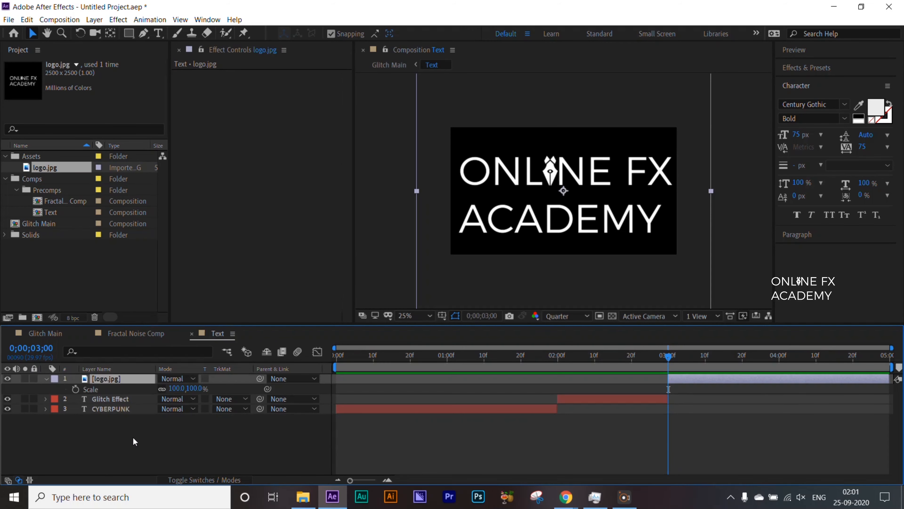
{"action": "left_click", "coordinate": [180, 388]}
{"action": "type", "text": "75"}
{"action": "key", "text": "Return"}
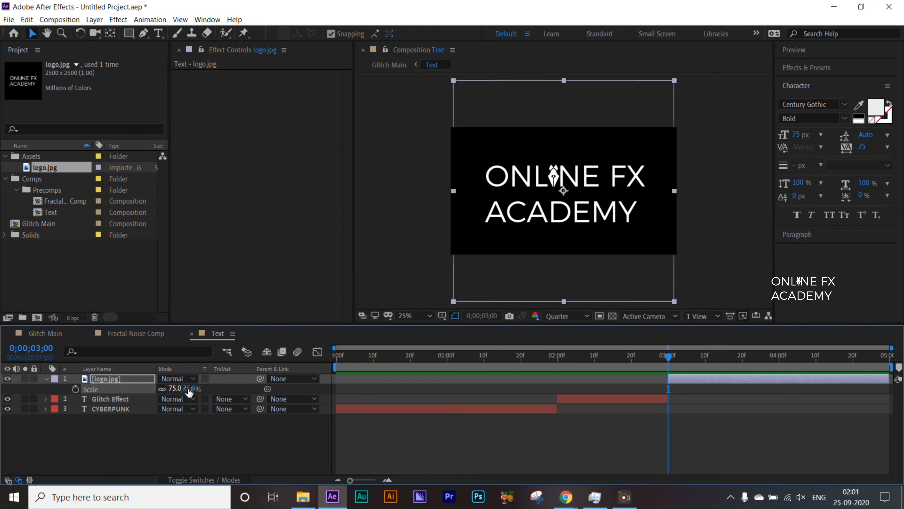
{"action": "left_click", "coordinate": [178, 388]}
{"action": "type", "text": "65"}
{"action": "key", "text": "Return"}
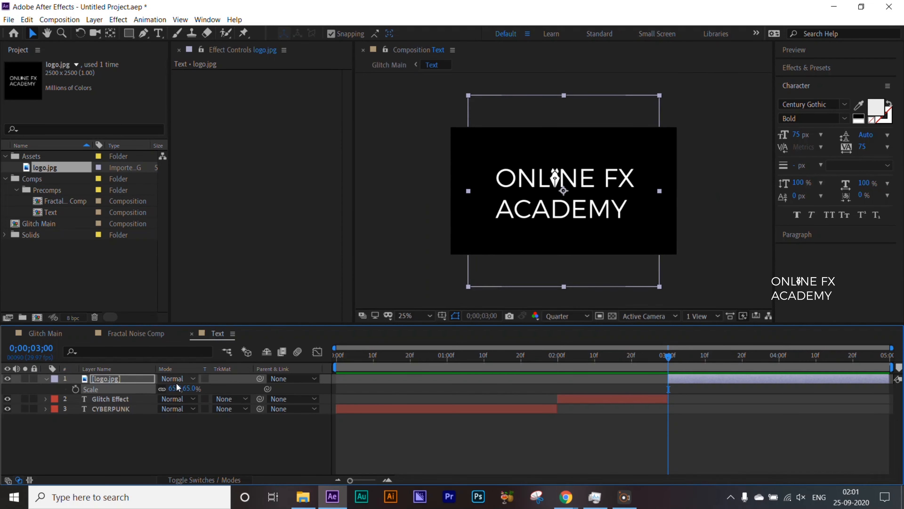
{"action": "left_click", "coordinate": [177, 388]}
{"action": "type", "text": "50"}
{"action": "key", "text": "Return"}
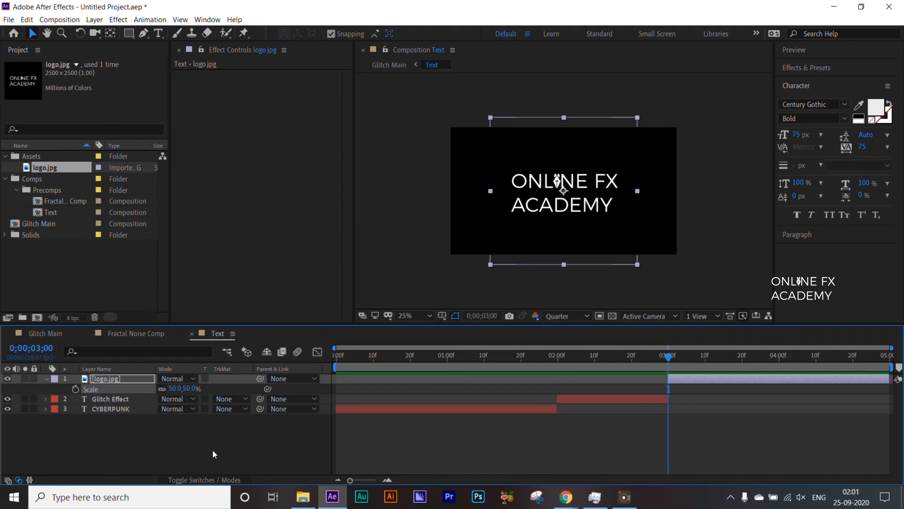
{"action": "left_click", "coordinate": [228, 444]}
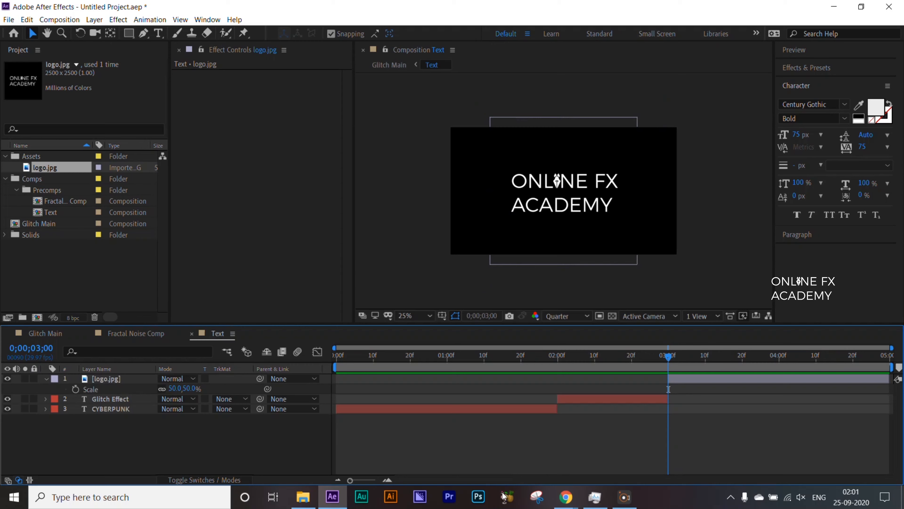
Step: In Glitch Main, add layer markers to the Text layer at 0;00;02;00 and 0;00;03;00
{"action": "left_click", "coordinate": [51, 332]}
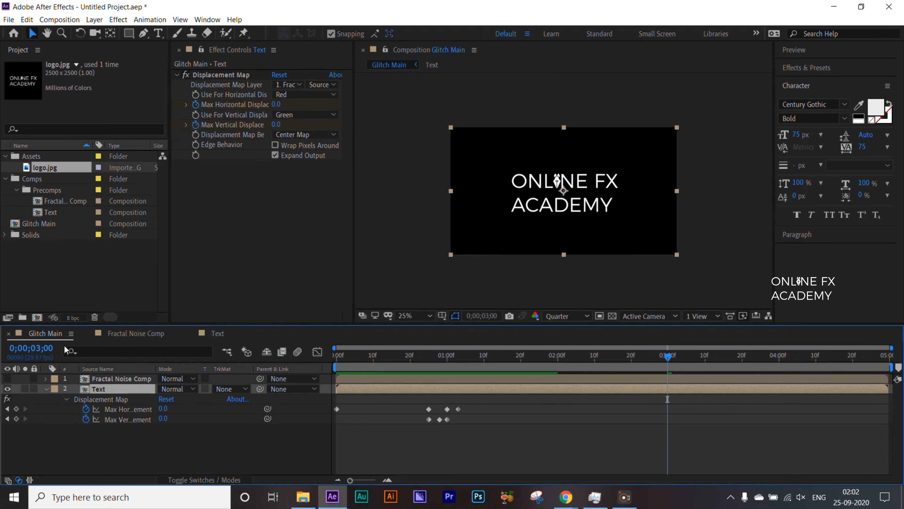
{"action": "left_click_drag", "start_coordinate": [668, 357], "coordinate": [556, 360]}
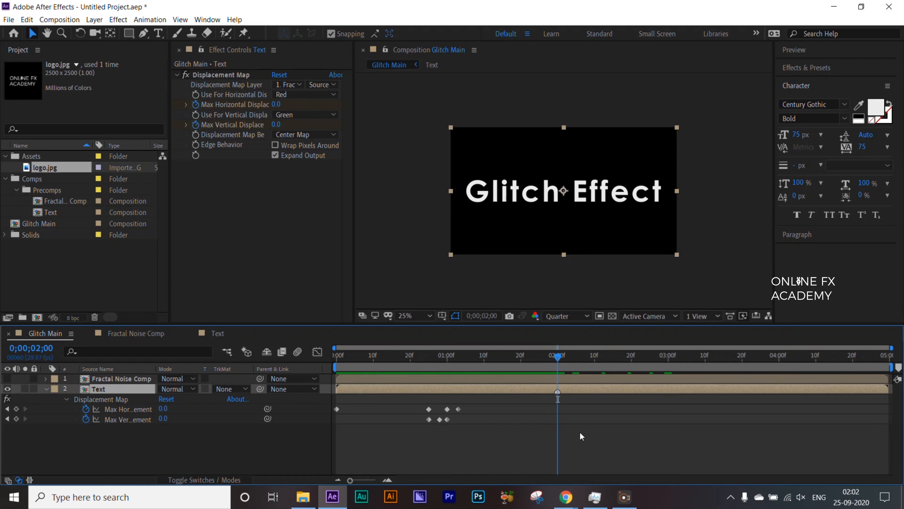
{"action": "left_click_drag", "start_coordinate": [556, 357], "coordinate": [667, 364]}
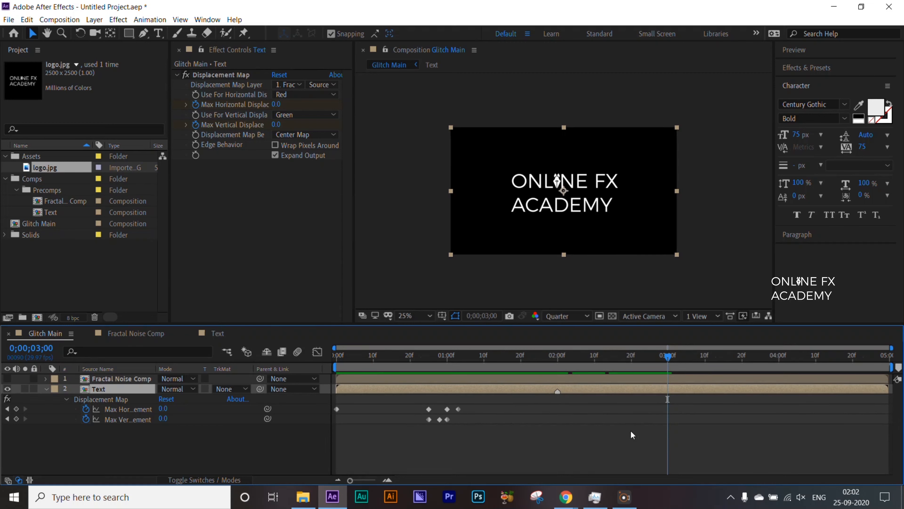
{"action": "key", "text": "KP_Multiply"}
{"action": "left_click", "coordinate": [632, 431]}
Step: Add keyframes for the Text layer's maximum horizontal and vertical displacement at 0;00;01;27
{"action": "mouse_move", "coordinate": [557, 356]}
{"action": "left_mouse_down"}
{"action": "mouse_move", "coordinate": [547, 357]}
{"action": "mouse_move", "coordinate": [585, 360]}
{"action": "mouse_move", "coordinate": [548, 365]}
{"action": "left_mouse_up"}
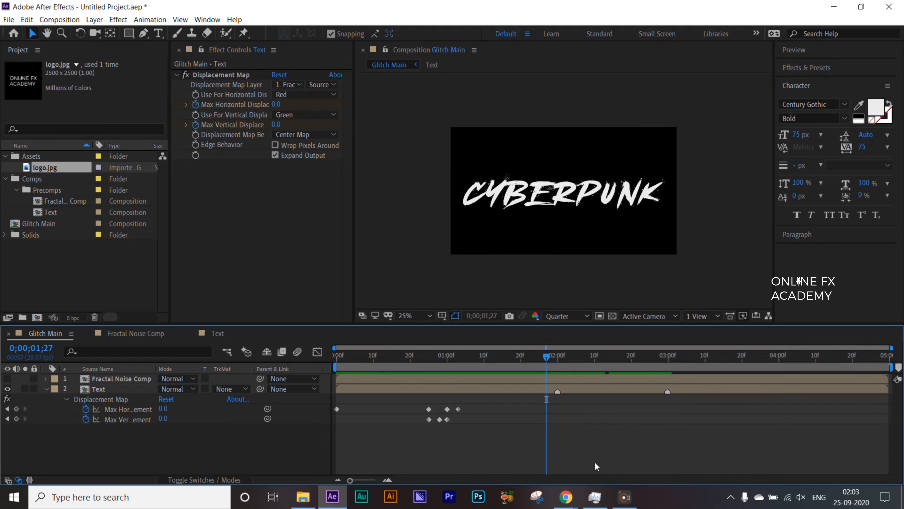
{"action": "left_click", "coordinate": [16, 408]}
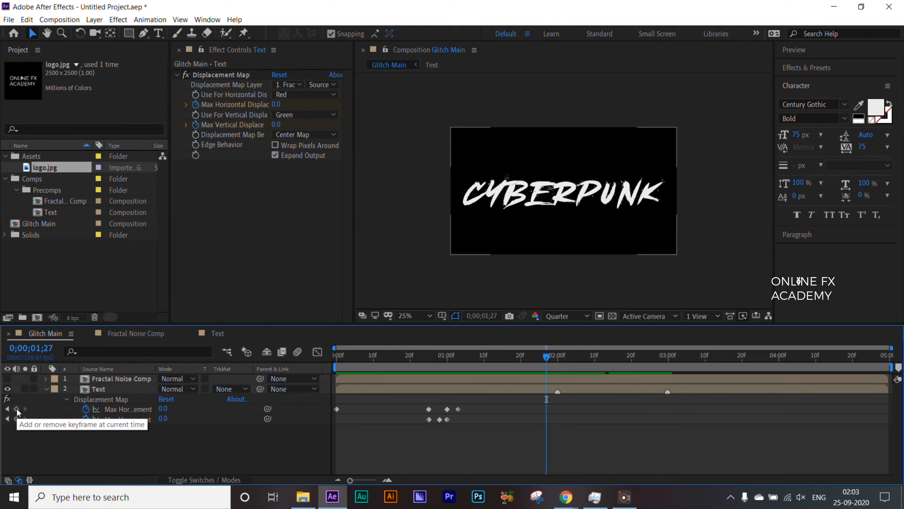
{"action": "left_click", "coordinate": [16, 418]}
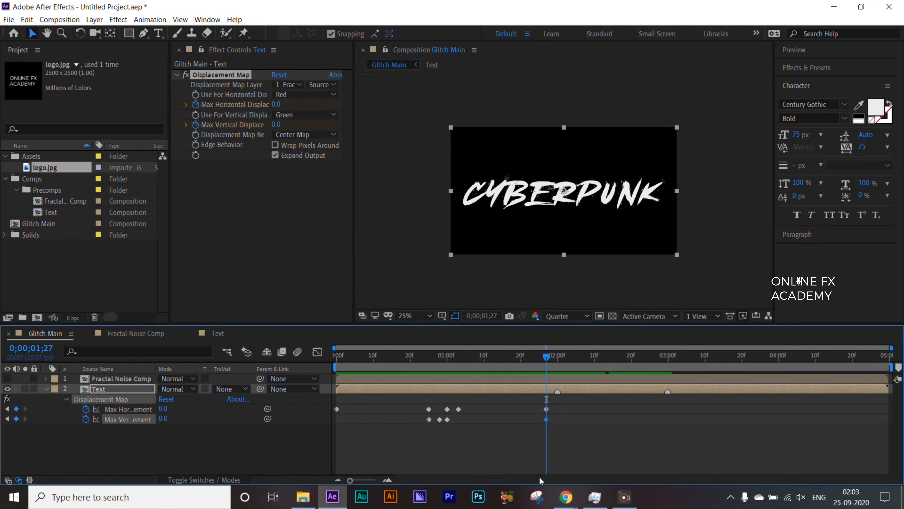
{"action": "left_click", "coordinate": [501, 488]}
Step: Copy the two displacement keyframes from 0;00;01;27 to 0;00;02;03
{"action": "left_click_drag", "start_coordinate": [535, 394], "coordinate": [552, 435]}
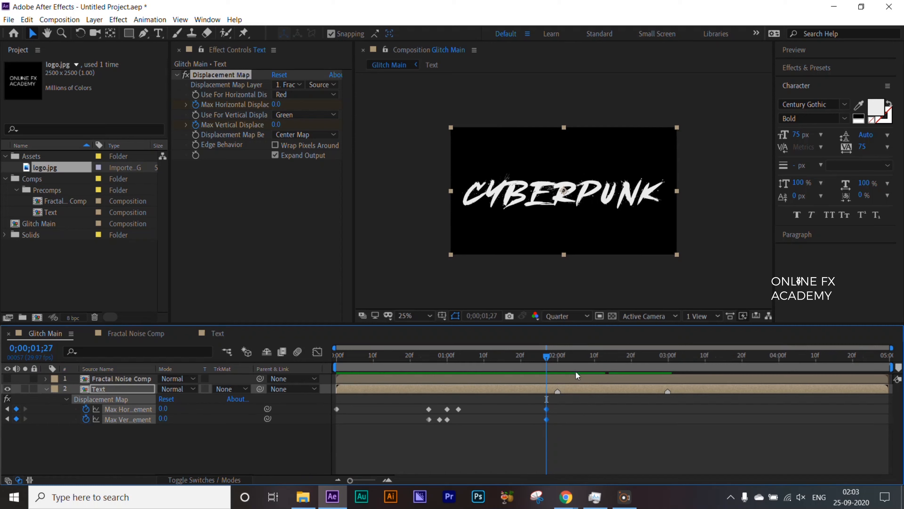
{"action": "left_click_drag", "start_coordinate": [560, 357], "coordinate": [570, 361]}
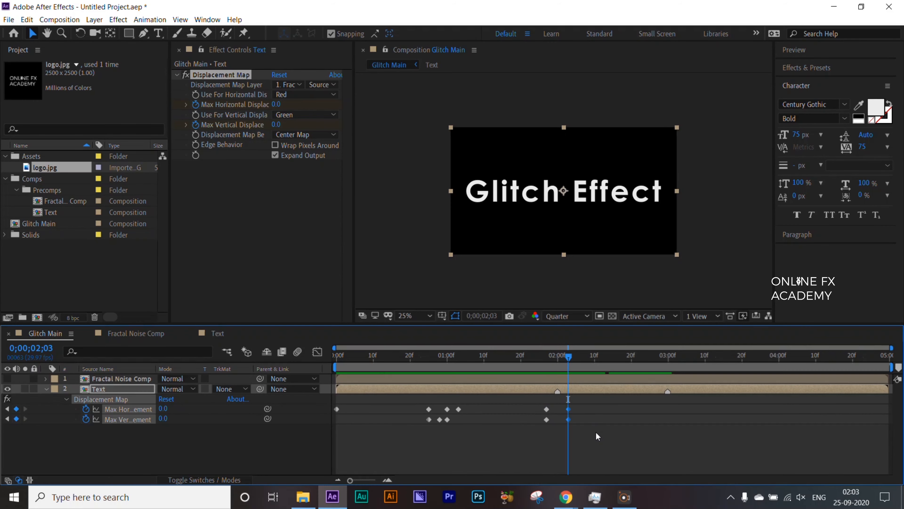
{"action": "left_click", "coordinate": [502, 489]}
Step: Keyframe the maximum horizontal displacement at 150 at 0;00;02;00
{"action": "left_click_drag", "start_coordinate": [570, 360], "coordinate": [557, 357]}
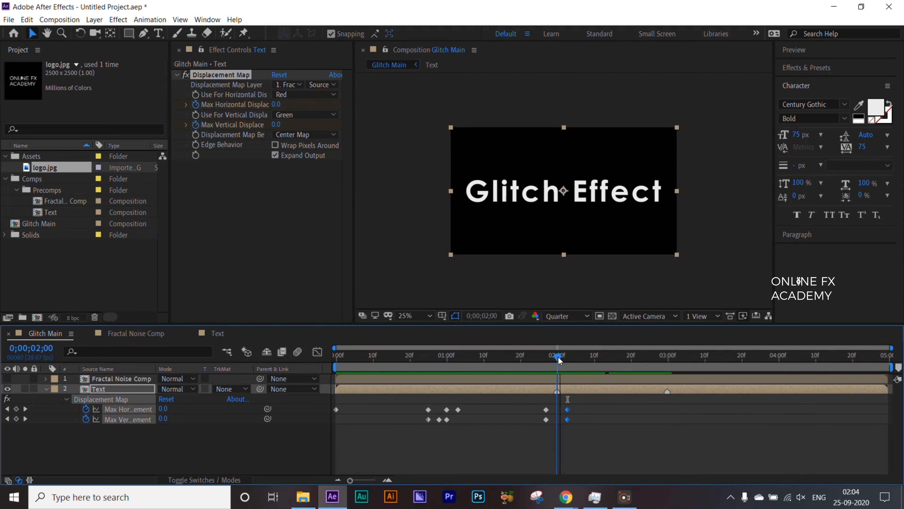
{"action": "left_click", "coordinate": [153, 431]}
{"action": "left_click_drag", "start_coordinate": [162, 408], "coordinate": [177, 417]}
{"action": "left_click", "coordinate": [166, 408]}
{"action": "type", "text": "150"}
{"action": "key", "text": "Return"}
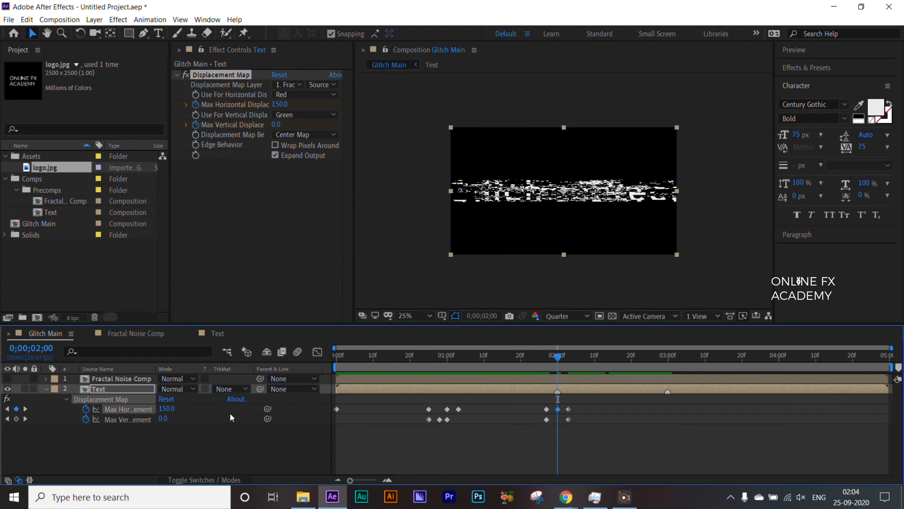
Step: Play back the transition from CYBERPUNK to Glitch Effect to check the horizontal displacement
{"action": "left_click", "coordinate": [527, 356]}
{"action": "key", "text": "space"}
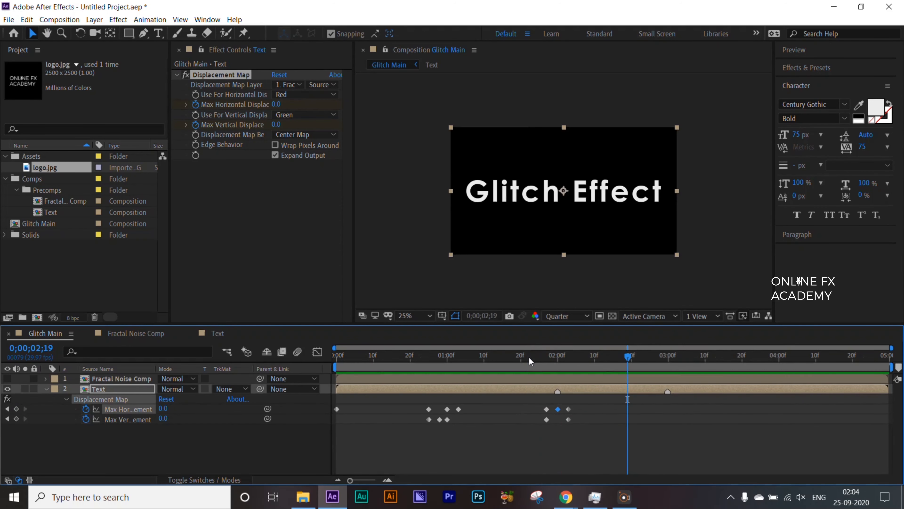
{"action": "left_click", "coordinate": [529, 357]}
{"action": "key", "text": "space"}
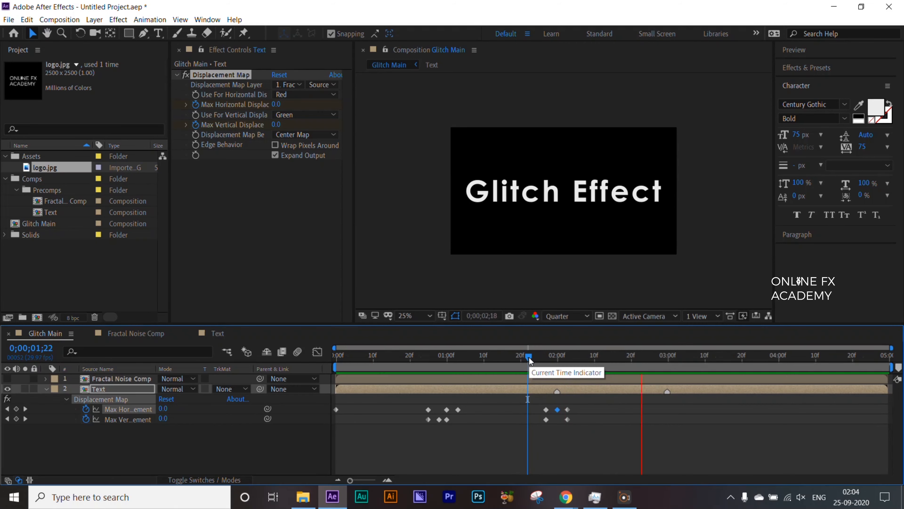
{"action": "left_click", "coordinate": [517, 357]}
{"action": "key", "text": "space"}
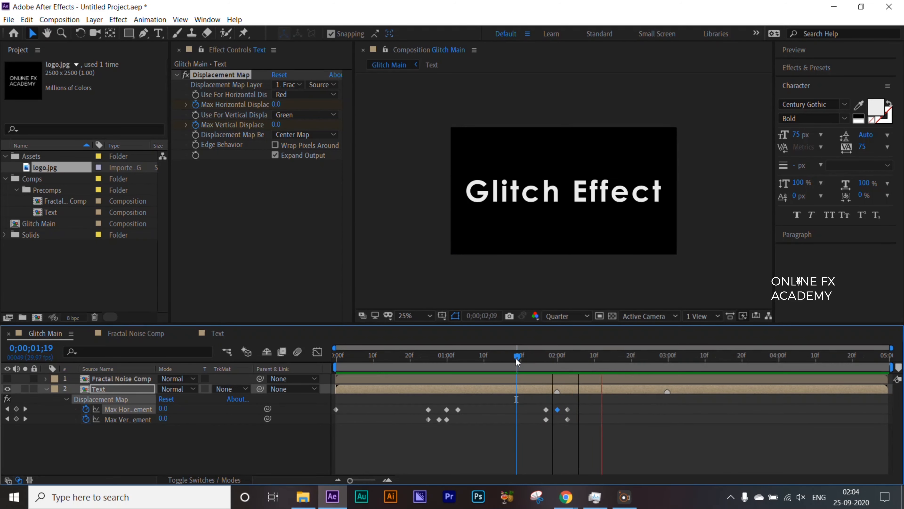
{"action": "key", "text": "space"}
Step: Keyframe the maximum vertical displacement at 10 at 0;00;02;00
{"action": "left_click", "coordinate": [558, 357]}
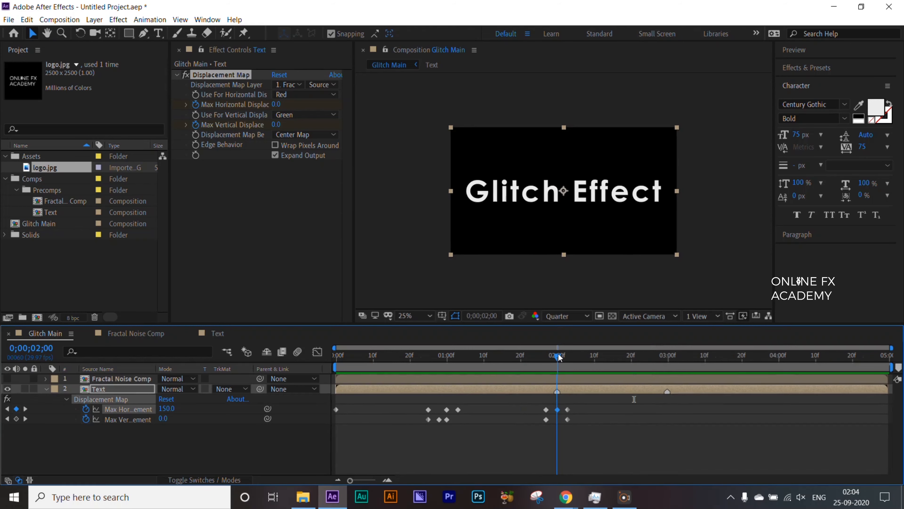
{"action": "left_click_drag", "start_coordinate": [169, 421], "coordinate": [170, 427]}
{"action": "left_click", "coordinate": [168, 420]}
{"action": "type", "text": "10"}
{"action": "key", "text": "Return"}
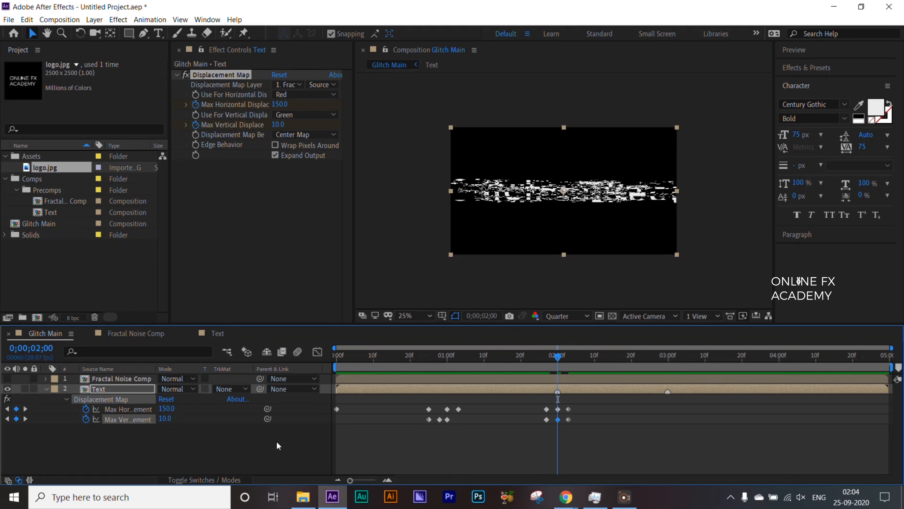
{"action": "left_click", "coordinate": [276, 443]}
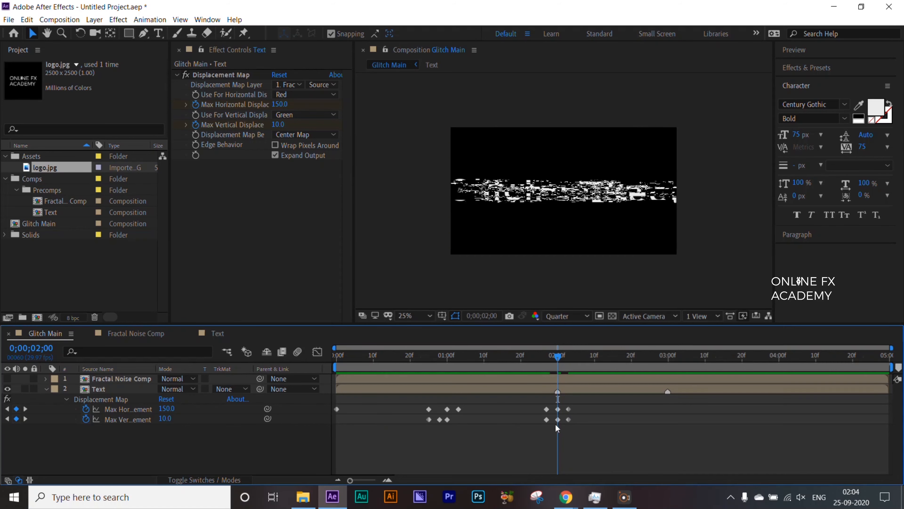
Step: Move the outer horizontal displacement keyframes around 0;00;02;00 slightly farther apart and preview the transition
{"action": "left_click", "coordinate": [568, 409]}
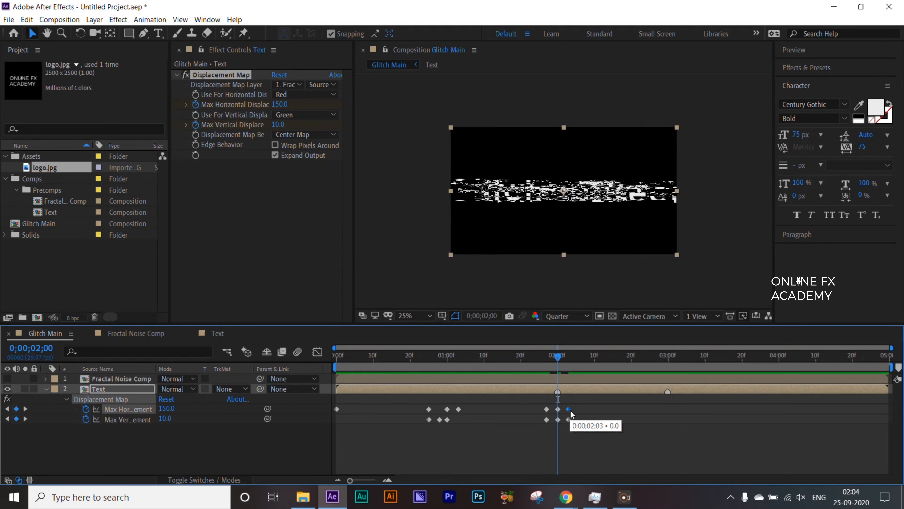
{"action": "left_click_drag", "start_coordinate": [569, 409], "coordinate": [539, 410]}
{"action": "left_click", "coordinate": [547, 409]}
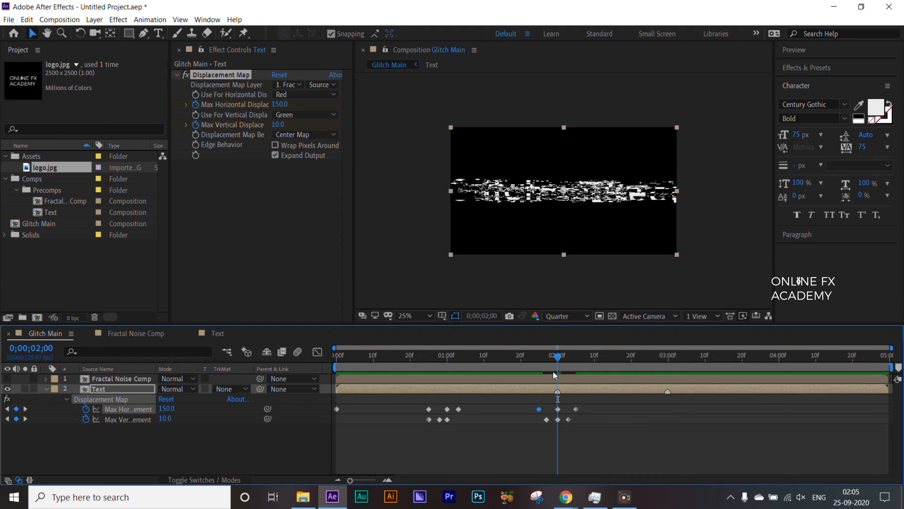
{"action": "left_click_drag", "start_coordinate": [558, 356], "coordinate": [524, 356]}
{"action": "key", "text": "space"}
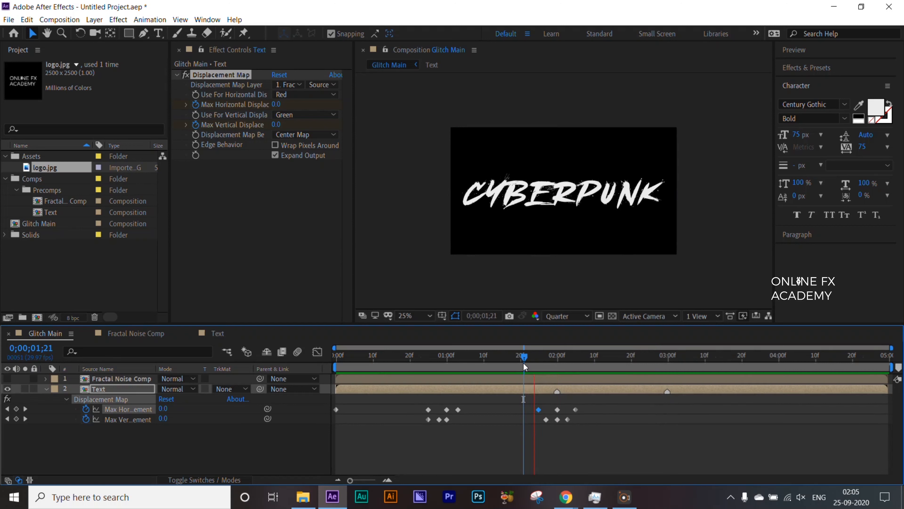
Step: Copy the horizontal and vertical displacement keyframes around 0;00;02;00 and paste them centered on the marker at 0;00;03;00
{"action": "left_click_drag", "start_coordinate": [525, 400], "coordinate": [587, 429]}
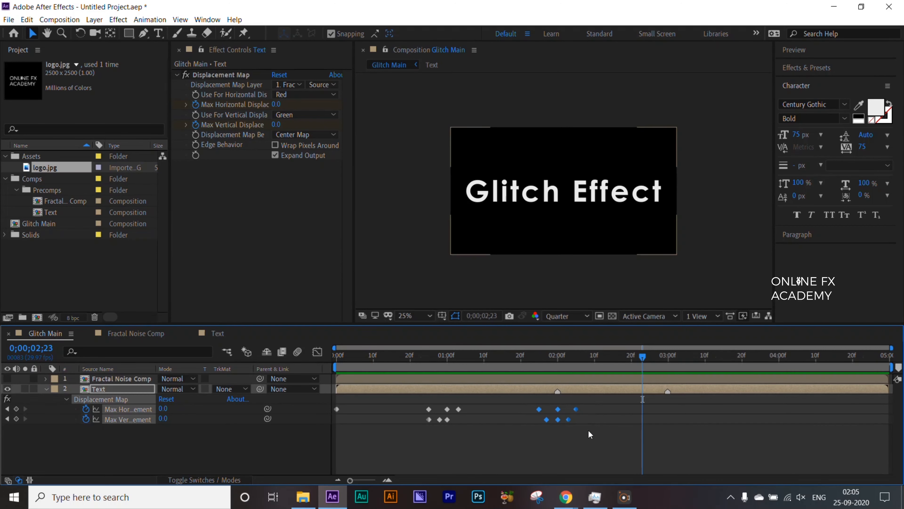
{"action": "left_click_drag", "start_coordinate": [643, 356], "coordinate": [664, 361]}
{"action": "key", "text": "Page_Down"}
{"action": "key", "text": "ctrl+v"}
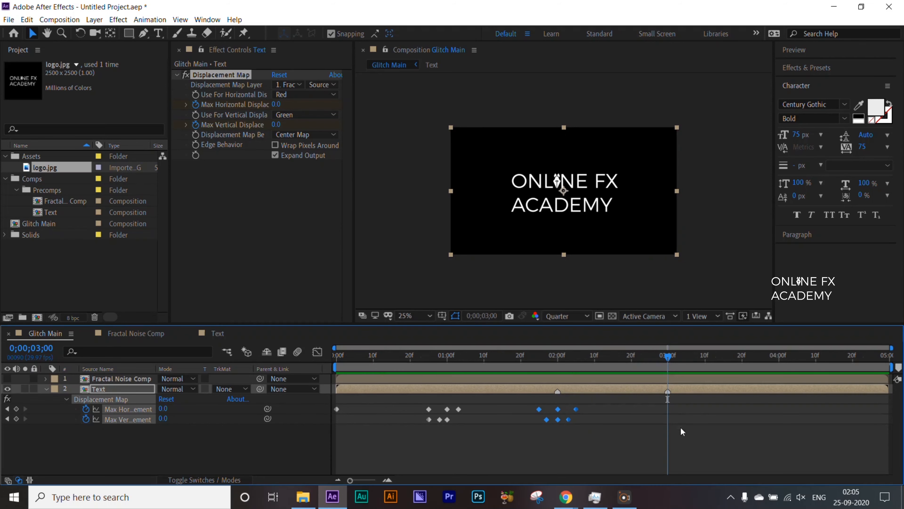
{"action": "left_click_drag", "start_coordinate": [688, 420], "coordinate": [671, 426]}
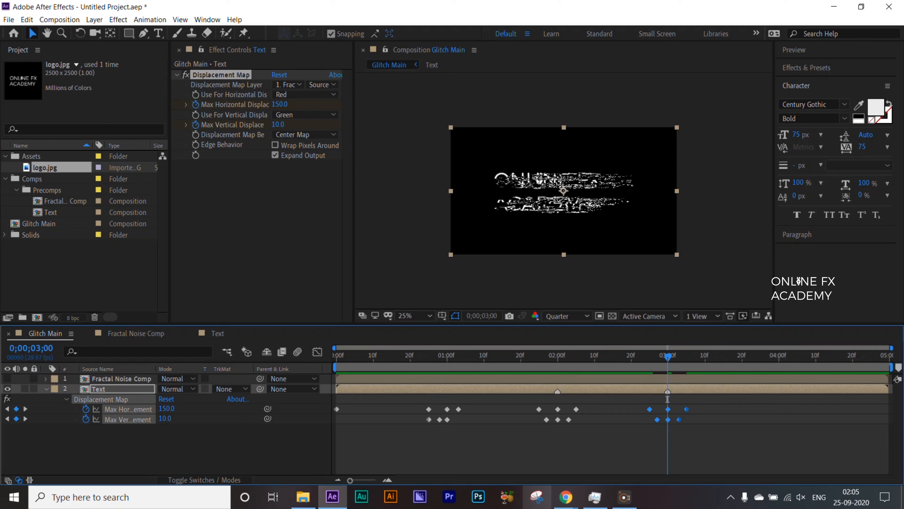
Step: Preview the glitch animation from the start of the composition
{"action": "key", "text": "F9"}
{"action": "left_click_drag", "start_coordinate": [388, 361], "coordinate": [316, 362]}
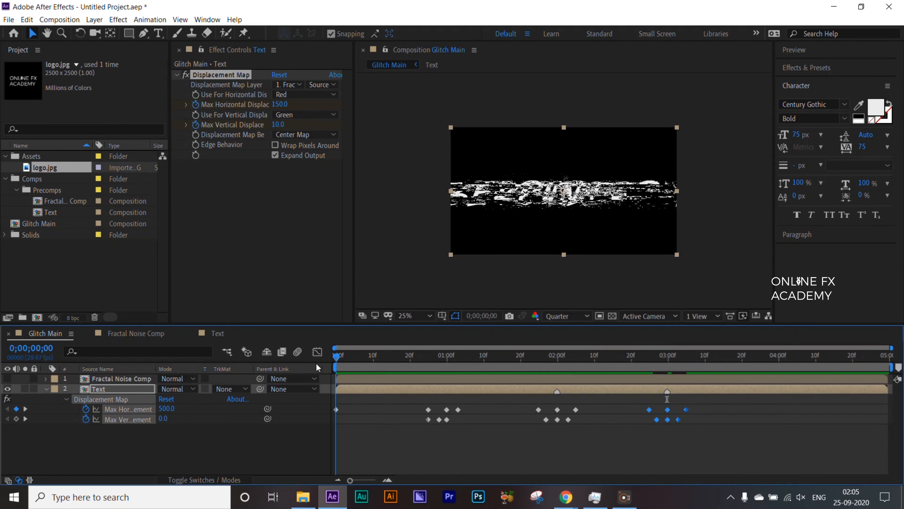
{"action": "key", "text": "space"}
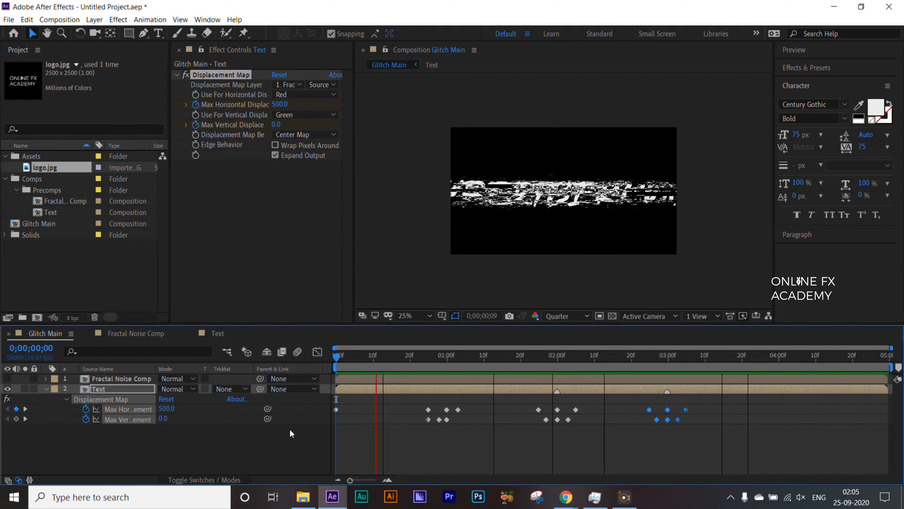
Step: Set all maximum vertical displacement keyframes of the Text layer to -30 and preview the transition to the logo
{"action": "mouse_move", "coordinate": [670, 357]}
{"action": "left_mouse_down"}
{"action": "mouse_move", "coordinate": [660, 361]}
{"action": "mouse_move", "coordinate": [668, 357]}
{"action": "left_mouse_up"}
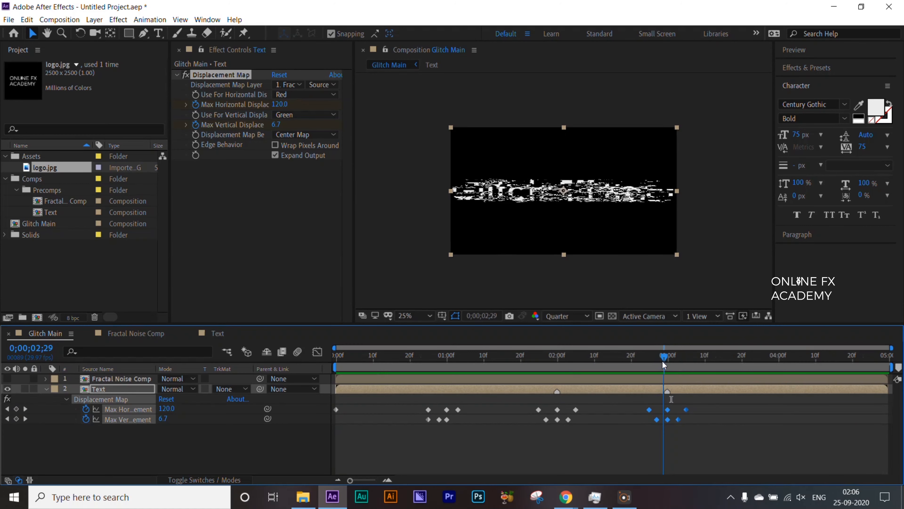
{"action": "left_click", "coordinate": [644, 432]}
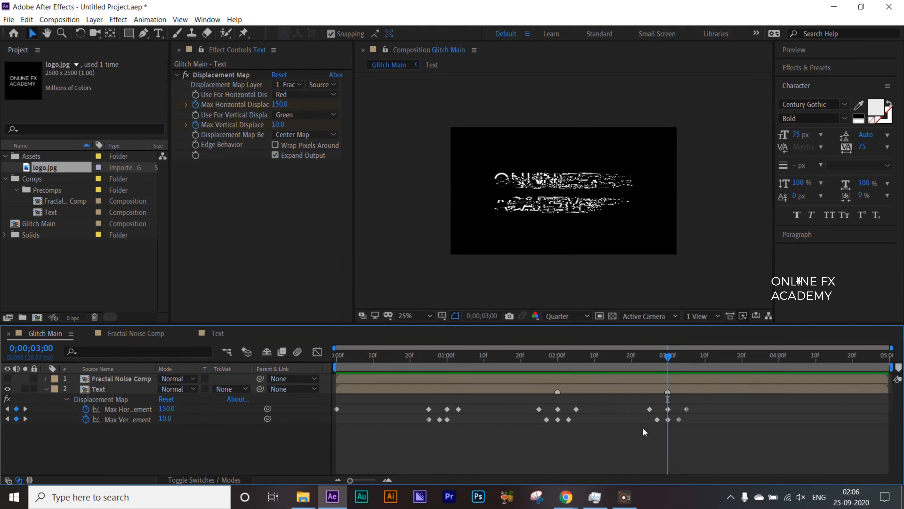
{"action": "left_click", "coordinate": [122, 420]}
{"action": "left_click", "coordinate": [164, 418]}
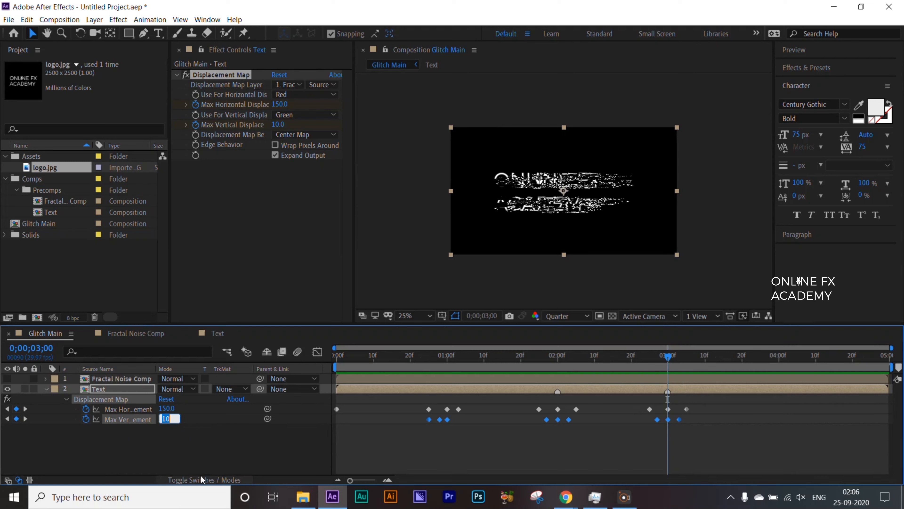
{"action": "type", "text": "-30"}
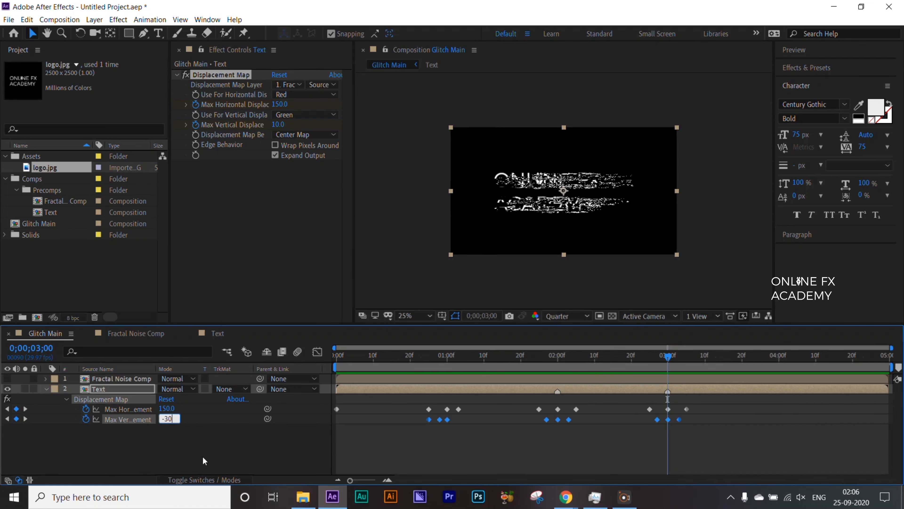
{"action": "key", "text": "Return"}
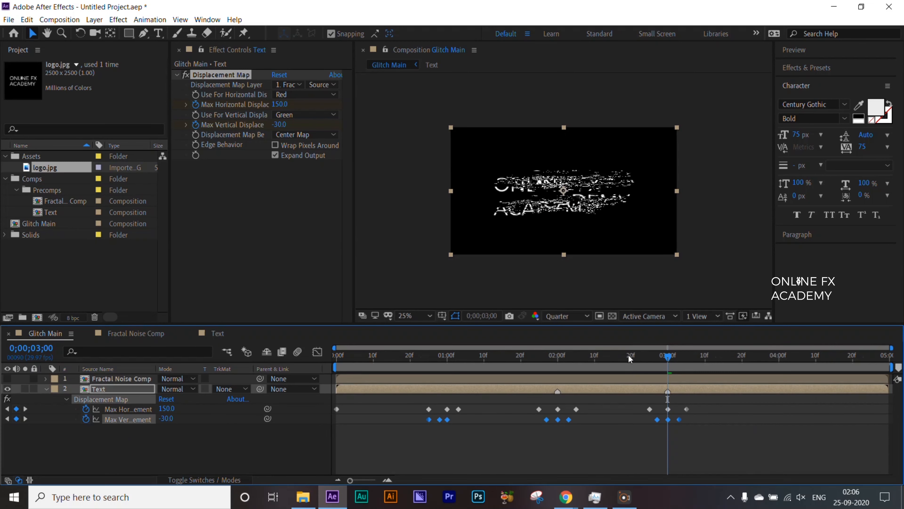
{"action": "left_click", "coordinate": [629, 356]}
{"action": "key", "text": "space"}
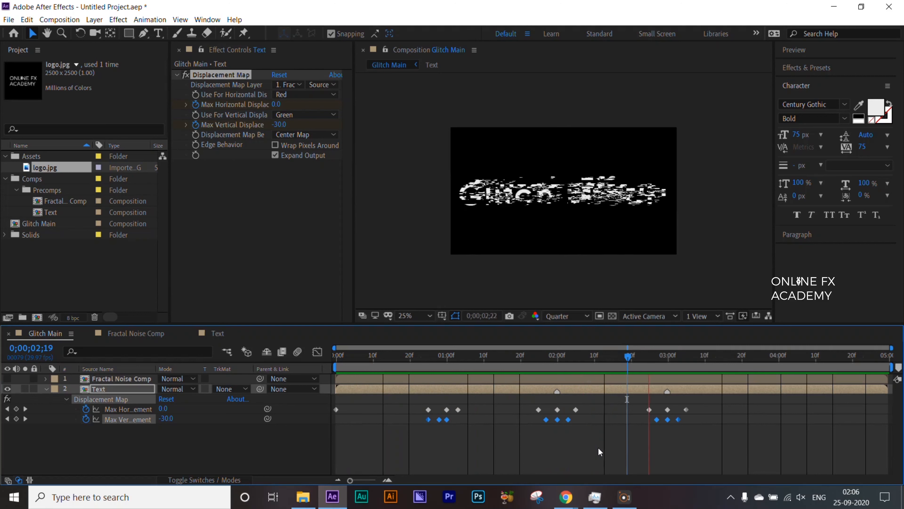
Step: Undo setting all max vertical displacement keyframes to -30 and return to the keyframe at 0;00;03;00
{"action": "key", "text": "space"}
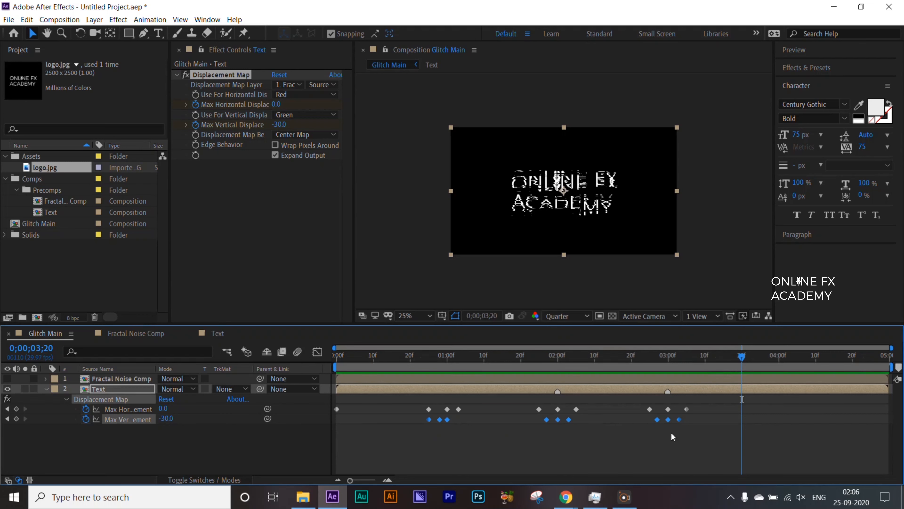
{"action": "key", "text": "j"}
{"action": "key", "text": "j"}
{"action": "key", "text": "j"}
{"action": "left_click", "coordinate": [566, 453]}
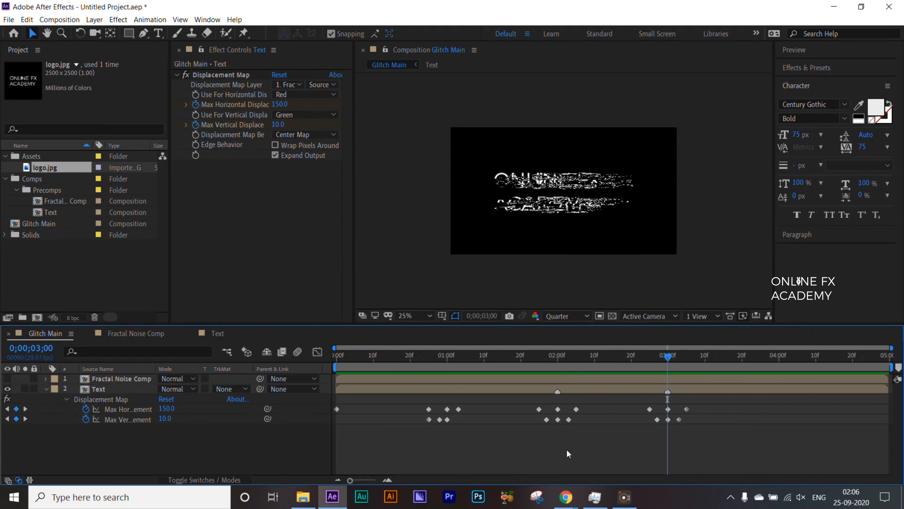
Step: Set the max vertical displacement keyframe at 0;00;03;00 to -35 and preview the animation
{"action": "left_click", "coordinate": [668, 420]}
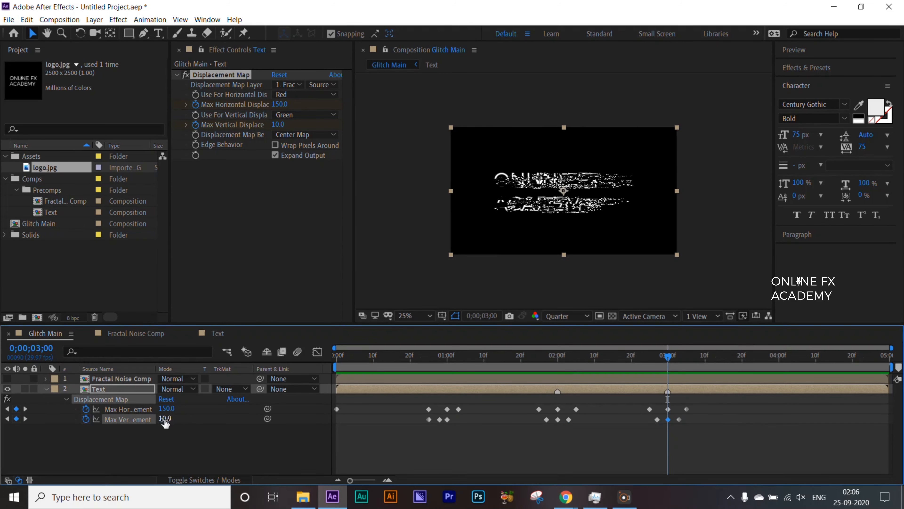
{"action": "left_click", "coordinate": [165, 419]}
{"action": "type", "text": "-35"}
{"action": "key", "text": "Return"}
{"action": "left_click", "coordinate": [302, 446]}
{"action": "key", "text": "space"}
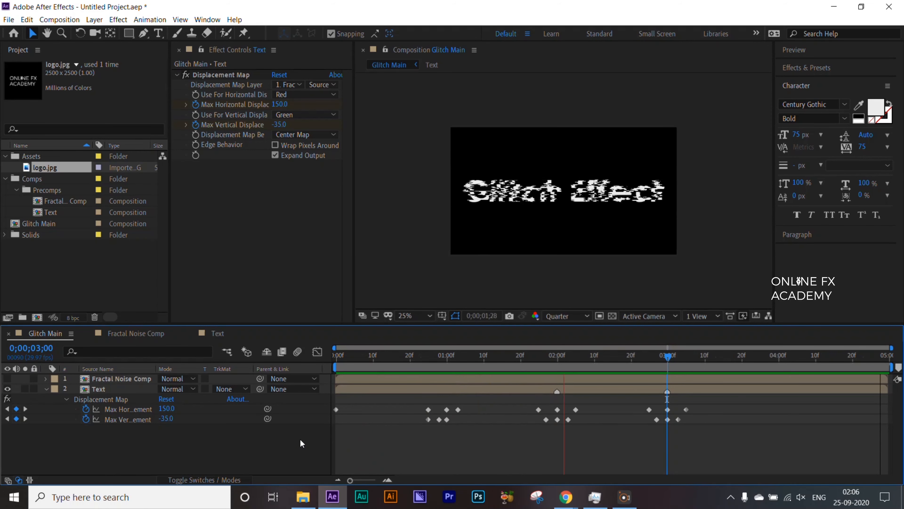
Step: Preview the section after the logo transition and add a max horizontal displacement keyframe at 0;00;03;25
{"action": "left_click", "coordinate": [734, 356]}
{"action": "left_click_drag", "start_coordinate": [734, 358], "coordinate": [689, 357]}
{"action": "key", "text": "space"}
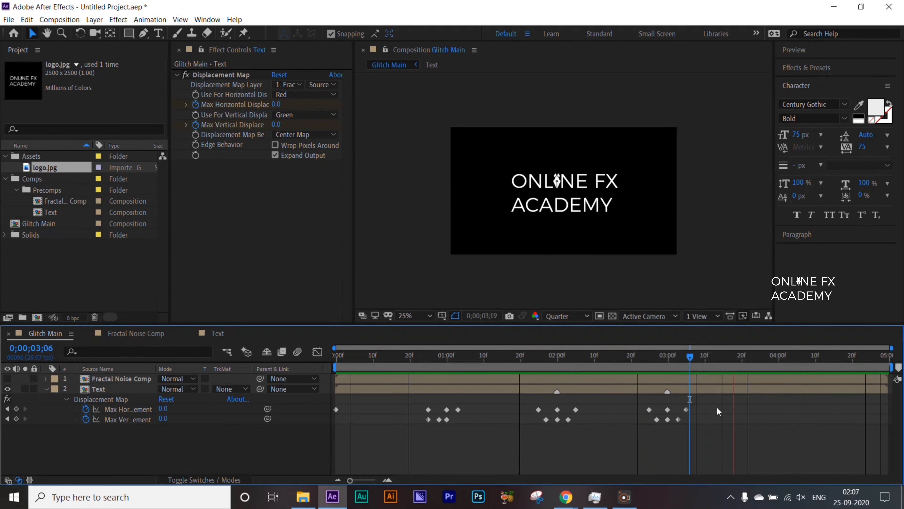
{"action": "key", "text": "space"}
{"action": "left_click_drag", "start_coordinate": [788, 358], "coordinate": [760, 359]}
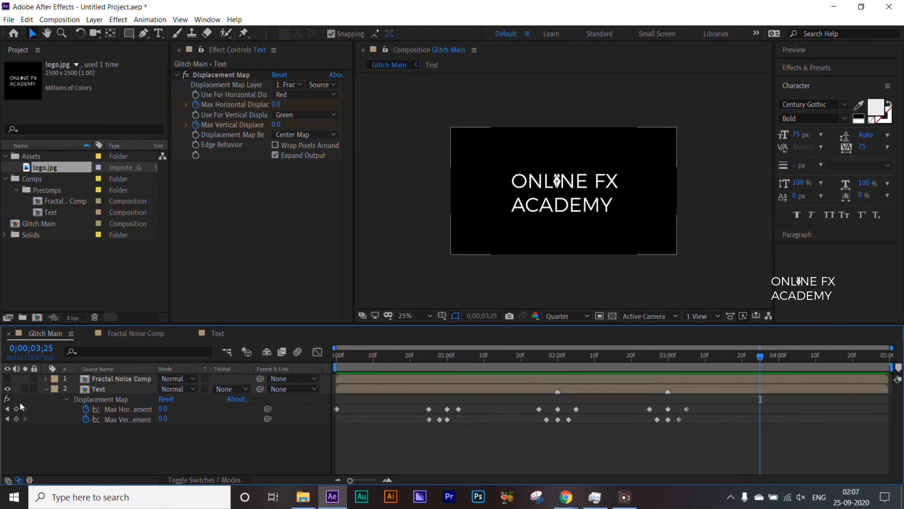
{"action": "left_click", "coordinate": [17, 409]}
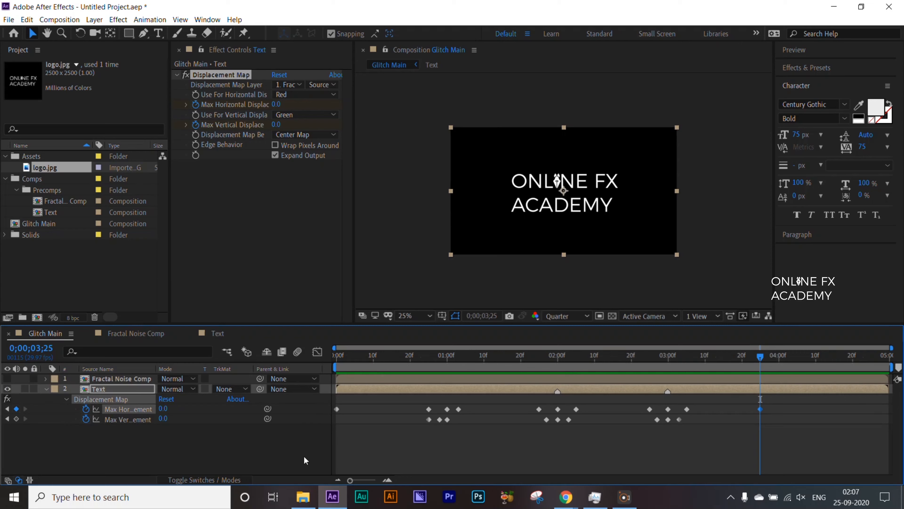
Step: Set the Text layer's max horizontal displacement to 500 at 0;00;04;29 and preview the animation
{"action": "left_click_drag", "start_coordinate": [761, 357], "coordinate": [886, 357]}
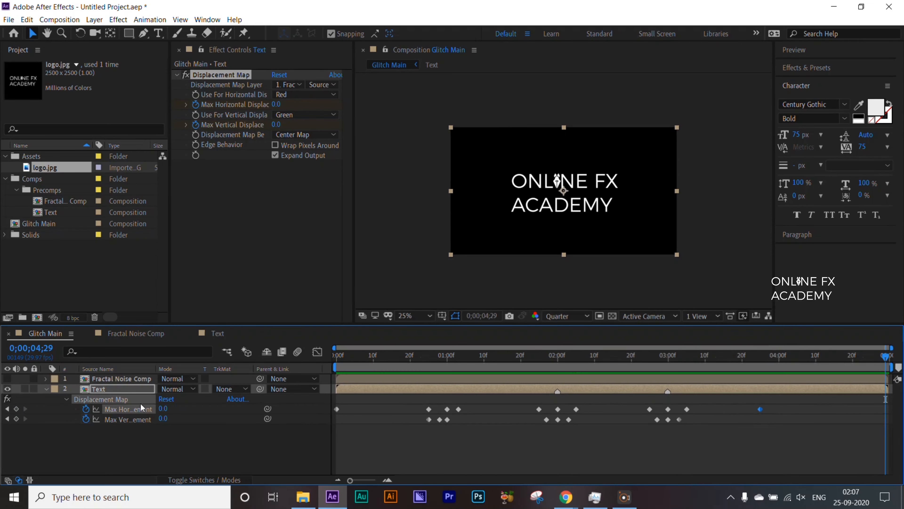
{"action": "left_click_drag", "start_coordinate": [165, 411], "coordinate": [174, 412]}
{"action": "left_click", "coordinate": [167, 409]}
{"action": "type", "text": "50"}
{"action": "key", "text": "Return"}
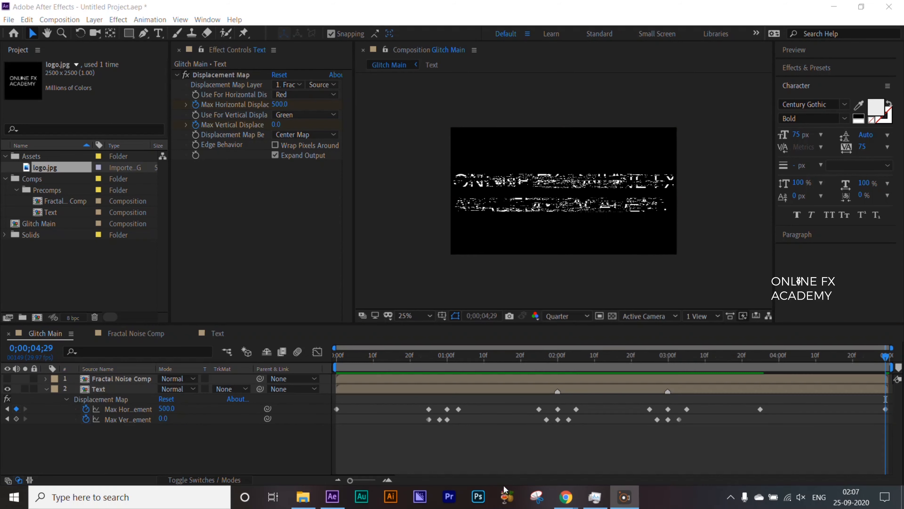
{"action": "left_click_drag", "start_coordinate": [539, 357], "coordinate": [718, 372]}
{"action": "key", "text": "space"}
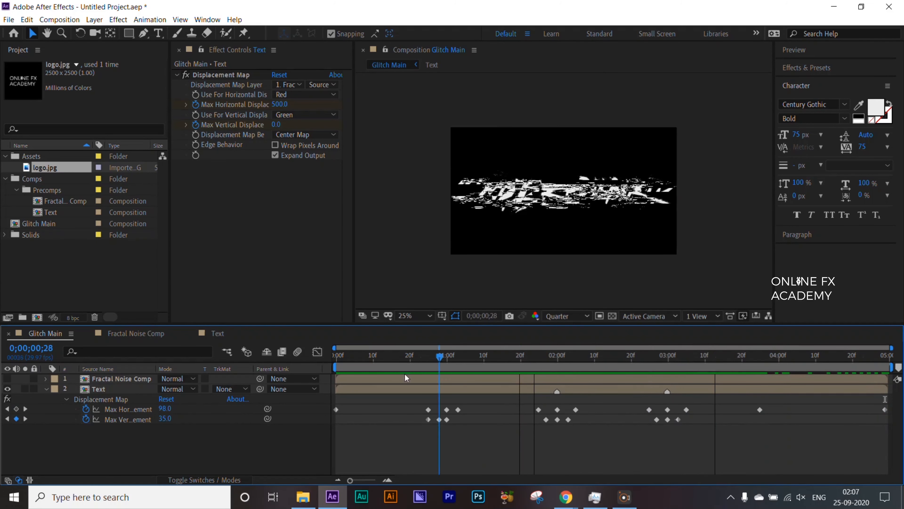
Step: Find the CC Ball Action effect and apply it to the Text layer
{"action": "left_click", "coordinate": [818, 71]}
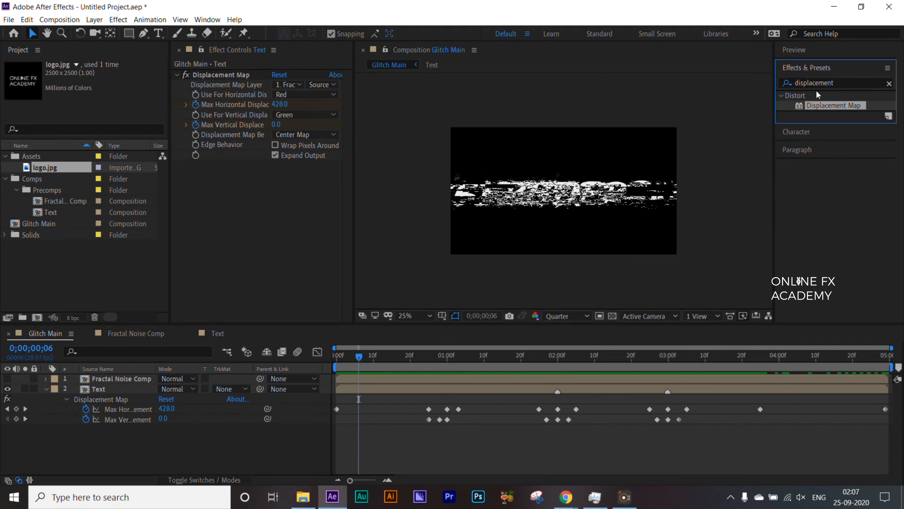
{"action": "left_click", "coordinate": [842, 83]}
{"action": "type", "text": "dc ball"}
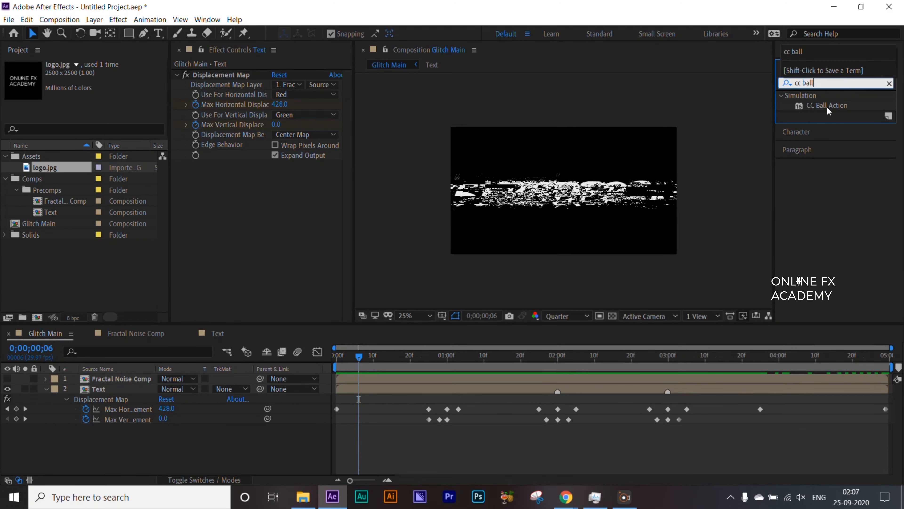
{"action": "left_click_drag", "start_coordinate": [829, 111], "coordinate": [117, 389]}
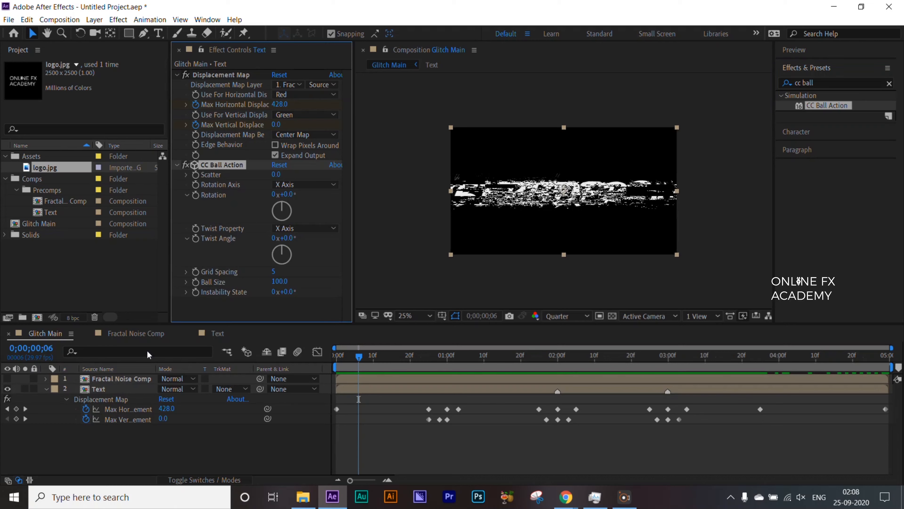
Step: Examine the ball pattern on the CYBERPUNK text up close at Full resolution, then return the preview to Quarter
{"action": "left_click", "coordinate": [483, 357]}
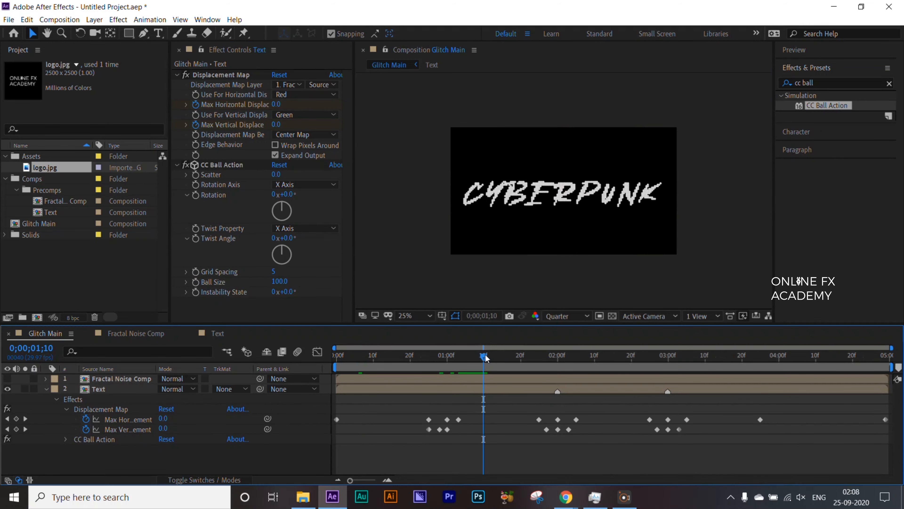
{"action": "left_click", "coordinate": [544, 170]}
{"action": "scroll", "coordinate": [544, 172], "scroll_direction": "up", "scroll_amount": 2}
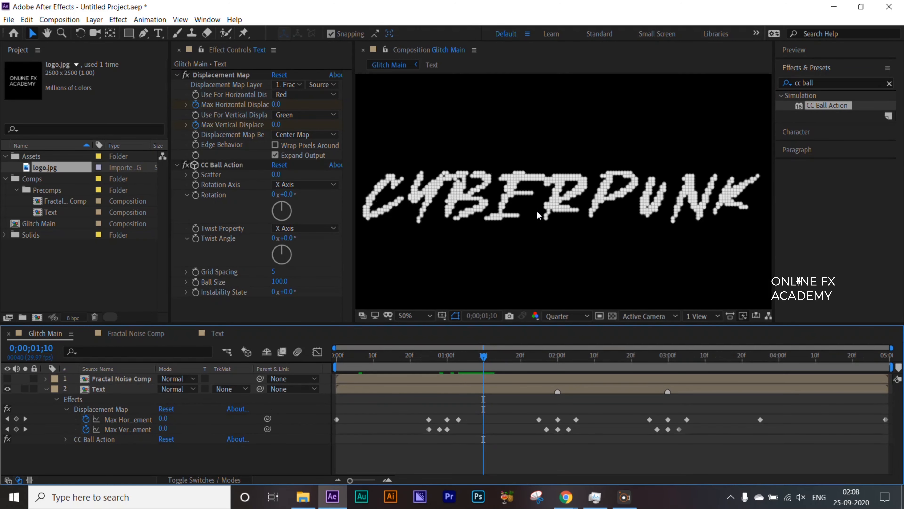
{"action": "scroll", "coordinate": [536, 211], "scroll_direction": "up", "scroll_amount": 2}
{"action": "scroll", "coordinate": [537, 211], "scroll_direction": "up", "scroll_amount": 2}
{"action": "scroll", "coordinate": [537, 211], "scroll_direction": "down", "scroll_amount": 2}
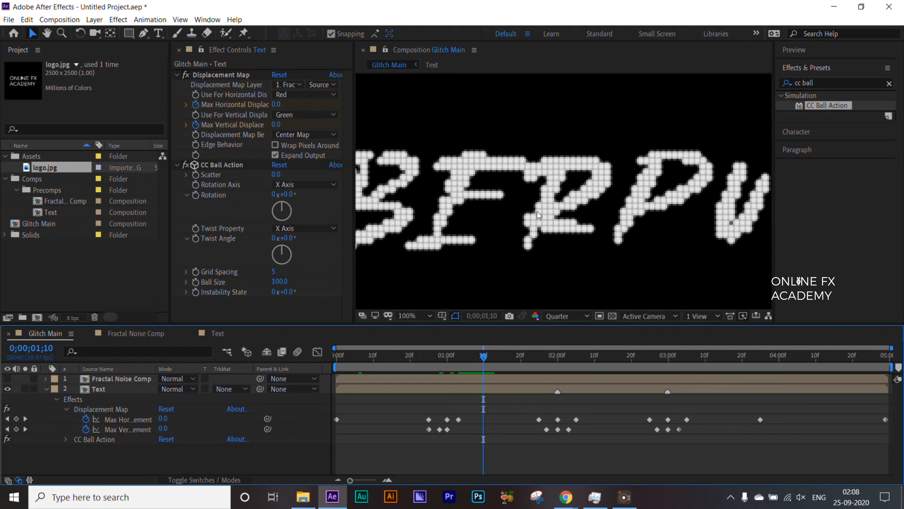
{"action": "left_click", "coordinate": [563, 317]}
{"action": "left_click", "coordinate": [556, 349]}
{"action": "scroll", "coordinate": [560, 208], "scroll_direction": "up", "scroll_amount": 2}
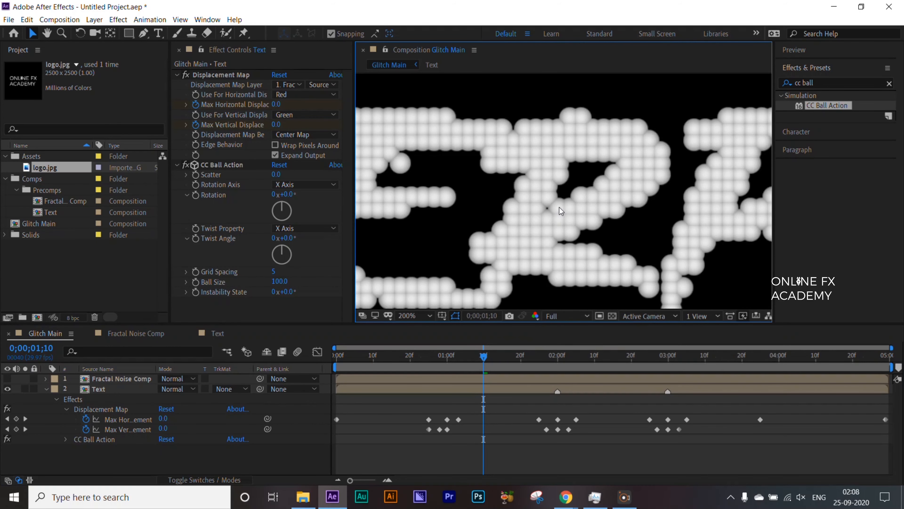
{"action": "scroll", "coordinate": [559, 206], "scroll_direction": "down", "scroll_amount": 6}
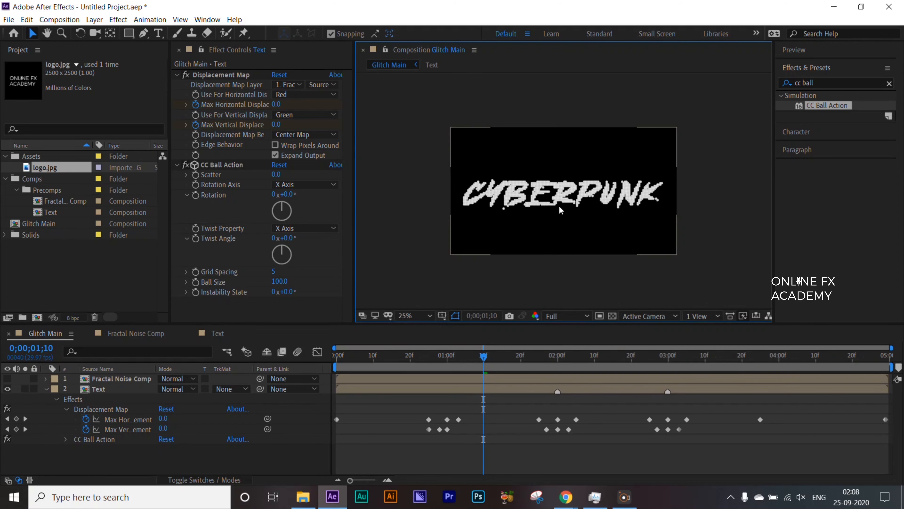
{"action": "left_click", "coordinate": [551, 317]}
{"action": "left_click", "coordinate": [562, 384]}
{"action": "left_click", "coordinate": [475, 356]}
{"action": "left_click_drag", "start_coordinate": [477, 359], "coordinate": [480, 358]}
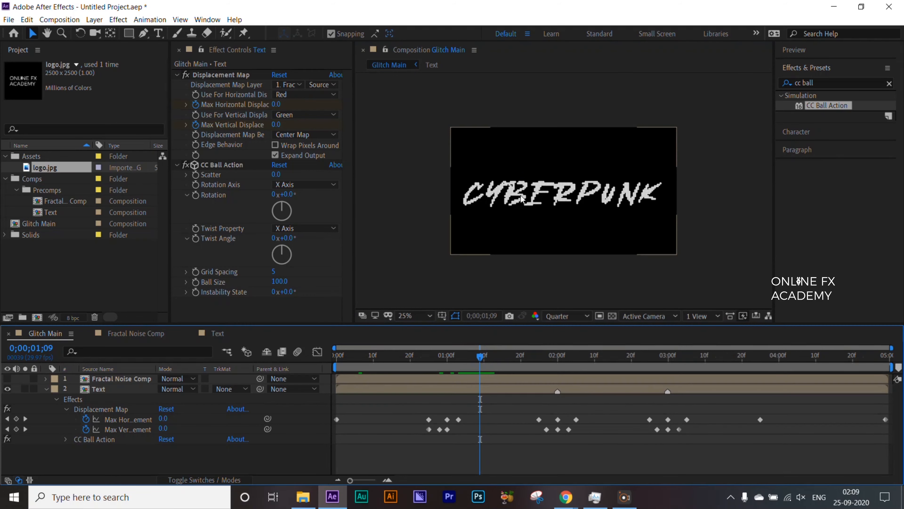
{"action": "scroll", "coordinate": [525, 216], "scroll_direction": "up", "scroll_amount": 3}
{"action": "scroll", "coordinate": [526, 212], "scroll_direction": "down", "scroll_amount": 3}
Step: Set CC Ball Action's grid spacing to 2 and ball size to 55, and preview the animation
{"action": "left_click", "coordinate": [279, 282]}
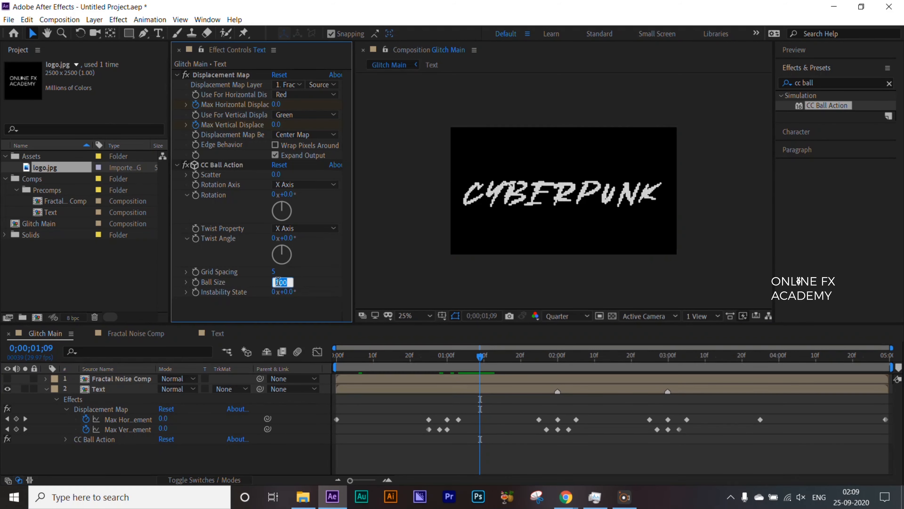
{"action": "type", "text": "55"}
{"action": "key", "text": "Return"}
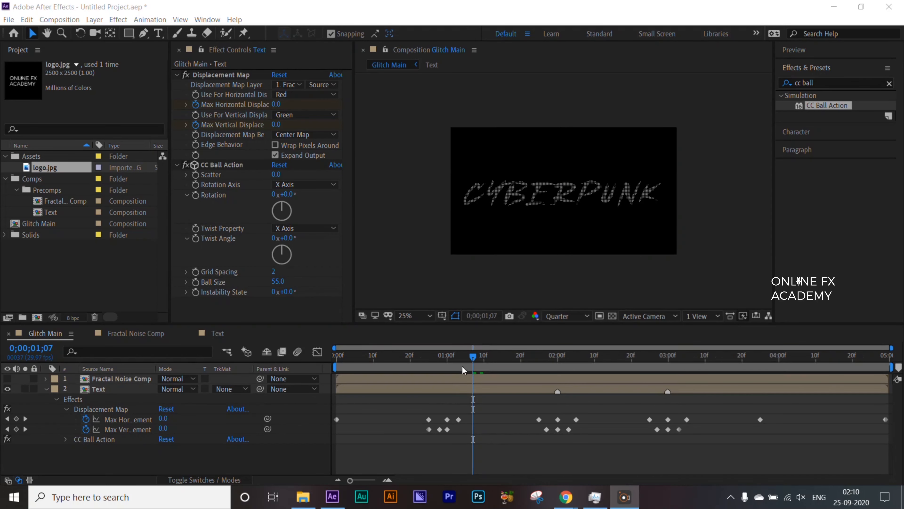
{"action": "left_click", "coordinate": [462, 358]}
{"action": "key", "text": "space"}
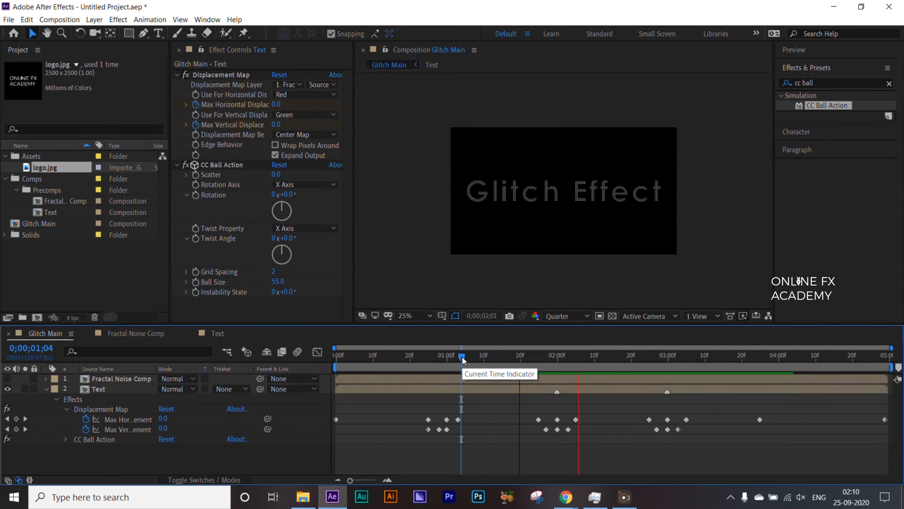
Step: Apply the Posterize Time effect to the Text layer below CC Ball Action with a frame rate of 12
{"action": "left_click", "coordinate": [177, 75]}
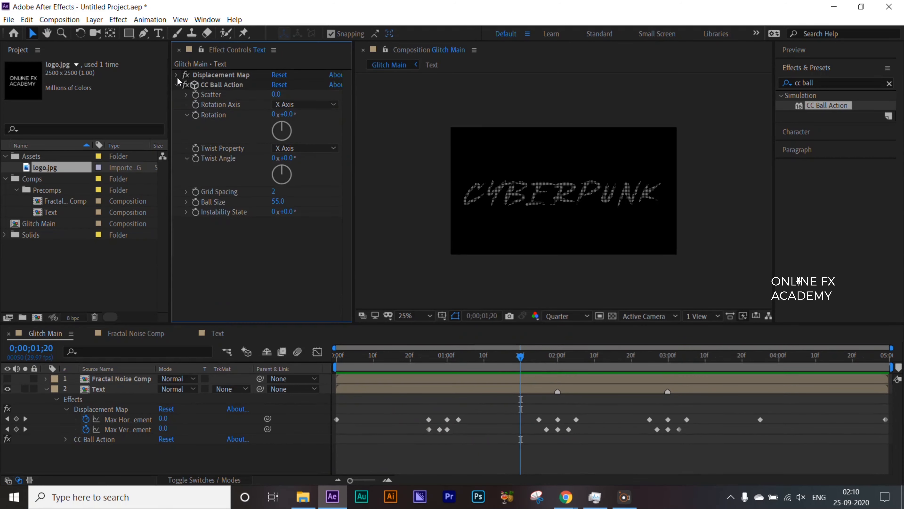
{"action": "left_click", "coordinate": [176, 85]}
{"action": "left_click", "coordinate": [785, 83]}
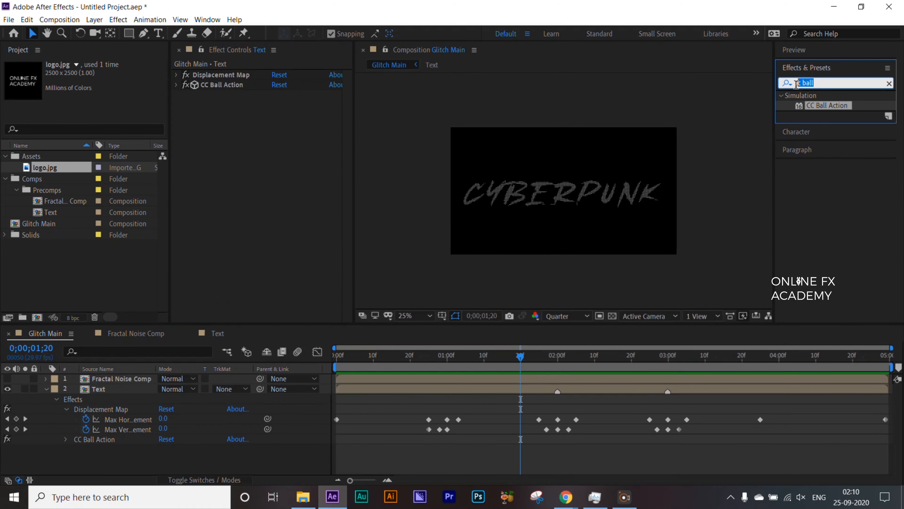
{"action": "type", "text": "post"}
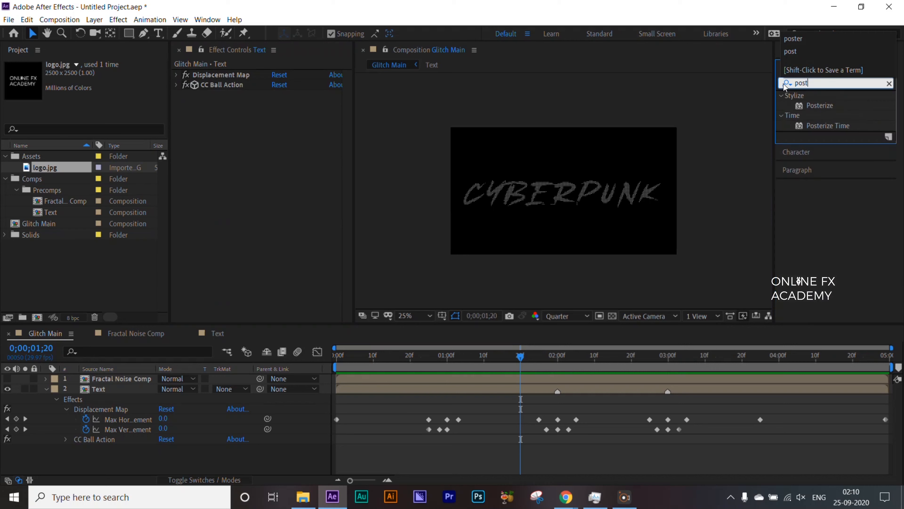
{"action": "left_click_drag", "start_coordinate": [829, 127], "coordinate": [296, 136]}
{"action": "left_click", "coordinate": [282, 103]}
{"action": "type", "text": "12"}
{"action": "key", "text": "Return"}
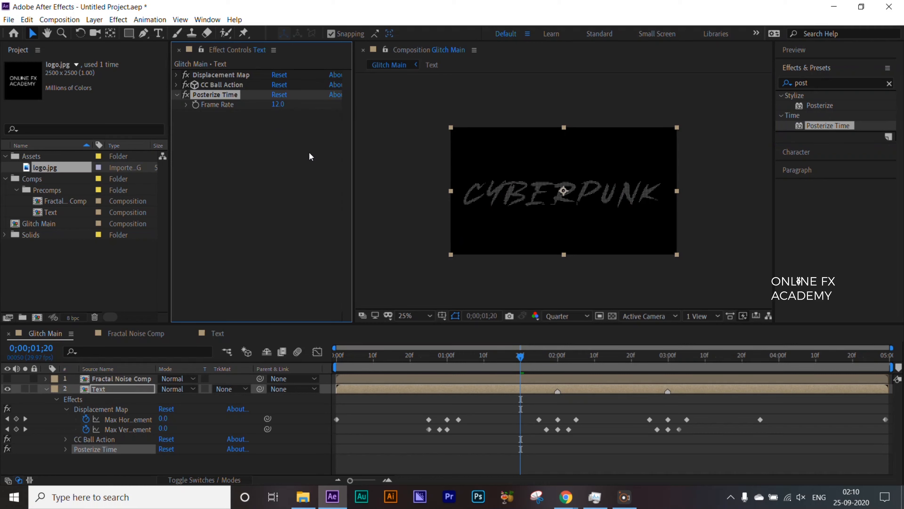
{"action": "left_click", "coordinate": [309, 154]}
Step: At 0;00;02;18, apply the Stylize Glow effect to the Text layer below Posterize Time
{"action": "left_click_drag", "start_coordinate": [521, 359], "coordinate": [624, 379]}
{"action": "left_click", "coordinate": [785, 83]}
{"action": "type", "text": "glow"}
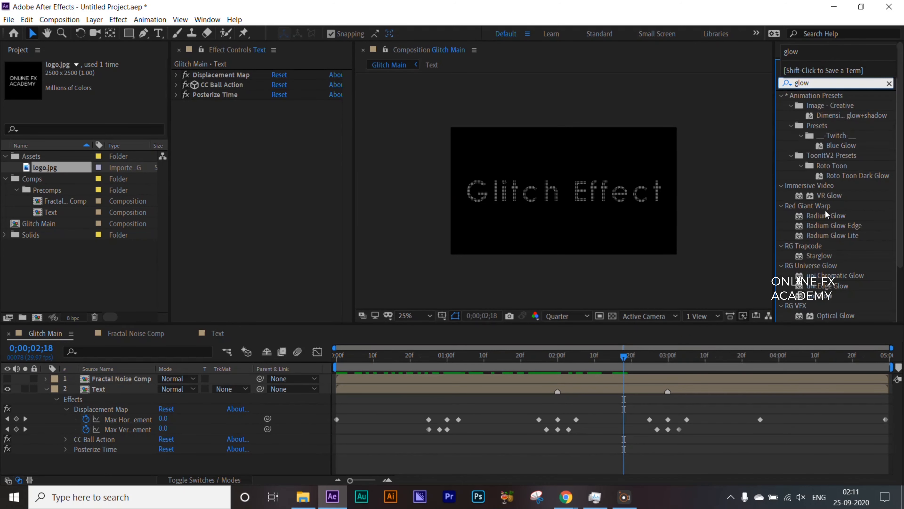
{"action": "scroll", "coordinate": [829, 267], "scroll_direction": "down", "scroll_amount": 3}
{"action": "left_click_drag", "start_coordinate": [828, 272], "coordinate": [256, 159]}
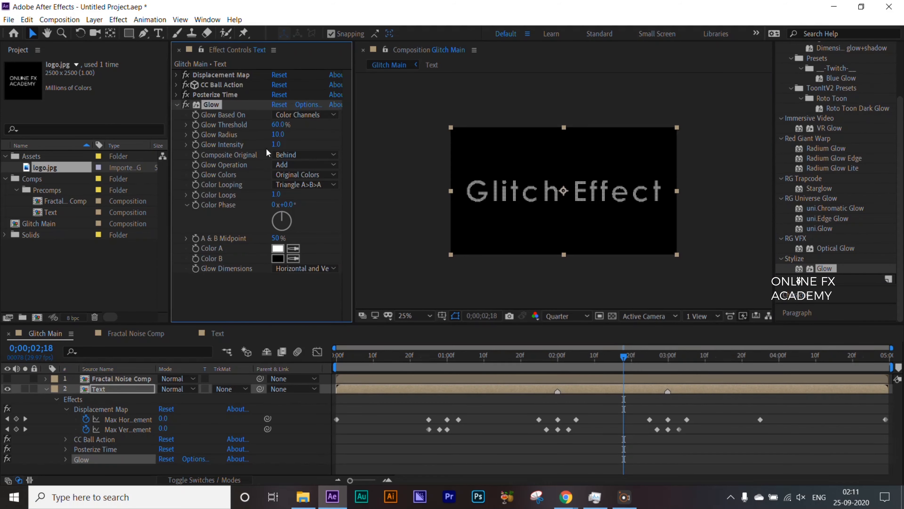
Step: Set the Glow effect's threshold to 20%, radius to 3 and intensity to 0.5
{"action": "left_click", "coordinate": [278, 124]}
{"action": "type", "text": "20"}
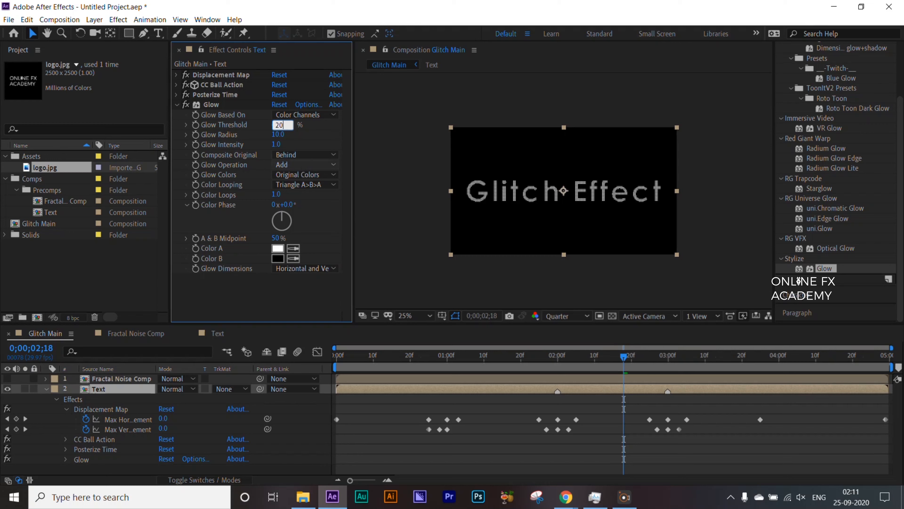
{"action": "key", "text": "Return"}
{"action": "left_click", "coordinate": [280, 135]}
{"action": "type", "text": "3"}
{"action": "key", "text": "Tab"}
{"action": "type", "text": "0"}
{"action": "key", "text": "Return"}
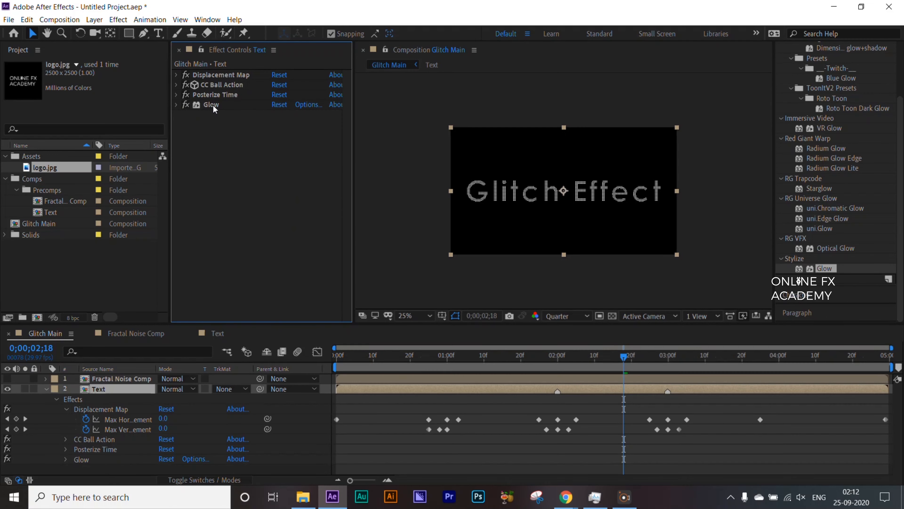
Step: Duplicate the Glow effect and set the copy's radius to 12 and intensity to 0.3
{"action": "left_click", "coordinate": [212, 105]}
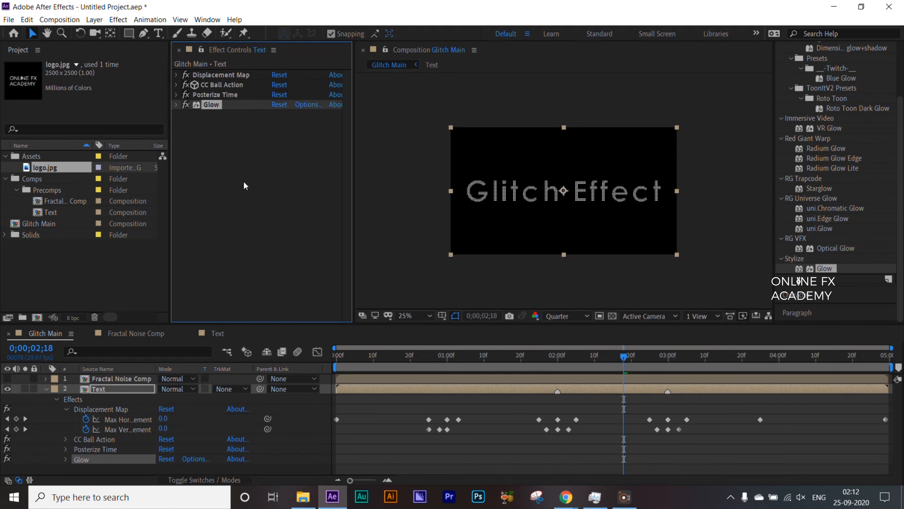
{"action": "key", "text": "ctrl+d"}
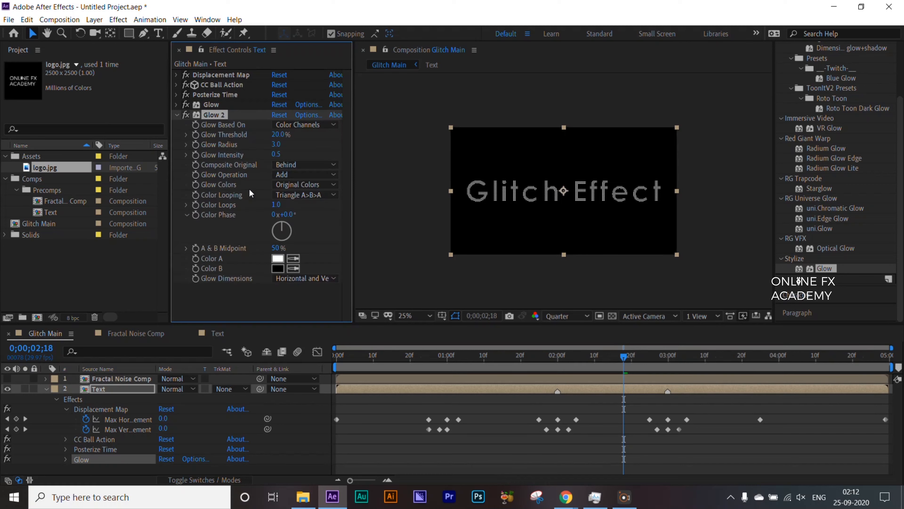
{"action": "left_click", "coordinate": [277, 145]}
{"action": "type", "text": "12"}
{"action": "key", "text": "Return"}
{"action": "left_click", "coordinate": [280, 156]}
{"action": "type", "text": "0.3"}
{"action": "key", "text": "Return"}
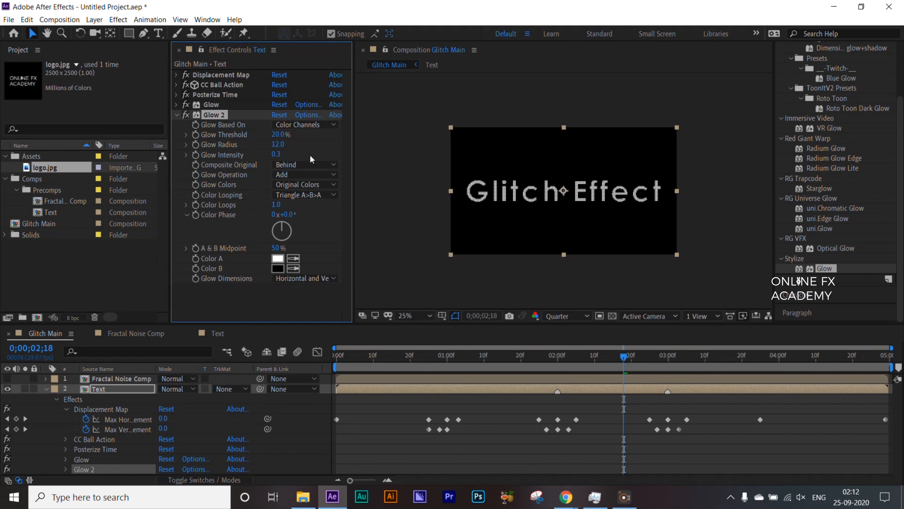
Step: Duplicate the Glow 2 effect on the Text layer and set the copy's radius to 34 and intensity to 0.2
{"action": "left_click", "coordinate": [177, 115]}
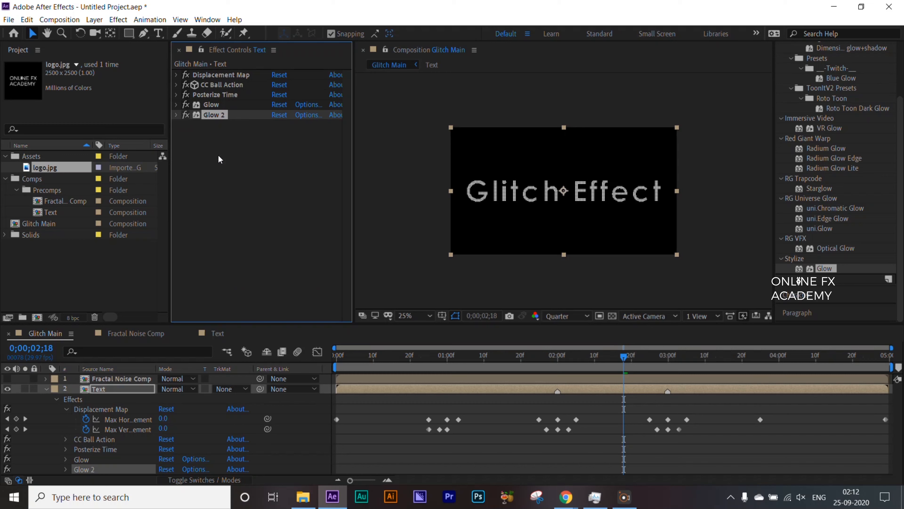
{"action": "key", "text": "ctrl+d"}
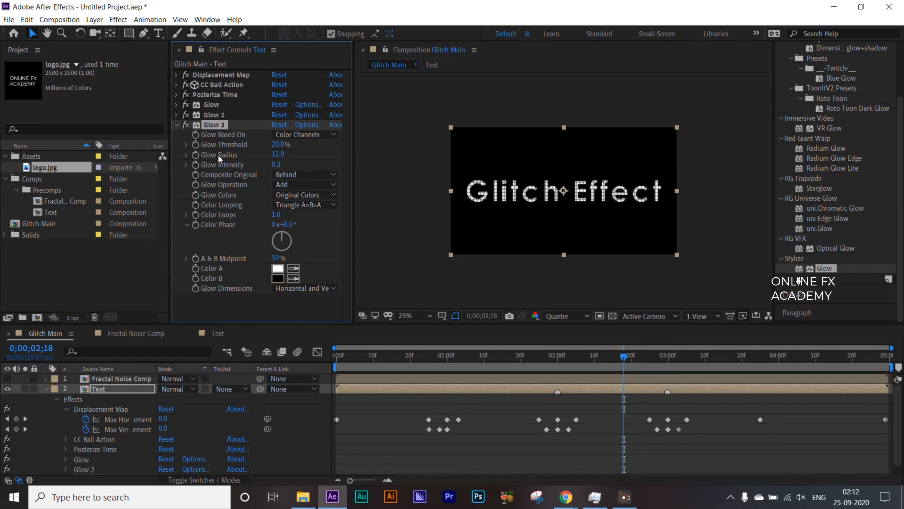
{"action": "left_click", "coordinate": [279, 156]}
{"action": "type", "text": "34"}
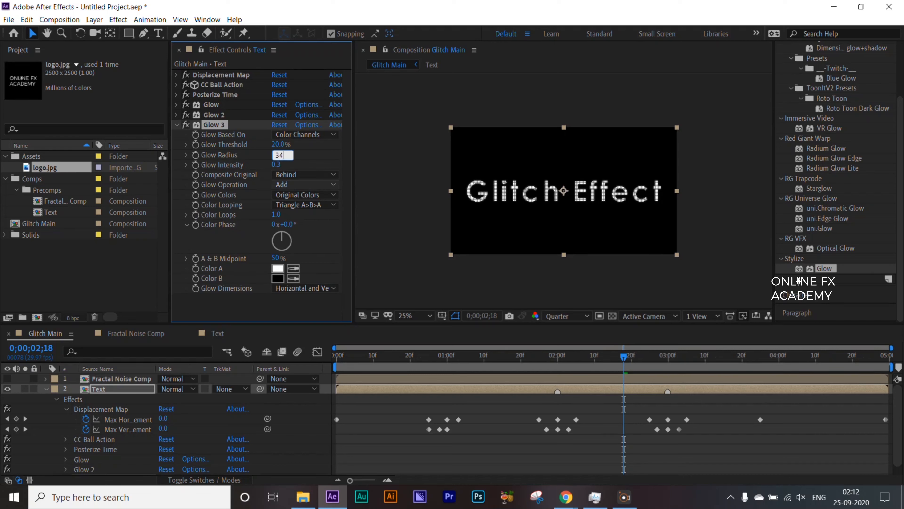
{"action": "key", "text": "Tab"}
{"action": "type", "text": "0.2"}
{"action": "key", "text": "Return"}
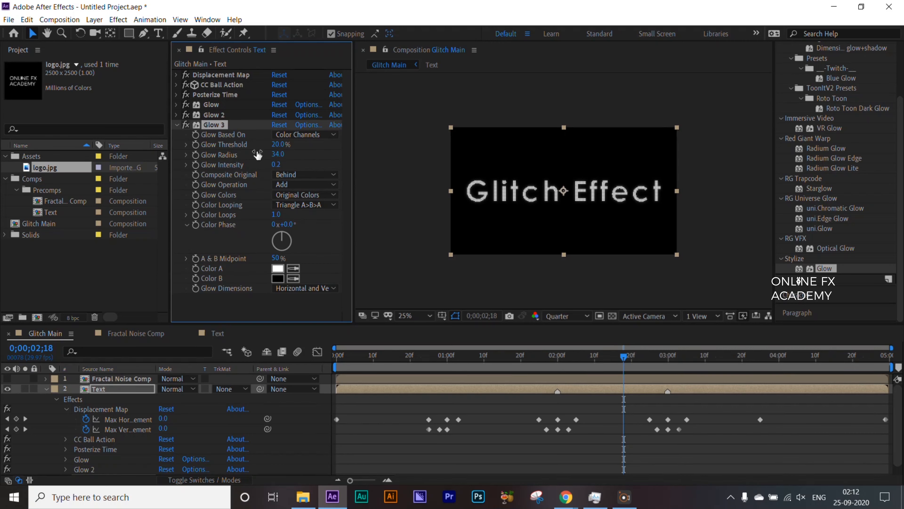
Step: Duplicate the Glow 3 effect, set the copy's radius to 46 and adjust its intensity
{"action": "left_click", "coordinate": [177, 125]}
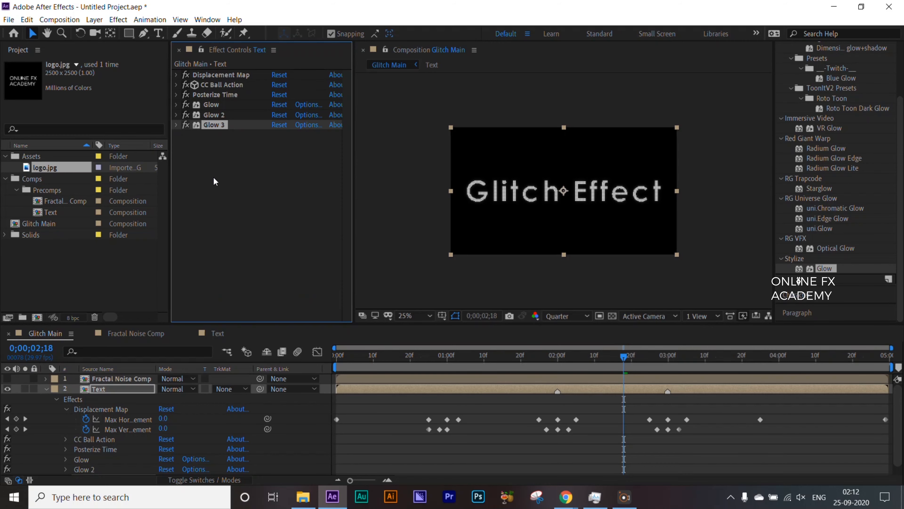
{"action": "key", "text": "ctrl+d"}
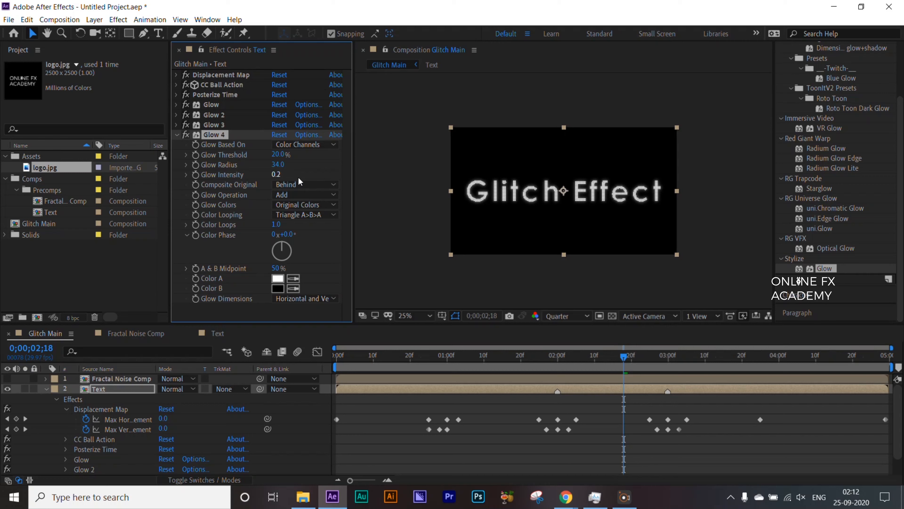
{"action": "left_click", "coordinate": [281, 165]}
{"action": "type", "text": "46"}
{"action": "left_click", "coordinate": [276, 174]}
{"action": "type", "text": "0."}
{"action": "key", "text": "Return"}
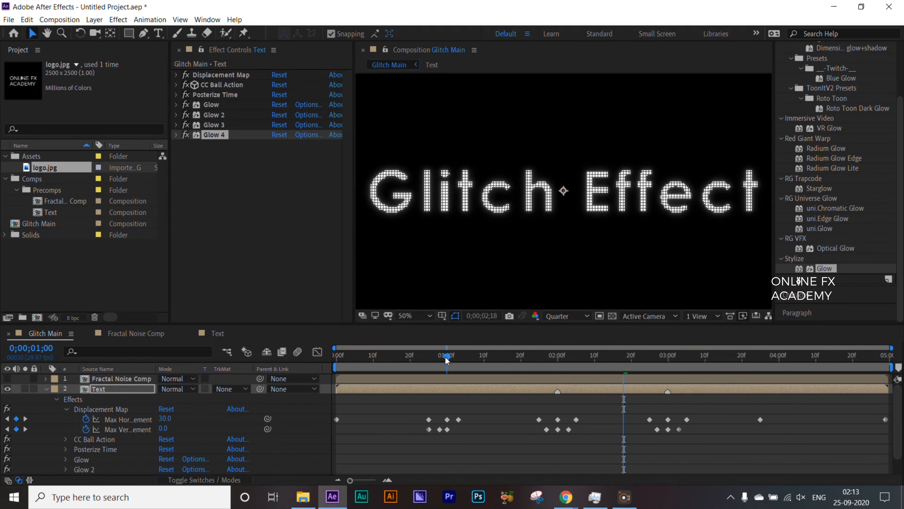
{"action": "left_click_drag", "start_coordinate": [445, 357], "coordinate": [498, 362]}
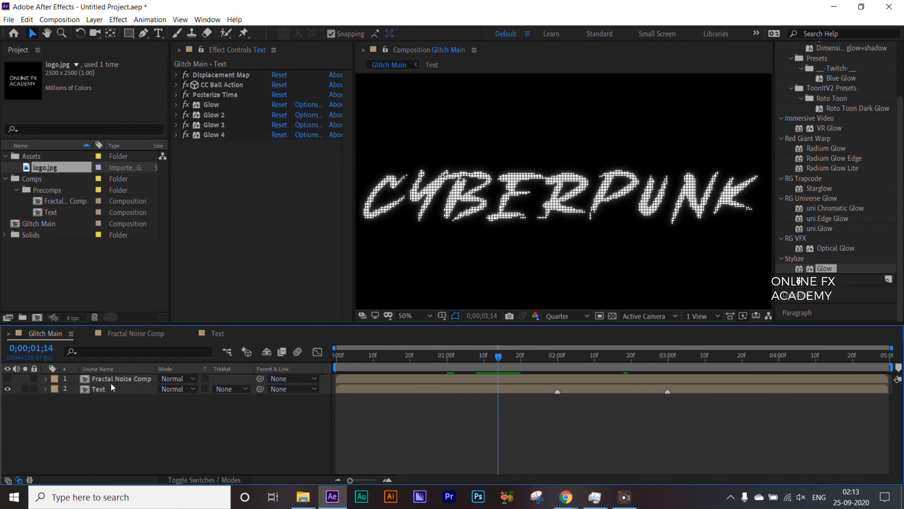
Step: Copy the Fractal Noise Comp layer to the top of the Text composition, make it visible and preserve the underlying transparency
{"action": "left_click", "coordinate": [112, 379]}
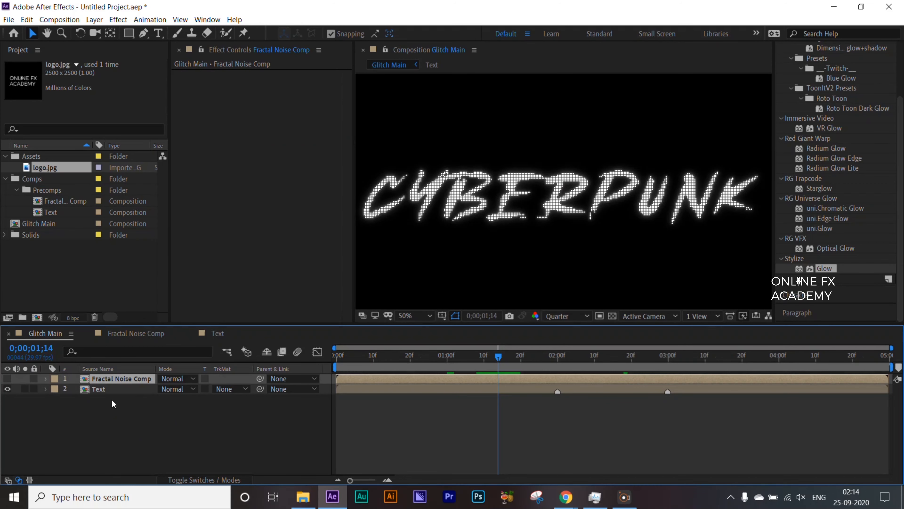
{"action": "double_click", "coordinate": [106, 389]}
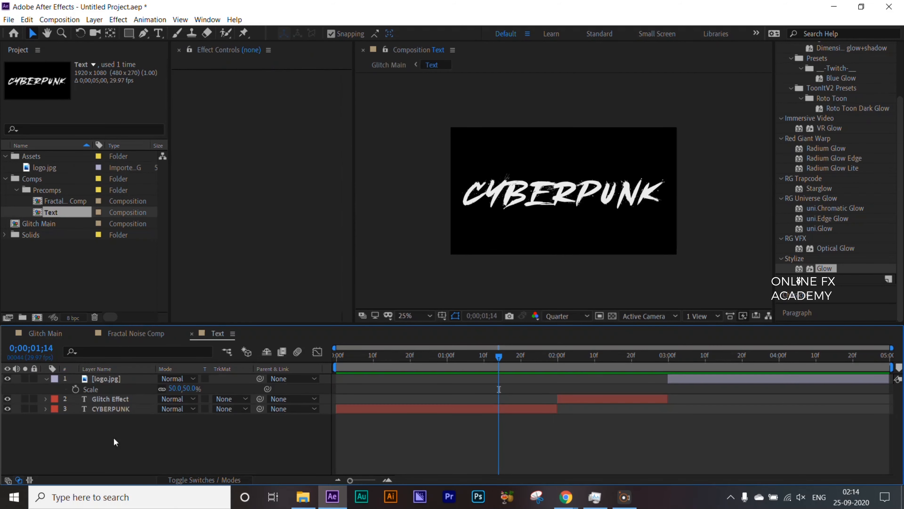
{"action": "key", "text": "ctrl+v"}
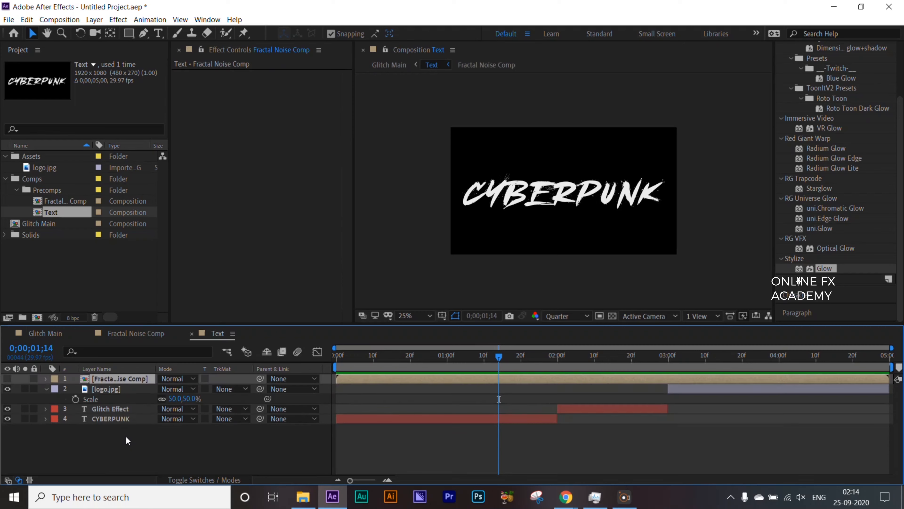
{"action": "left_click", "coordinate": [7, 379]}
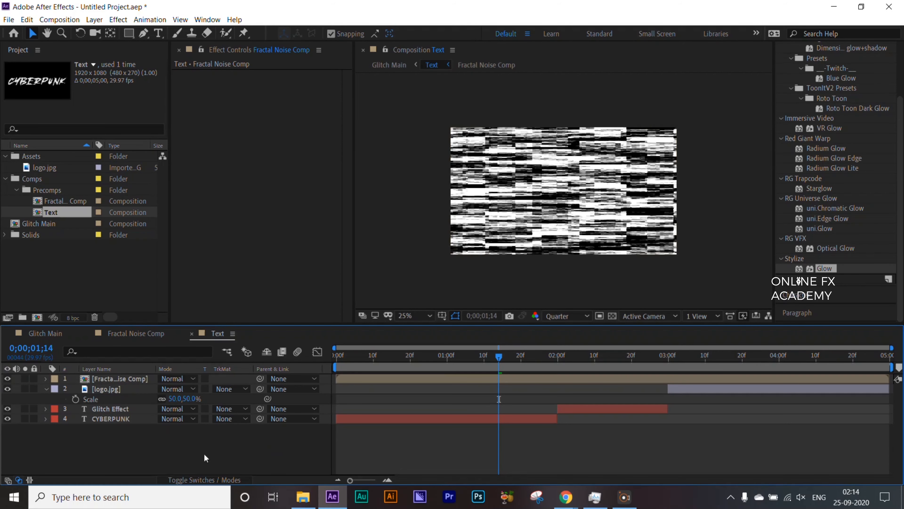
{"action": "left_click", "coordinate": [205, 379]}
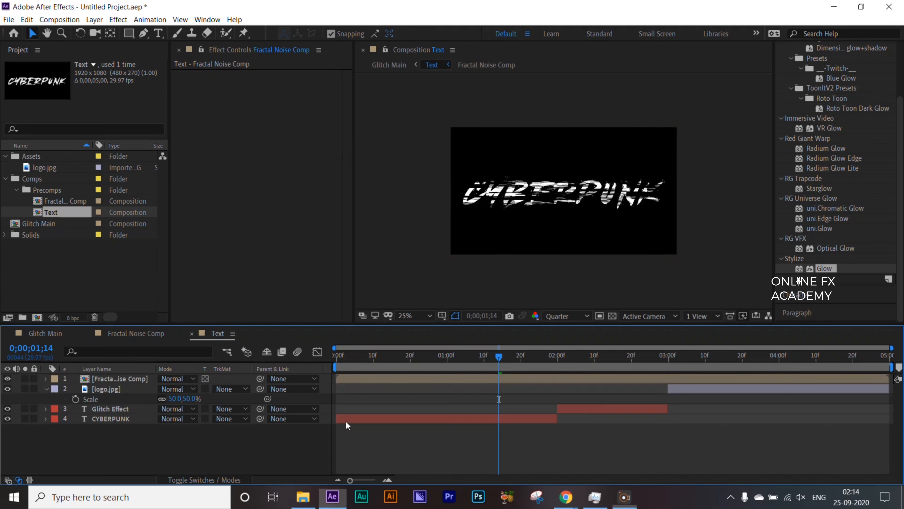
{"action": "left_click_drag", "start_coordinate": [456, 358], "coordinate": [498, 356]}
{"action": "left_click", "coordinate": [612, 316]}
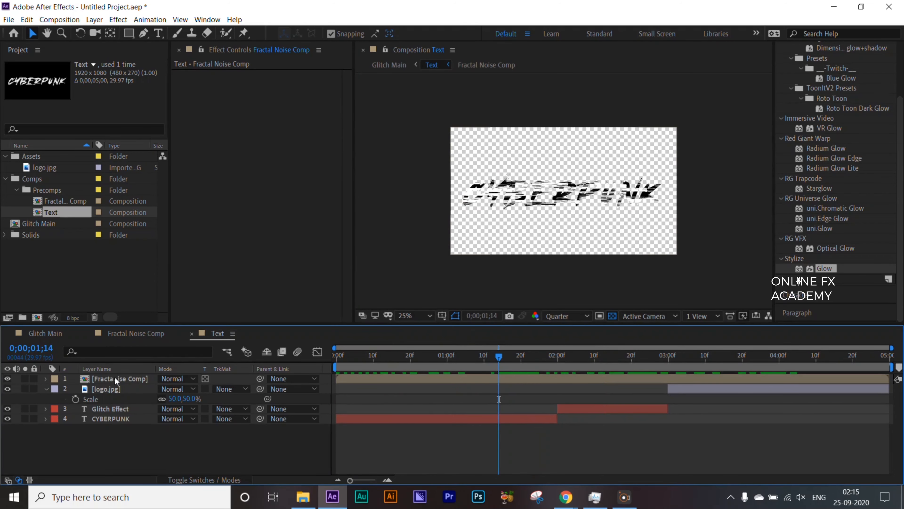
Step: Set the opacity of the Fractal Noise Comp layer in the Text composition to 50%
{"action": "left_click", "coordinate": [115, 378]}
{"action": "key", "text": "t"}
{"action": "left_click", "coordinate": [168, 388]}
{"action": "type", "text": "50"}
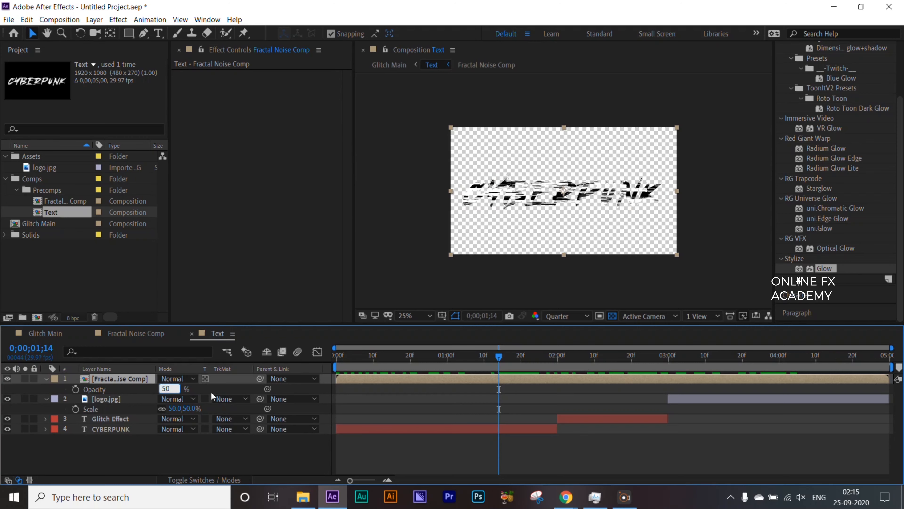
{"action": "key", "text": "Return"}
{"action": "left_click_drag", "start_coordinate": [444, 353], "coordinate": [400, 365]}
{"action": "left_click", "coordinate": [133, 475]}
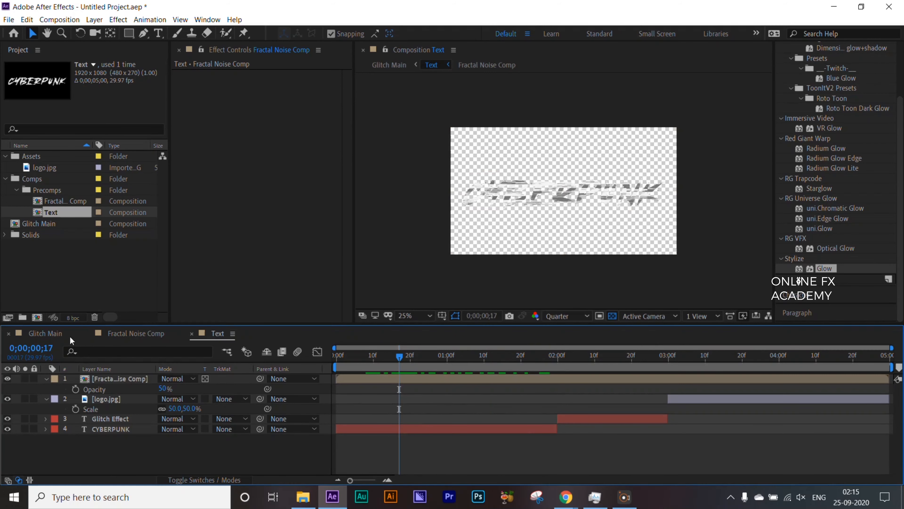
Step: Scrub through the Glitch Main composition to review the glowing text with the noise overlay
{"action": "left_click", "coordinate": [44, 333]}
{"action": "left_click_drag", "start_coordinate": [401, 357], "coordinate": [513, 381]}
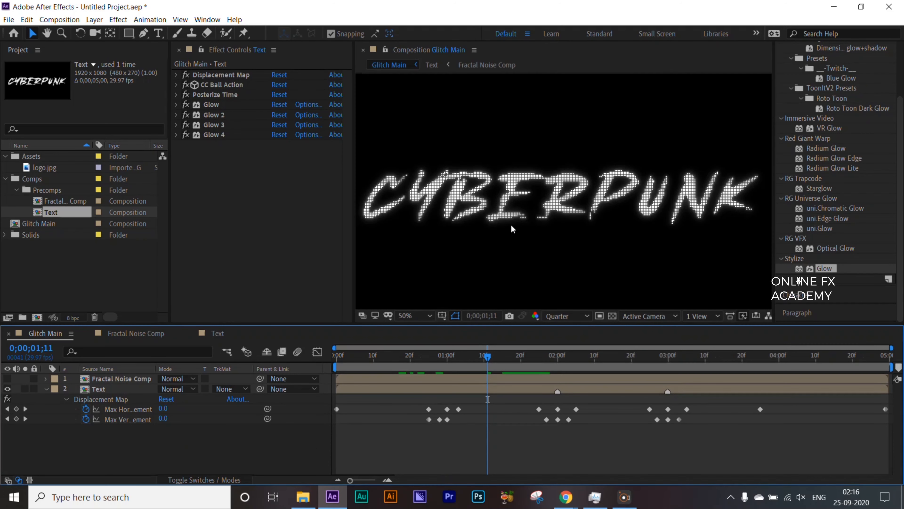
{"action": "mouse_move", "coordinate": [504, 356]}
{"action": "left_mouse_down"}
{"action": "mouse_move", "coordinate": [481, 357]}
{"action": "mouse_move", "coordinate": [522, 359]}
{"action": "left_mouse_up"}
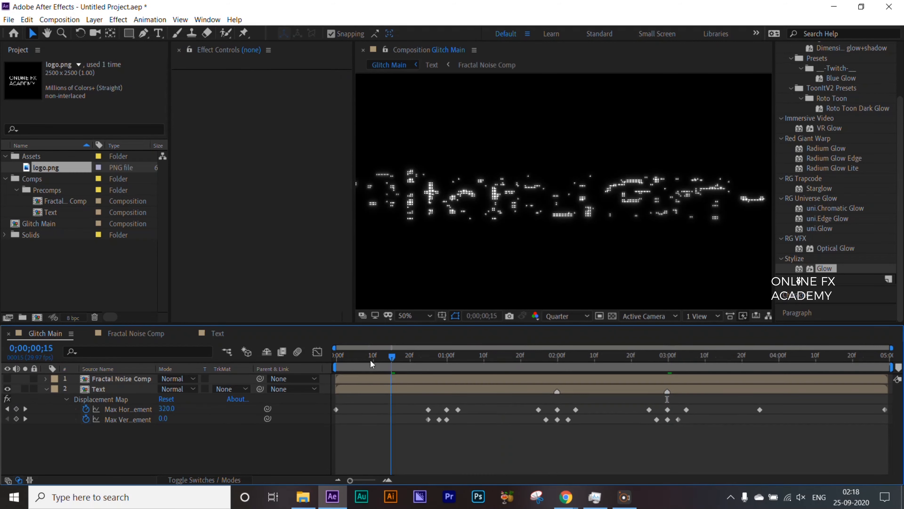
{"action": "left_click_drag", "start_coordinate": [336, 356], "coordinate": [329, 382]}
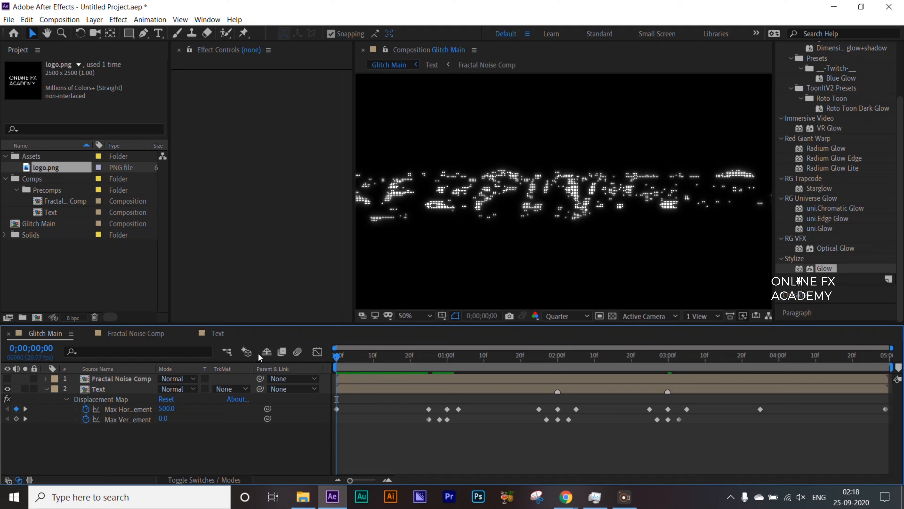
Step: Apply the Simple Choker effect to the CYBERPUNK layer in the Text composition
{"action": "left_click", "coordinate": [210, 337]}
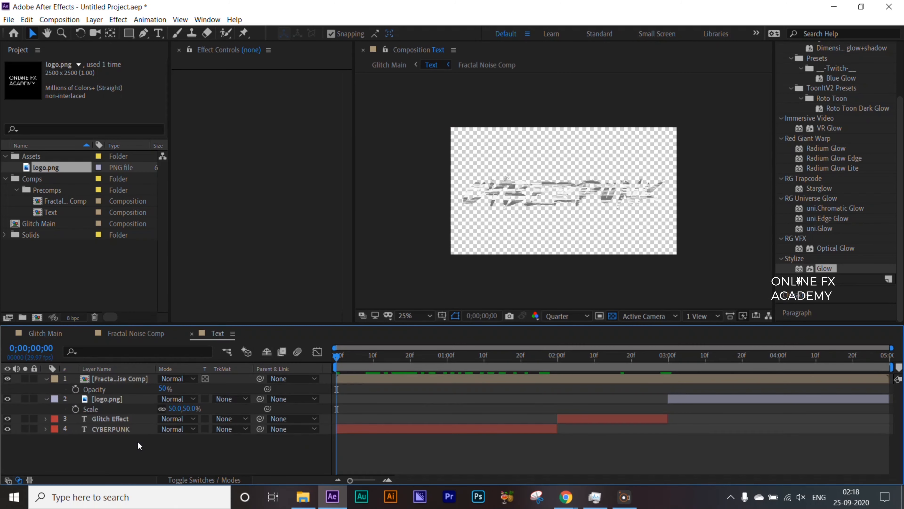
{"action": "left_click", "coordinate": [118, 430]}
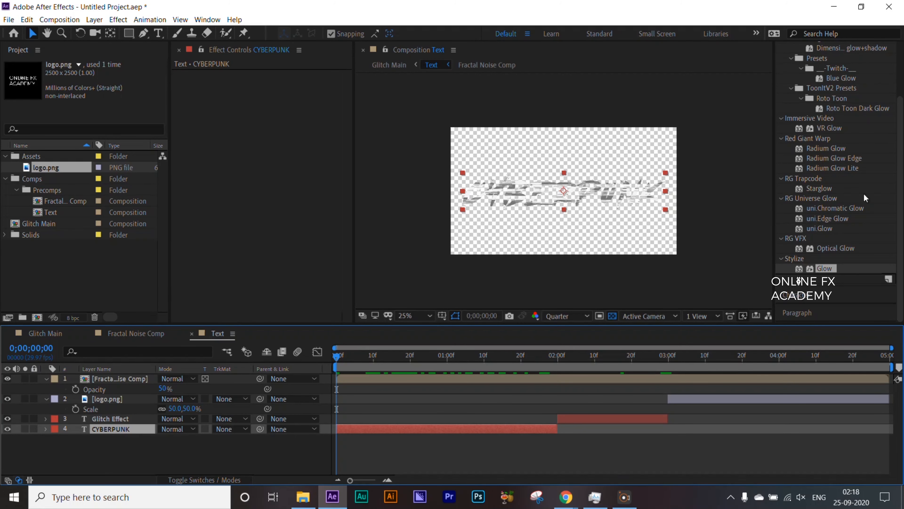
{"action": "scroll", "coordinate": [824, 125], "scroll_direction": "up", "scroll_amount": 3}
{"action": "left_click", "coordinate": [817, 82]}
{"action": "type", "text": "simple"}
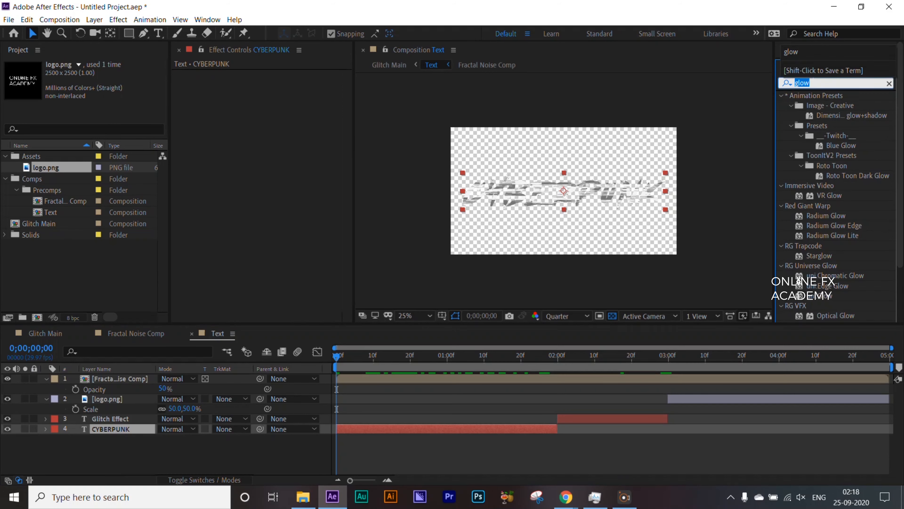
{"action": "left_click_drag", "start_coordinate": [827, 125], "coordinate": [296, 192]}
Step: Keyframe CYBERPUNK's Choke Matte at 0 on 0;00;01;00 and 100 on 0;00;00;00, and hide the transparency grid
{"action": "left_click_drag", "start_coordinate": [373, 361], "coordinate": [446, 369]}
{"action": "left_click", "coordinate": [445, 367]}
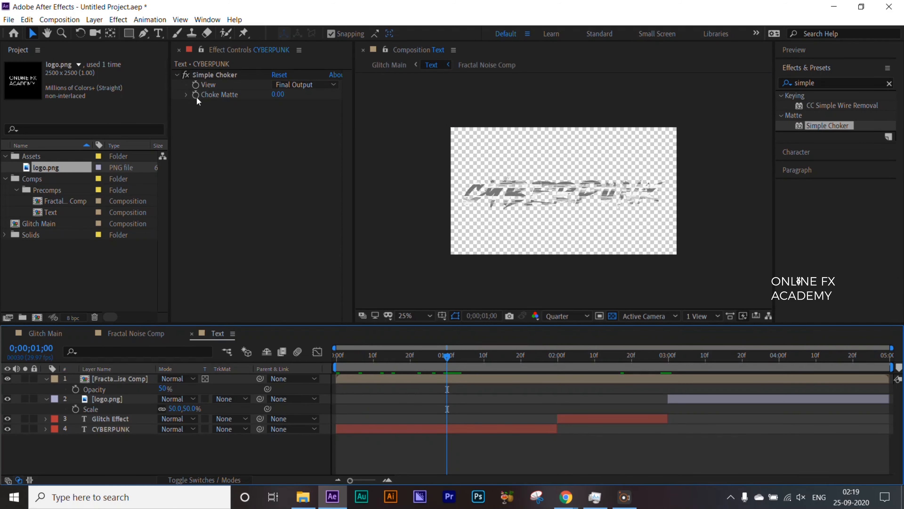
{"action": "left_click", "coordinate": [219, 226]}
{"action": "left_click_drag", "start_coordinate": [448, 356], "coordinate": [330, 363]}
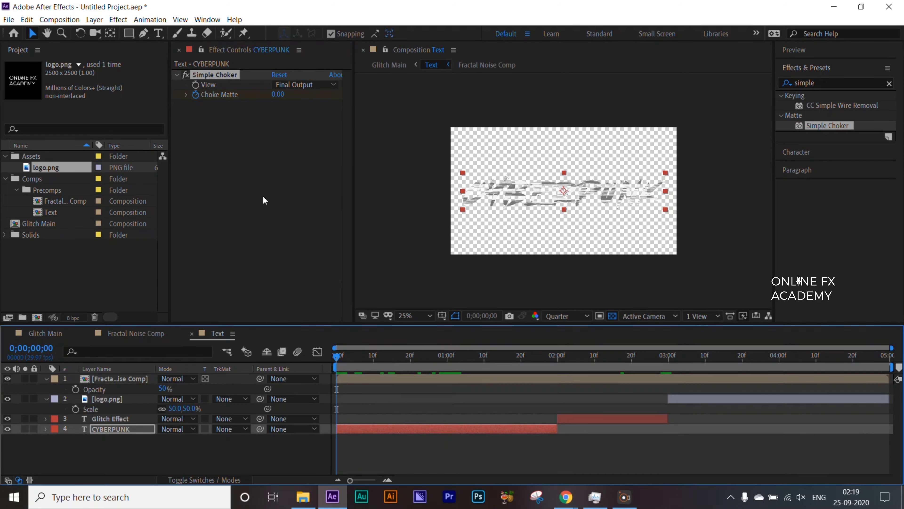
{"action": "left_click_drag", "start_coordinate": [277, 95], "coordinate": [520, 94]}
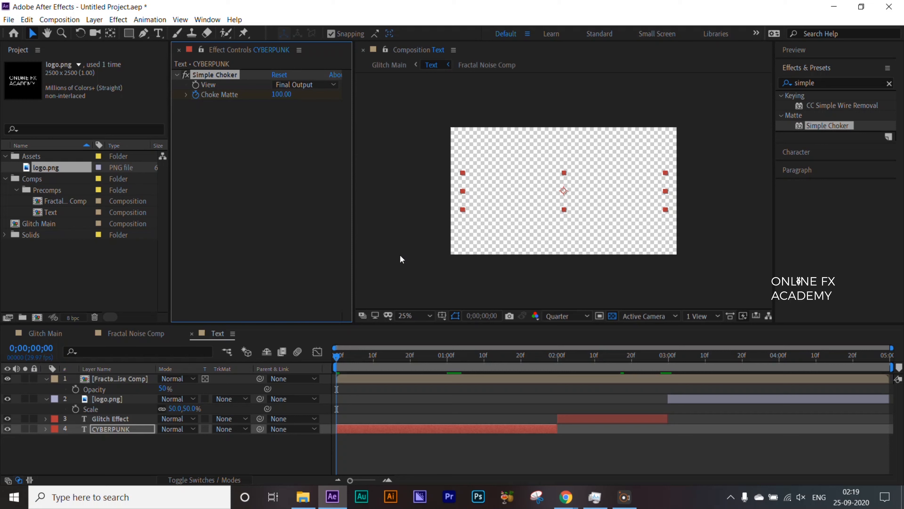
{"action": "left_click", "coordinate": [612, 316]}
Step: Scrub through the Text and Glitch Main compositions to review the choked CYBERPUNK reveal
{"action": "left_click_drag", "start_coordinate": [336, 357], "coordinate": [495, 360]}
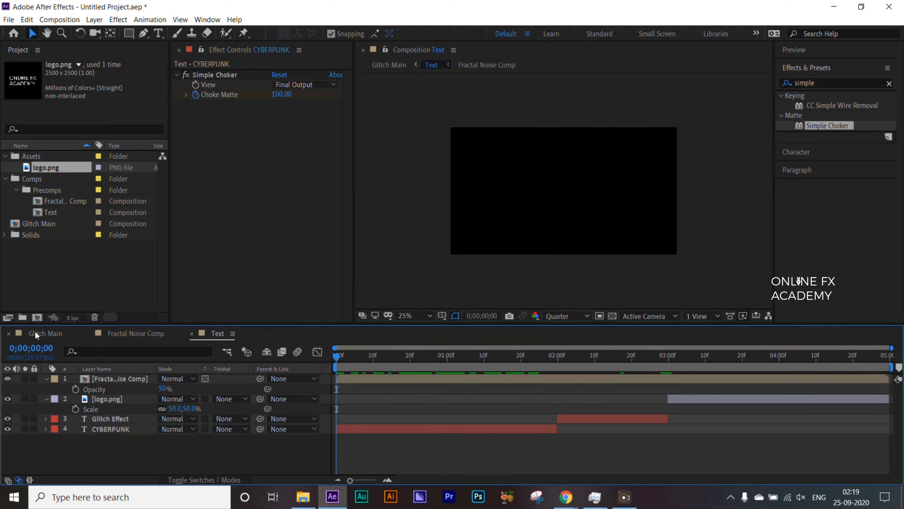
{"action": "left_click", "coordinate": [37, 336]}
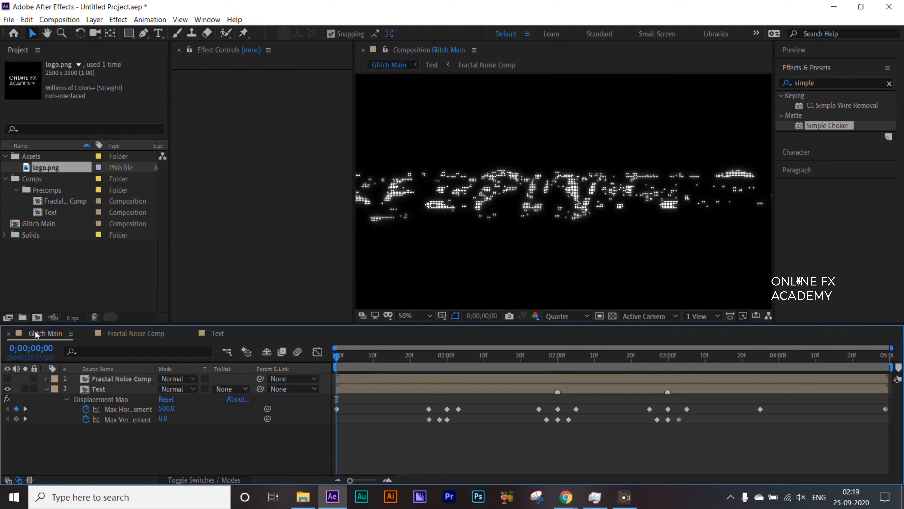
{"action": "left_click_drag", "start_coordinate": [341, 361], "coordinate": [509, 367]}
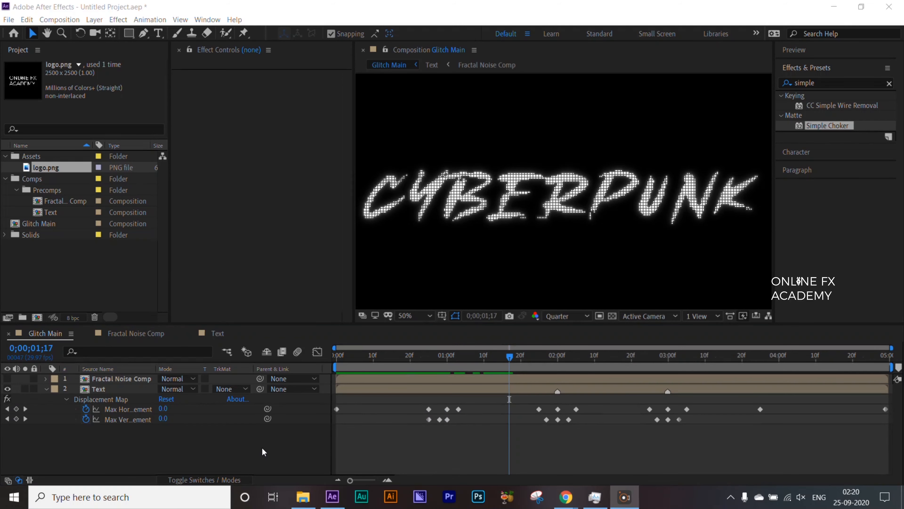
Step: Copy the keyframed Simple Choker effect from CYBERPUNK to the logo.png layer at 0;00;03;24
{"action": "left_click", "coordinate": [216, 334]}
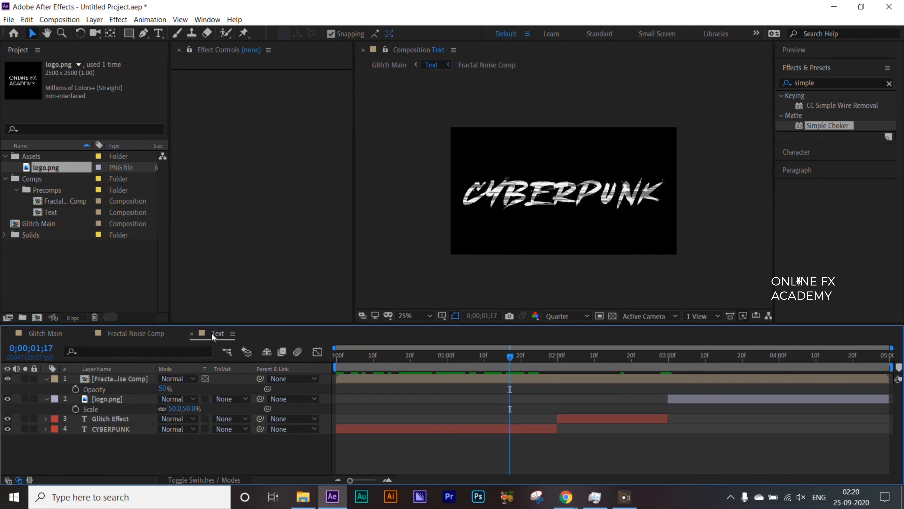
{"action": "left_click", "coordinate": [112, 429]}
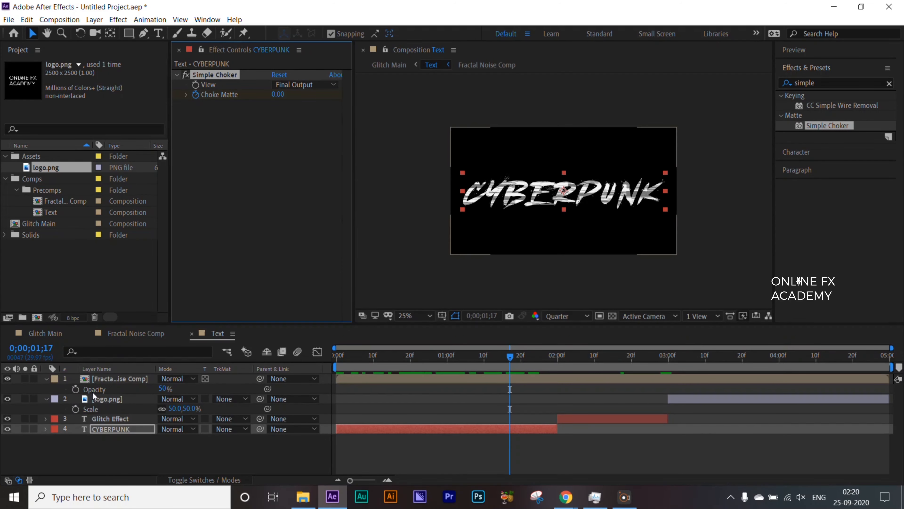
{"action": "left_click", "coordinate": [108, 399]}
{"action": "left_click", "coordinate": [757, 356]}
{"action": "key", "text": "ctrl+v"}
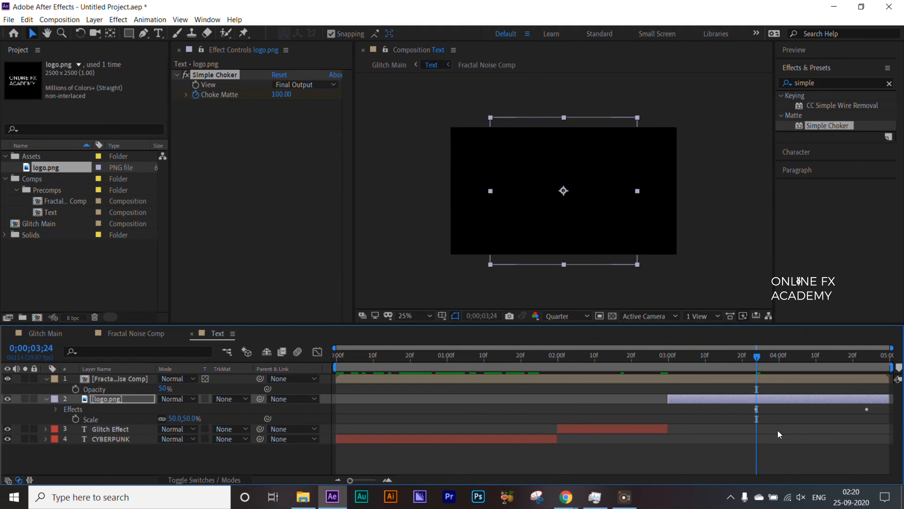
Step: Shift the logo's Choke Matte keyframes to start at 0;00;03;29 and finish at the end of the layer
{"action": "key", "text": "u"}
{"action": "mouse_move", "coordinate": [878, 410]}
{"action": "left_mouse_down"}
{"action": "mouse_move", "coordinate": [740, 429]}
{"action": "mouse_move", "coordinate": [887, 422]}
{"action": "left_mouse_up"}
{"action": "left_click", "coordinate": [256, 467]}
{"action": "left_click_drag", "start_coordinate": [757, 357], "coordinate": [735, 365]}
{"action": "key", "text": "k"}
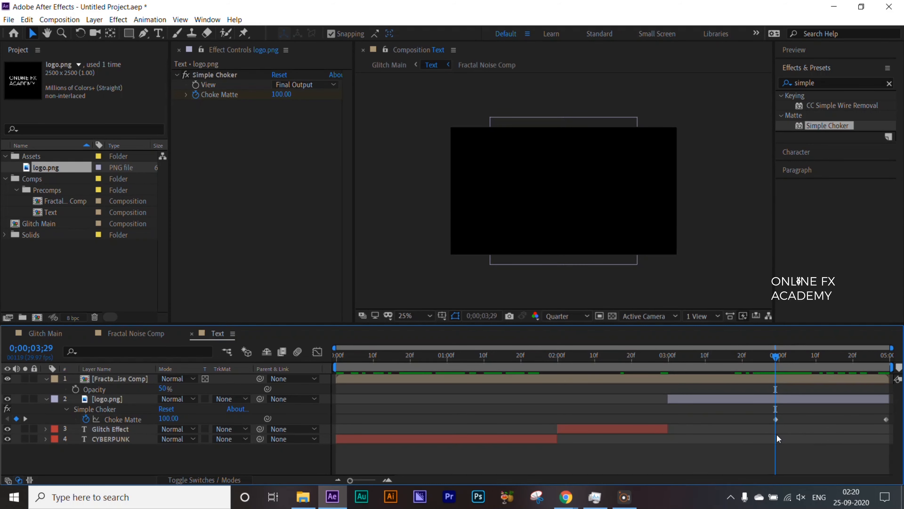
Step: Set the logo's Choke Matte to 0 at the first keyframe and 100 at the last one
{"action": "left_click", "coordinate": [168, 418]}
{"action": "type", "text": "0"}
{"action": "key", "text": "Return"}
{"action": "key", "text": "k"}
{"action": "left_click", "coordinate": [164, 419]}
{"action": "type", "text": "100"}
{"action": "key", "text": "Return"}
Step: Scrub the logo's choke animation and play Glitch Main from the start to review the whole glitch sequence
{"action": "left_click_drag", "start_coordinate": [643, 358], "coordinate": [885, 358]}
{"action": "left_click", "coordinate": [46, 333]}
{"action": "left_click_drag", "start_coordinate": [338, 361], "coordinate": [319, 355]}
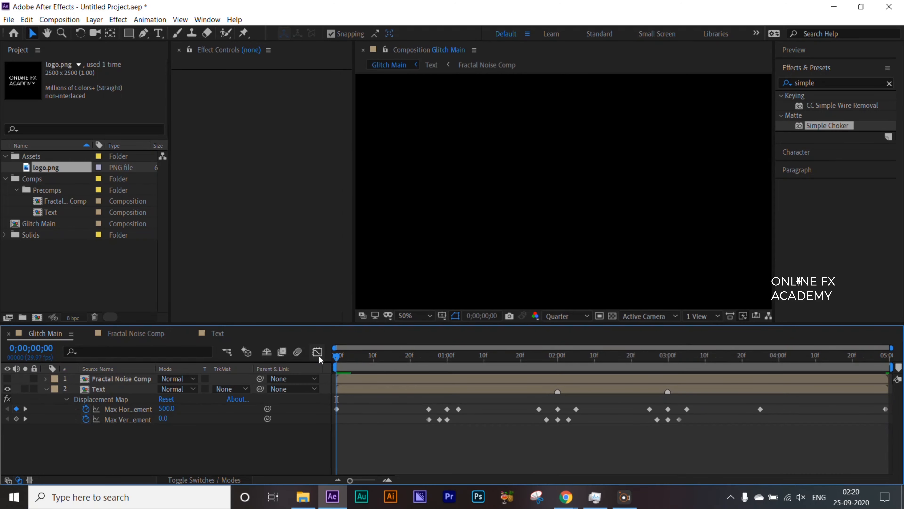
{"action": "key", "text": "space"}
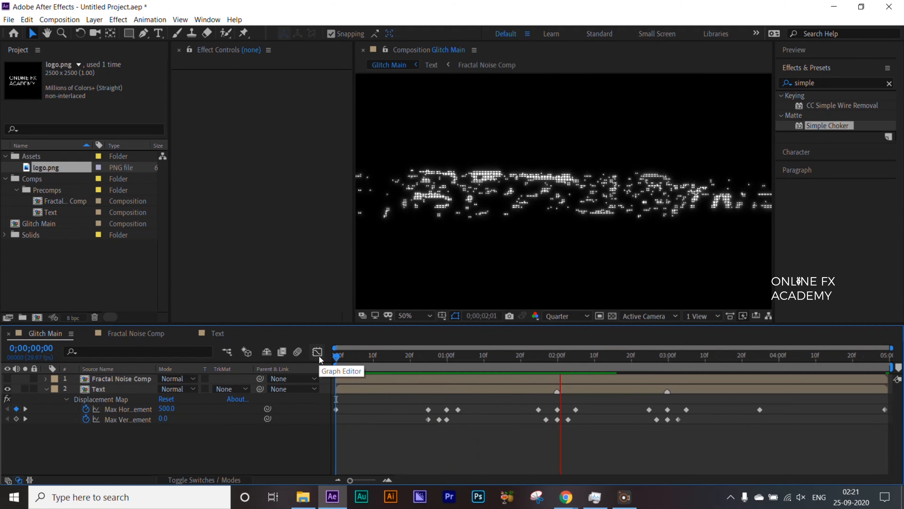
{"action": "key", "text": "space"}
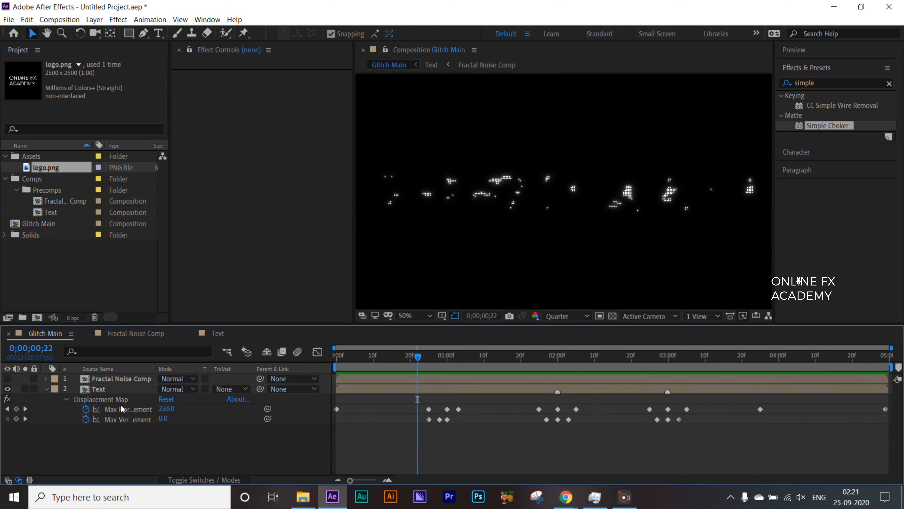
Step: Apply the Colorama effect to the Text layer in Glitch Main and check the colours at 0;00;01;14
{"action": "left_click", "coordinate": [115, 390]}
{"action": "left_click", "coordinate": [818, 85]}
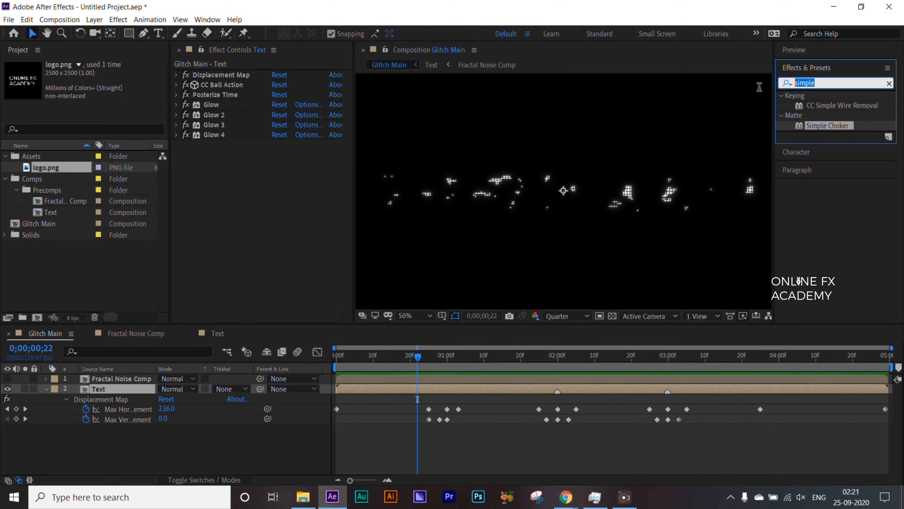
{"action": "type", "text": "colora"}
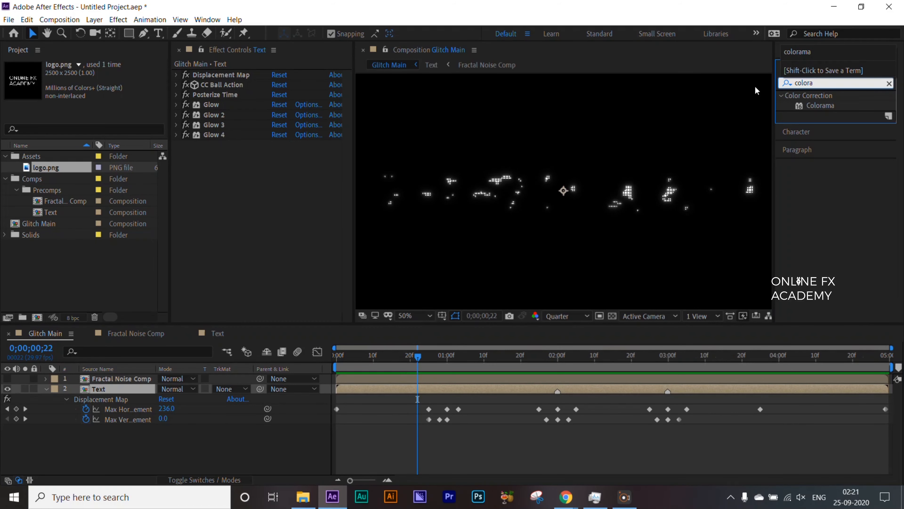
{"action": "left_click_drag", "start_coordinate": [836, 110], "coordinate": [332, 208]}
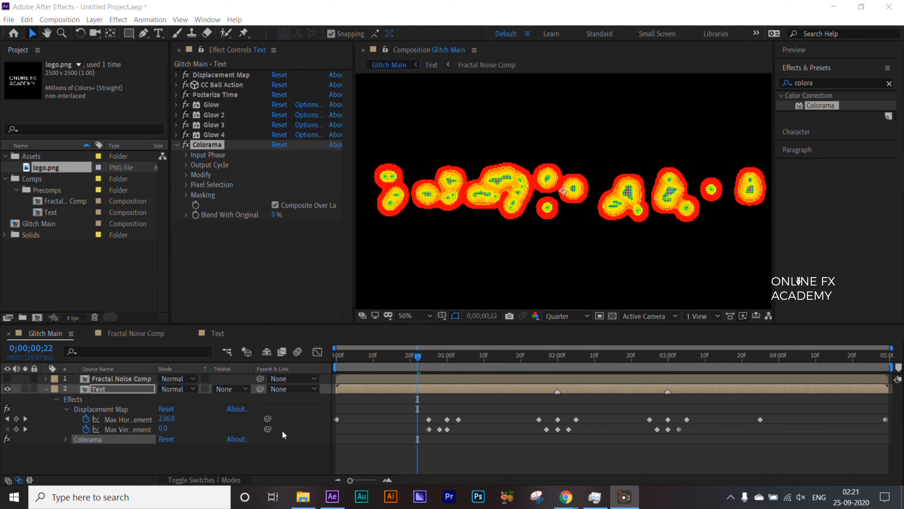
{"action": "left_click_drag", "start_coordinate": [416, 357], "coordinate": [498, 374]}
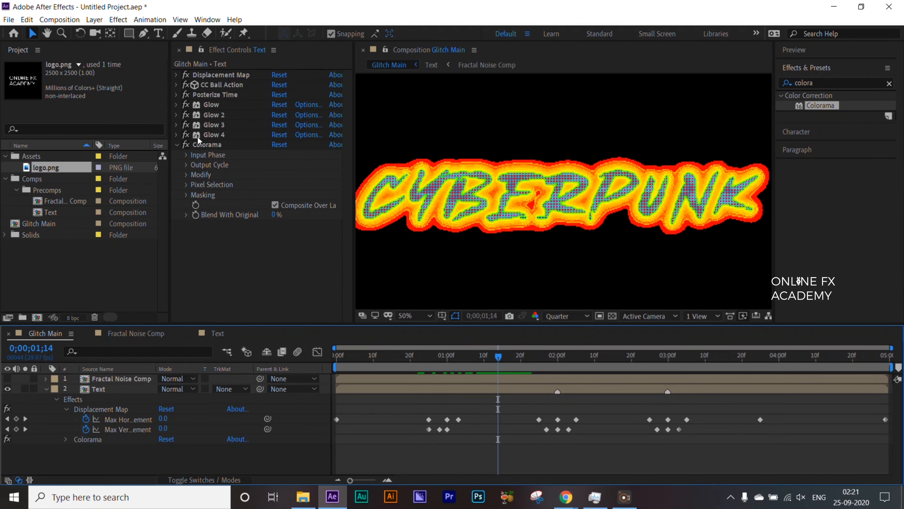
Step: Move Colorama to the start of the Text layer's effect order, above Displacement Map
{"action": "left_click", "coordinate": [178, 145]}
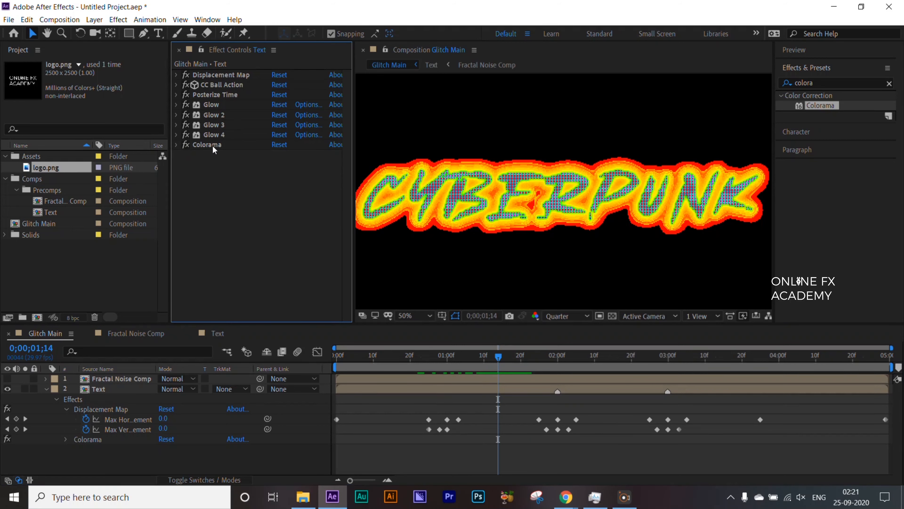
{"action": "left_click_drag", "start_coordinate": [212, 144], "coordinate": [216, 70]}
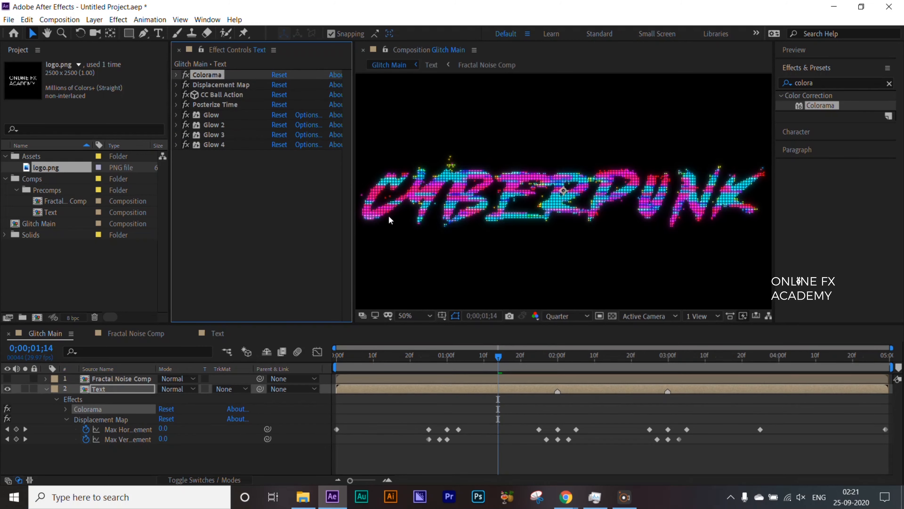
{"action": "key", "text": "comma"}
{"action": "key", "text": "comma"}
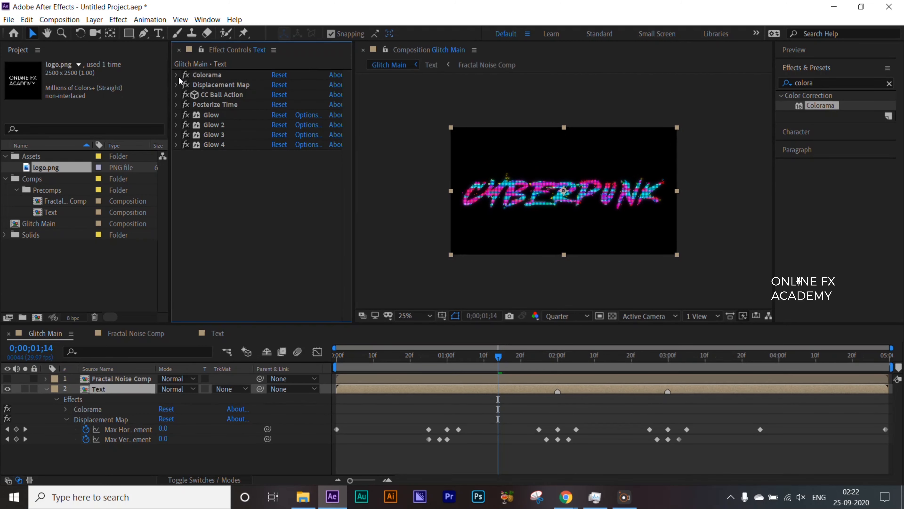
Step: Try the RGB, Deep Ocean, Sunset, Clay and Moldy preset palettes in Colorama's Output Cycle
{"action": "left_click", "coordinate": [177, 75]}
{"action": "left_click", "coordinate": [186, 95]}
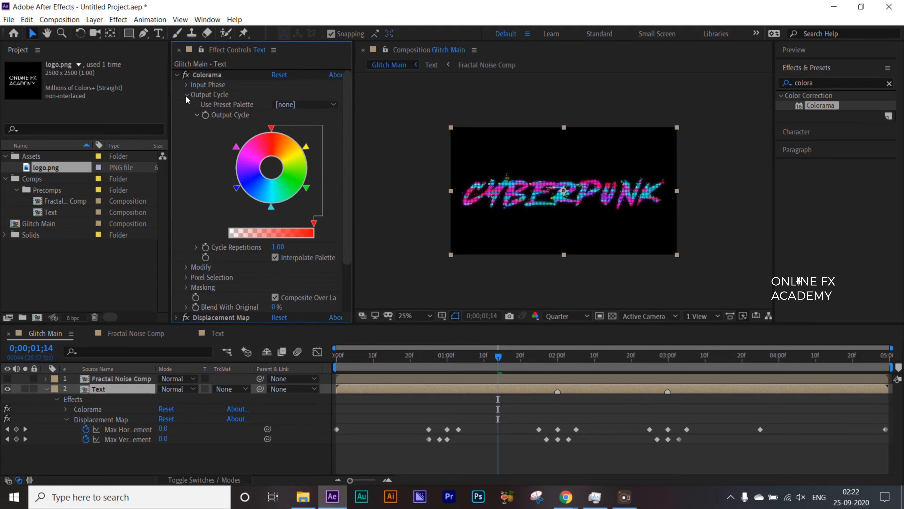
{"action": "left_click", "coordinate": [297, 104]}
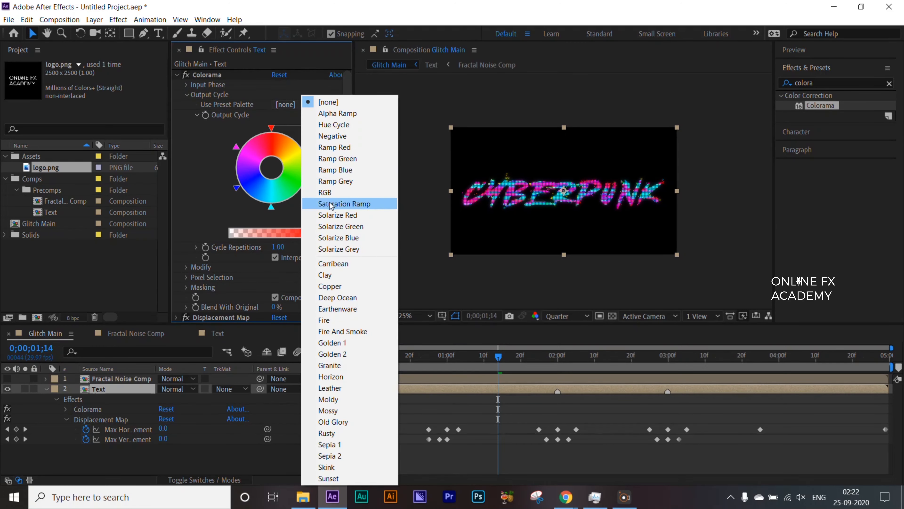
{"action": "left_click", "coordinate": [331, 193]}
{"action": "left_click", "coordinate": [304, 106]}
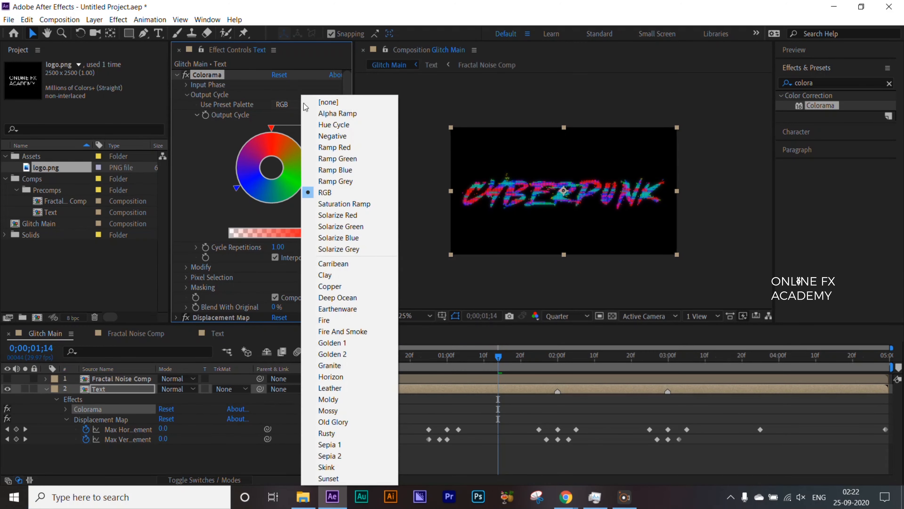
{"action": "left_click", "coordinate": [322, 298]}
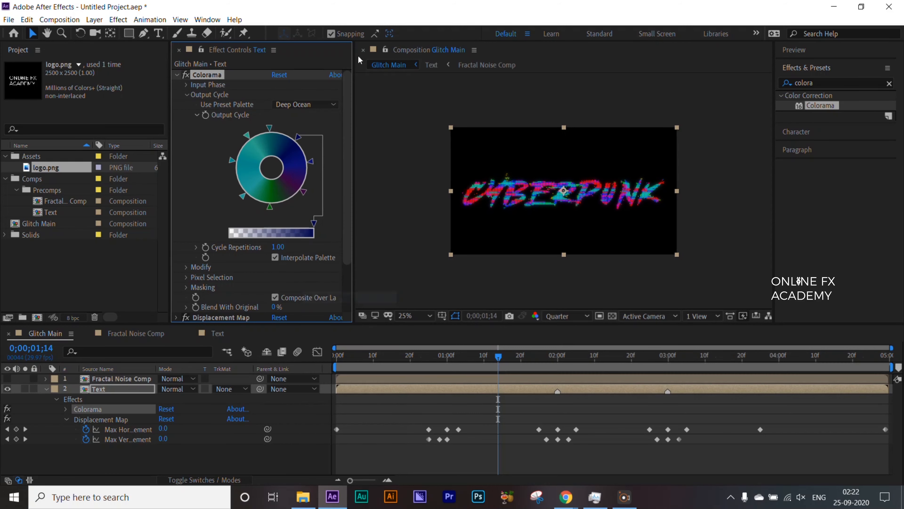
{"action": "left_click", "coordinate": [302, 107]}
{"action": "left_click", "coordinate": [328, 478]}
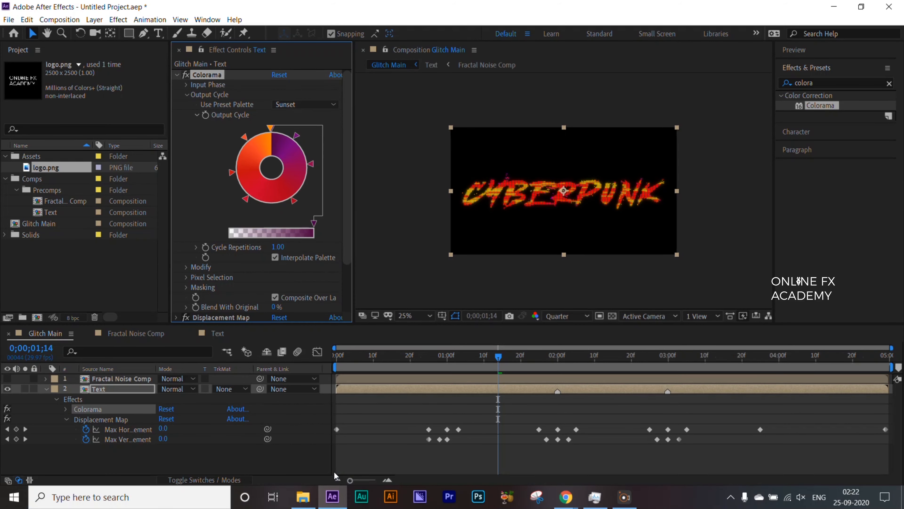
{"action": "left_click", "coordinate": [300, 103]}
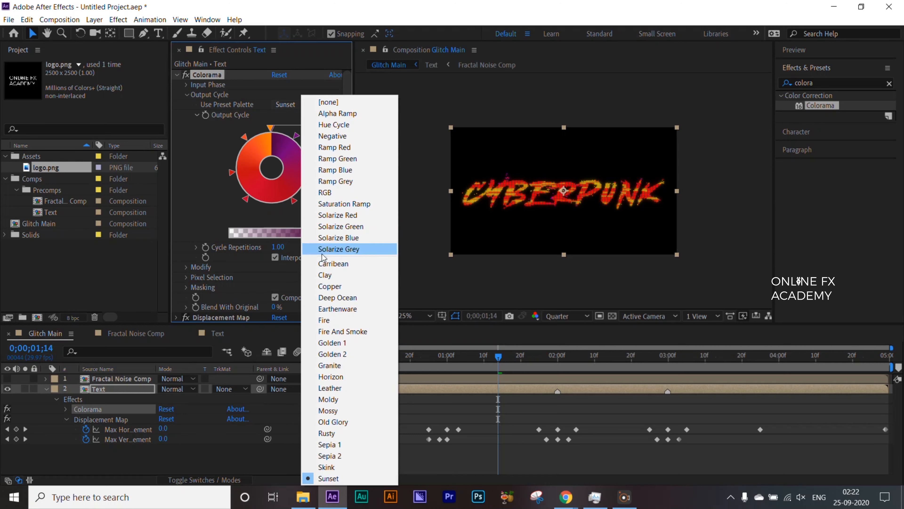
{"action": "left_click", "coordinate": [320, 277]}
{"action": "left_click", "coordinate": [313, 104]}
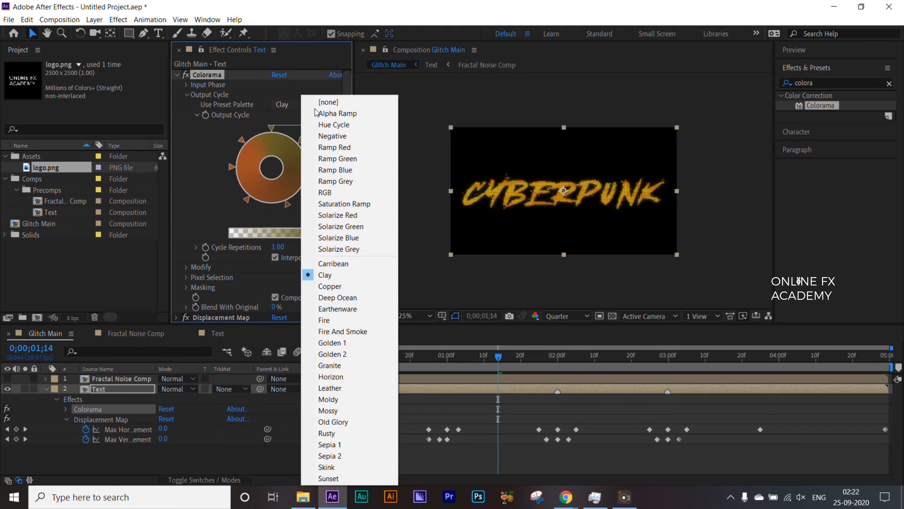
{"action": "left_click", "coordinate": [327, 402]}
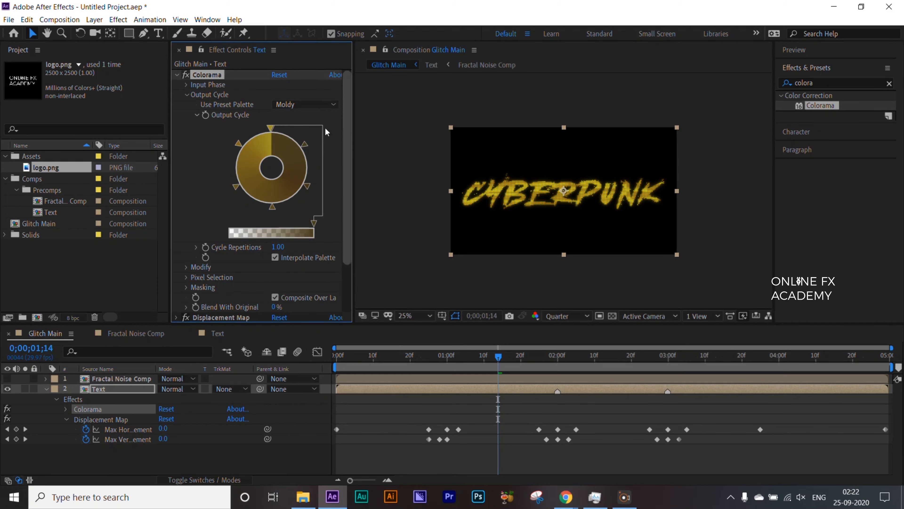
Step: Set Colorama's Output Cycle preset palette to RGB and preview the recoloured text animation
{"action": "left_click", "coordinate": [311, 104]}
{"action": "left_click", "coordinate": [312, 103]}
{"action": "left_click", "coordinate": [314, 106]}
{"action": "left_click", "coordinate": [337, 193]}
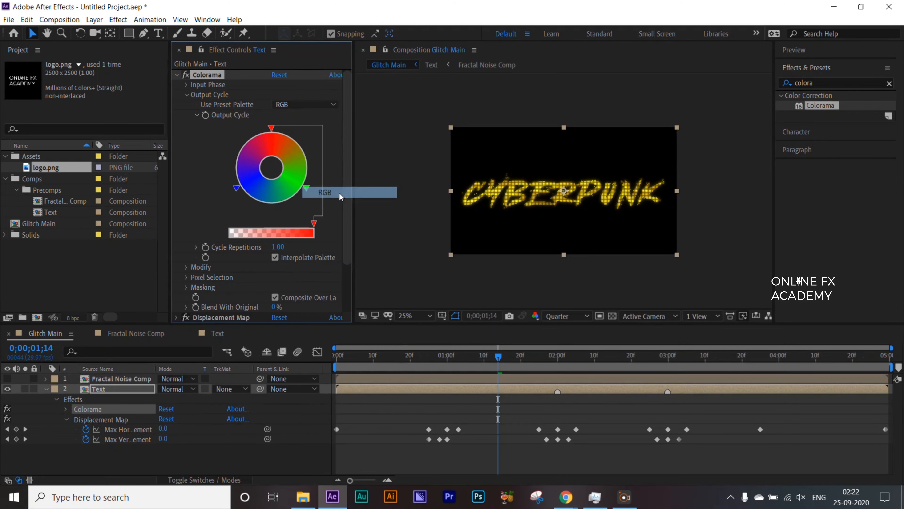
{"action": "left_click", "coordinate": [177, 76]}
{"action": "left_click_drag", "start_coordinate": [499, 392], "coordinate": [601, 399]}
{"action": "key", "text": "space"}
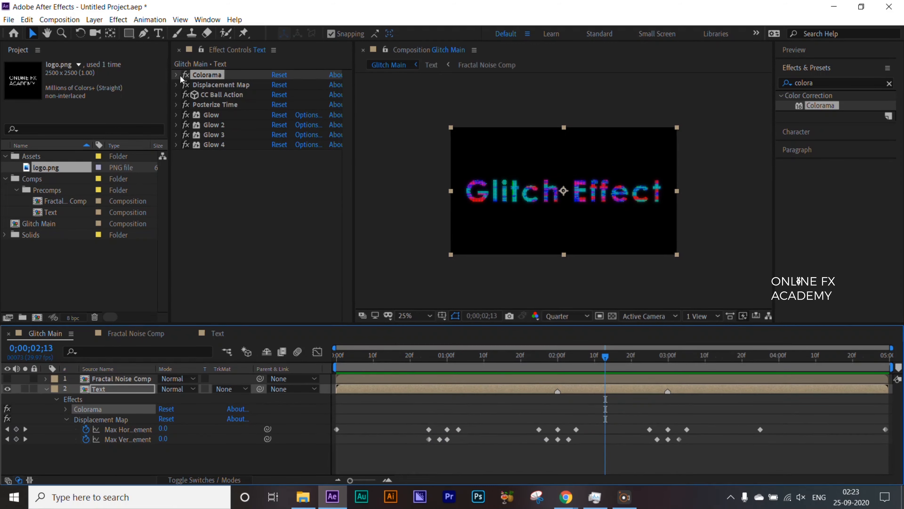
Step: Set Colorama's Add Phase layer to Fractal Noise Comp and play Glitch Main from the start
{"action": "left_click", "coordinate": [176, 75]}
{"action": "left_click", "coordinate": [185, 94]}
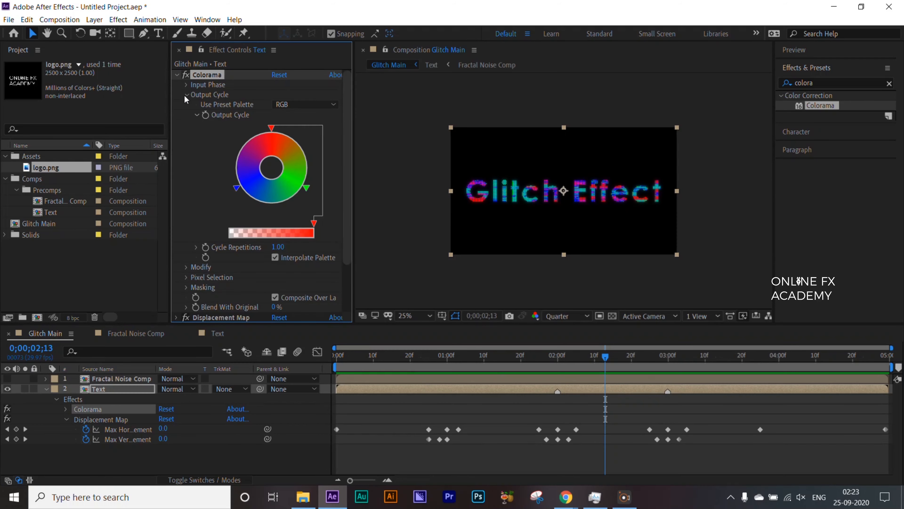
{"action": "left_click", "coordinate": [185, 85]}
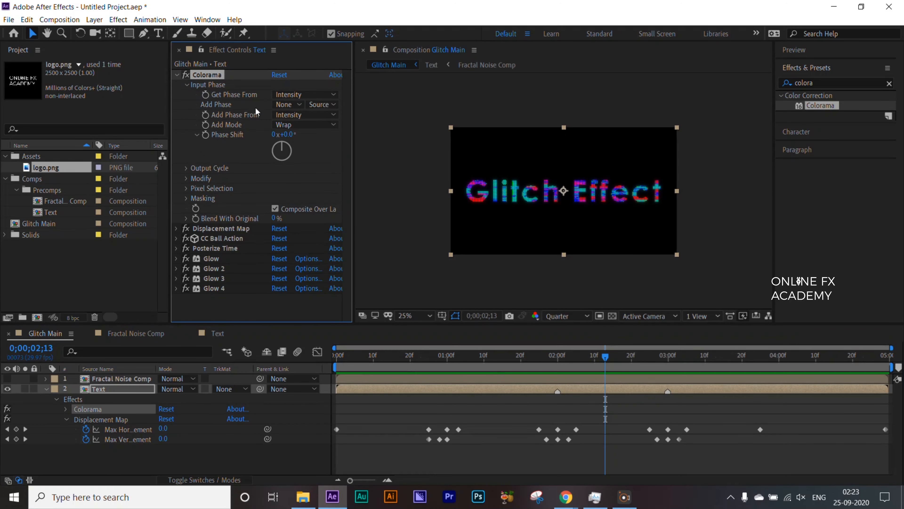
{"action": "left_click", "coordinate": [294, 104]}
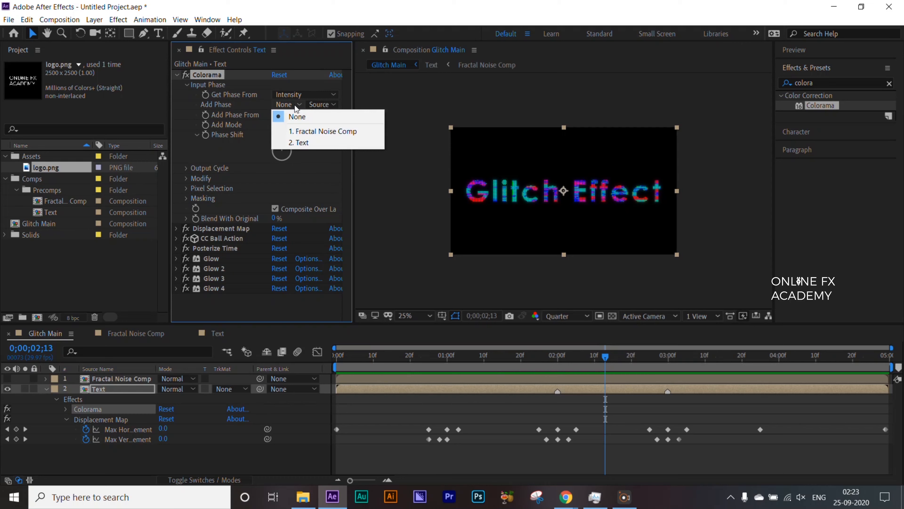
{"action": "left_click", "coordinate": [307, 132]}
{"action": "left_click_drag", "start_coordinate": [471, 358], "coordinate": [322, 356]}
{"action": "key", "text": "space"}
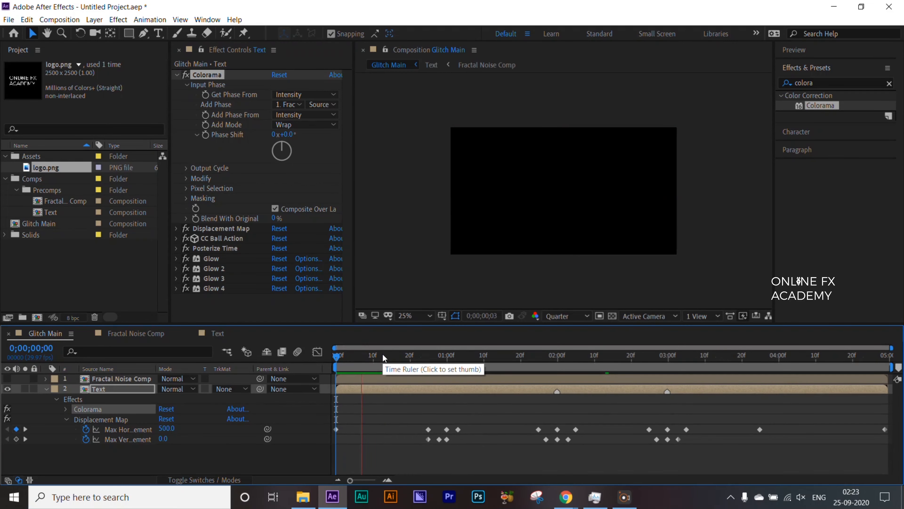